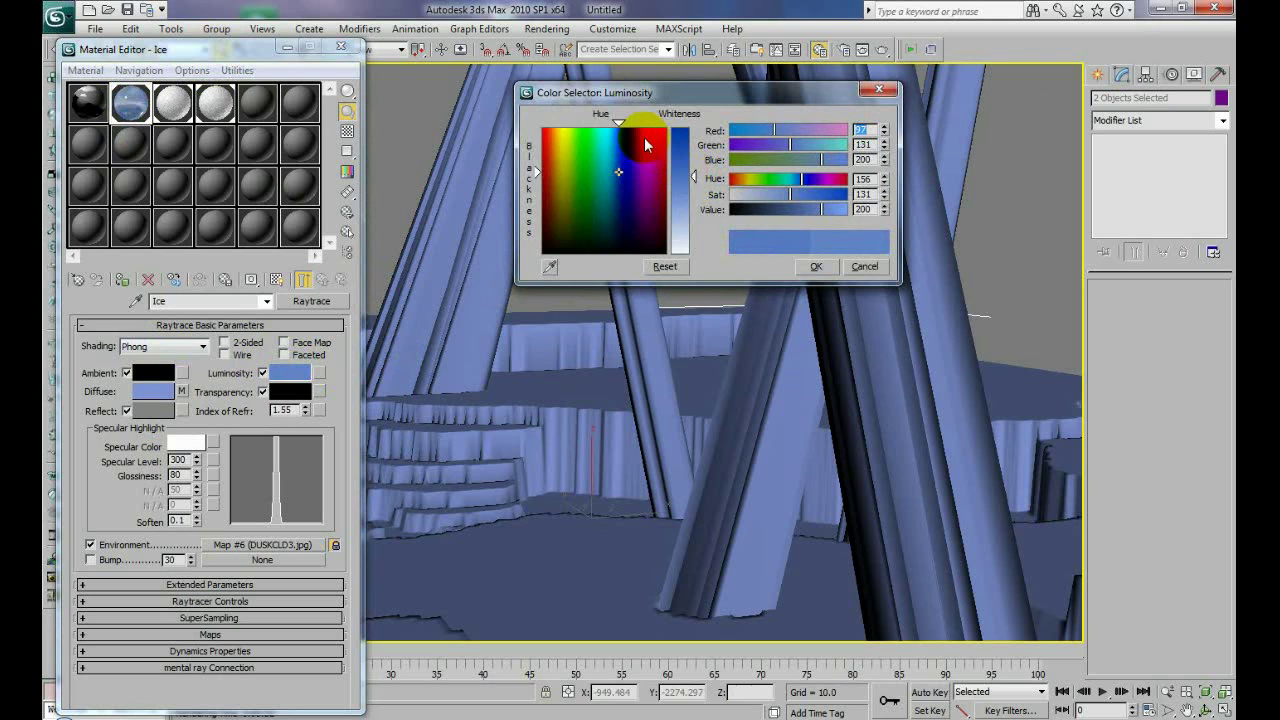
# - Brighten the Ice material's luminosity colour to a value of 250 and enable its bump at -30
pyautogui.moveTo(536, 177); pyautogui.dragTo(536, 131)
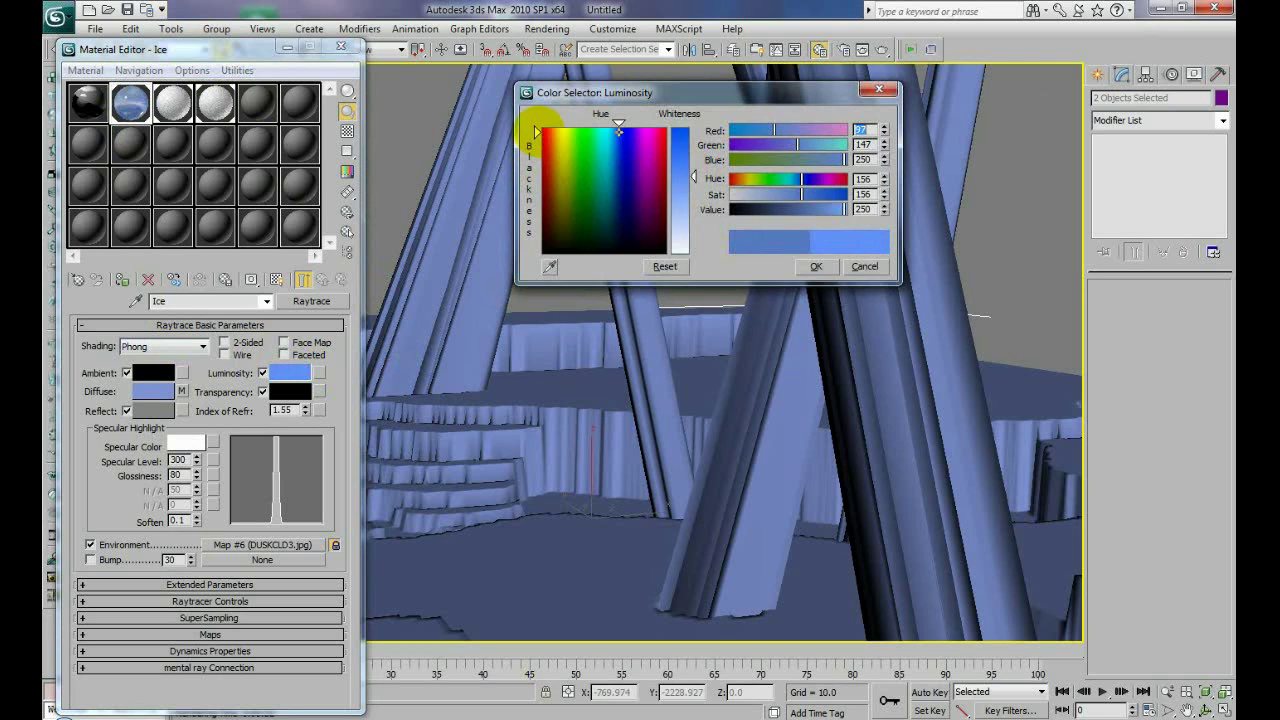
pyautogui.click(816, 266)
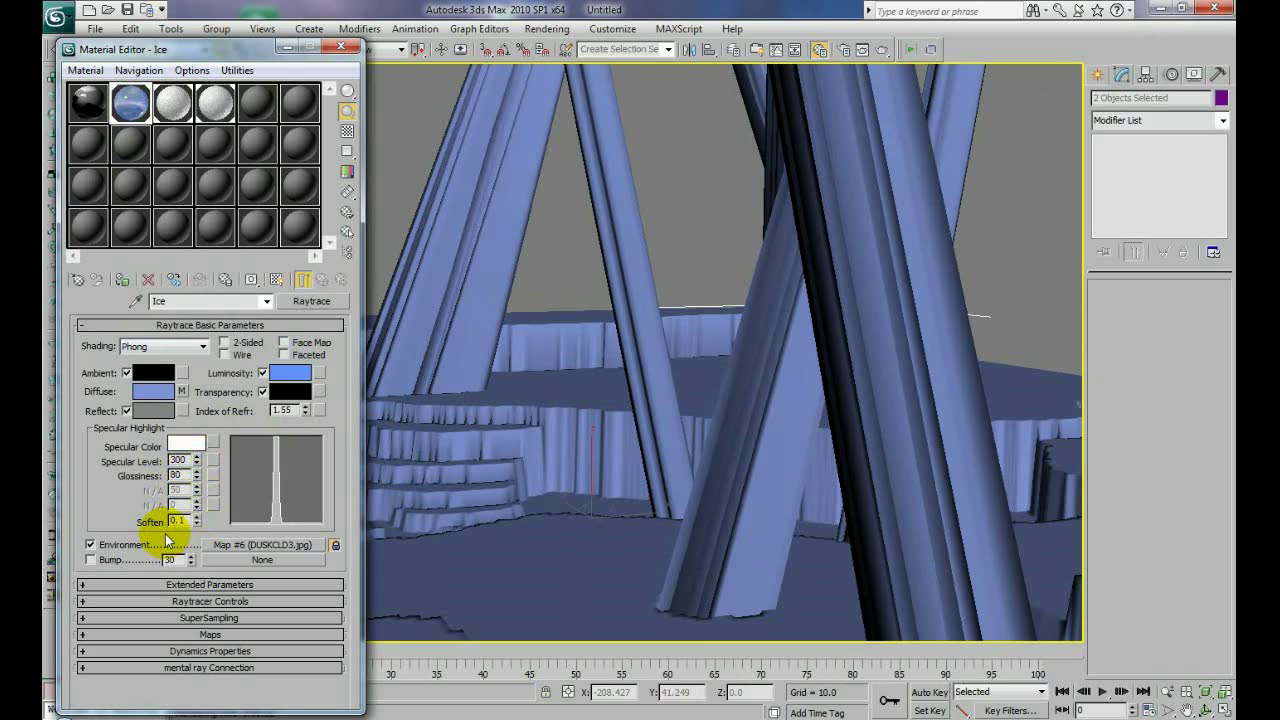
pyautogui.click(90, 561)
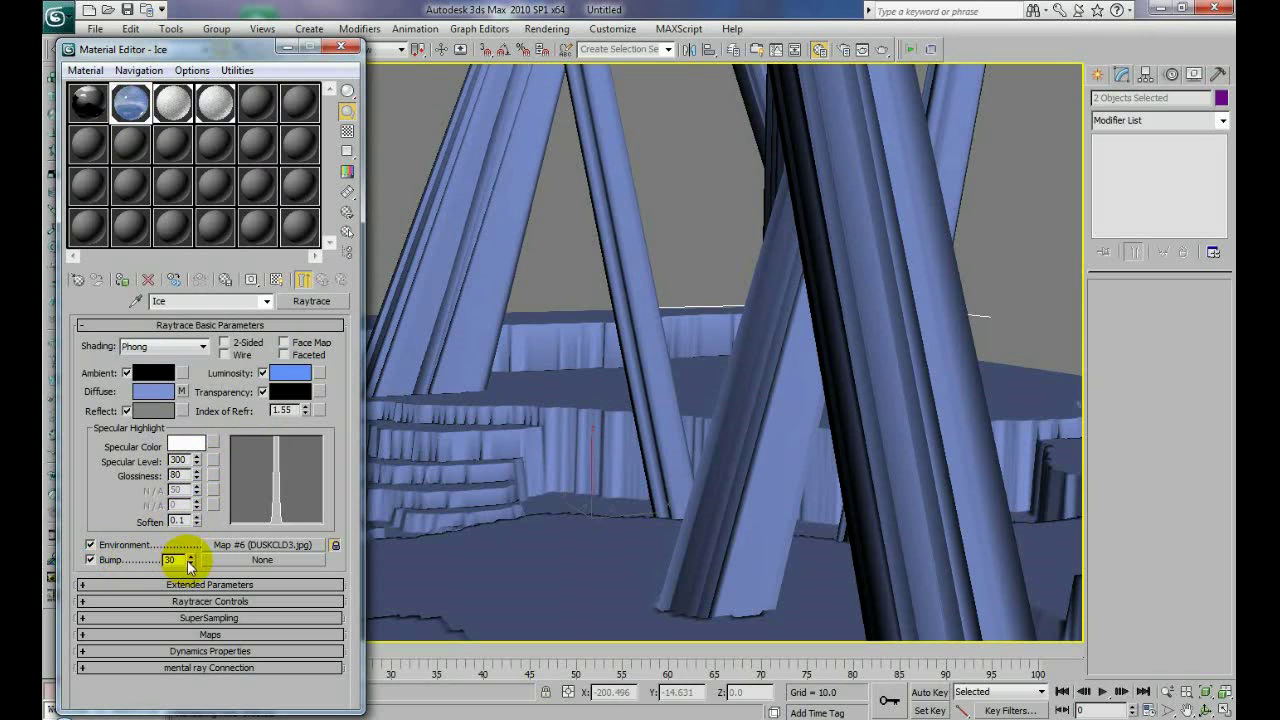
pyautogui.doubleClick(174, 559)
pyautogui.write('-80')
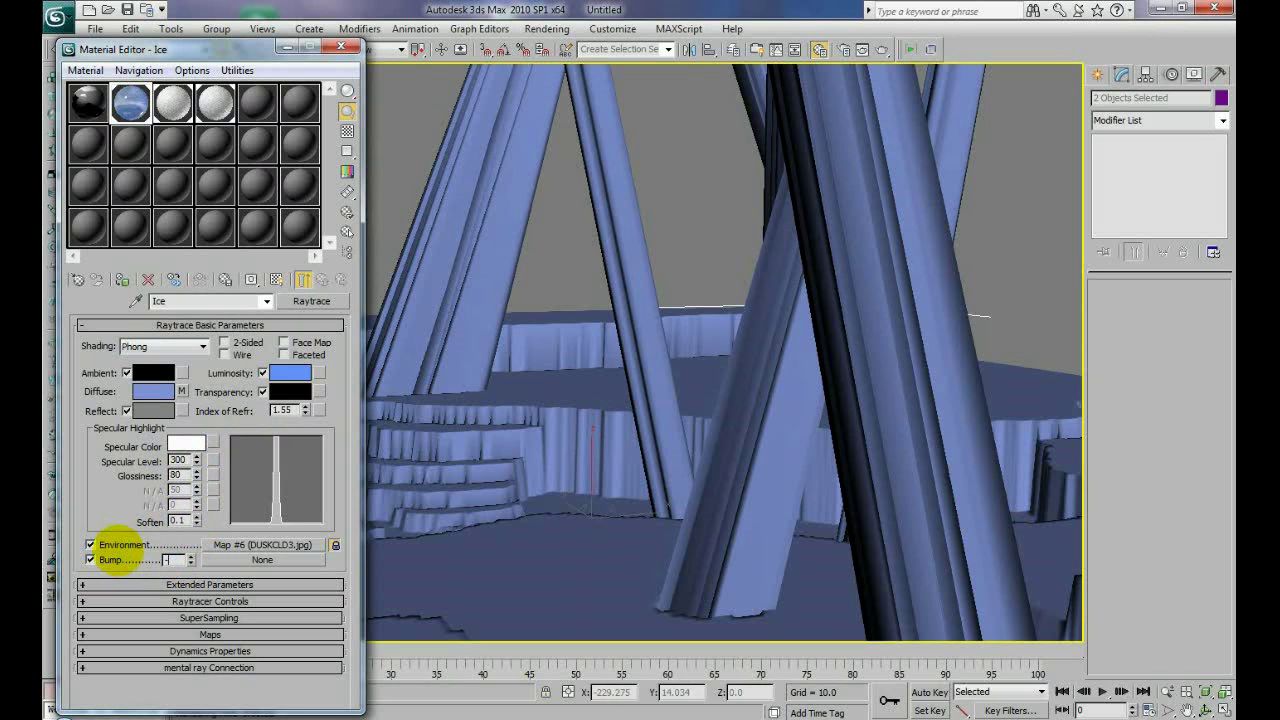
pyautogui.press('Tab')
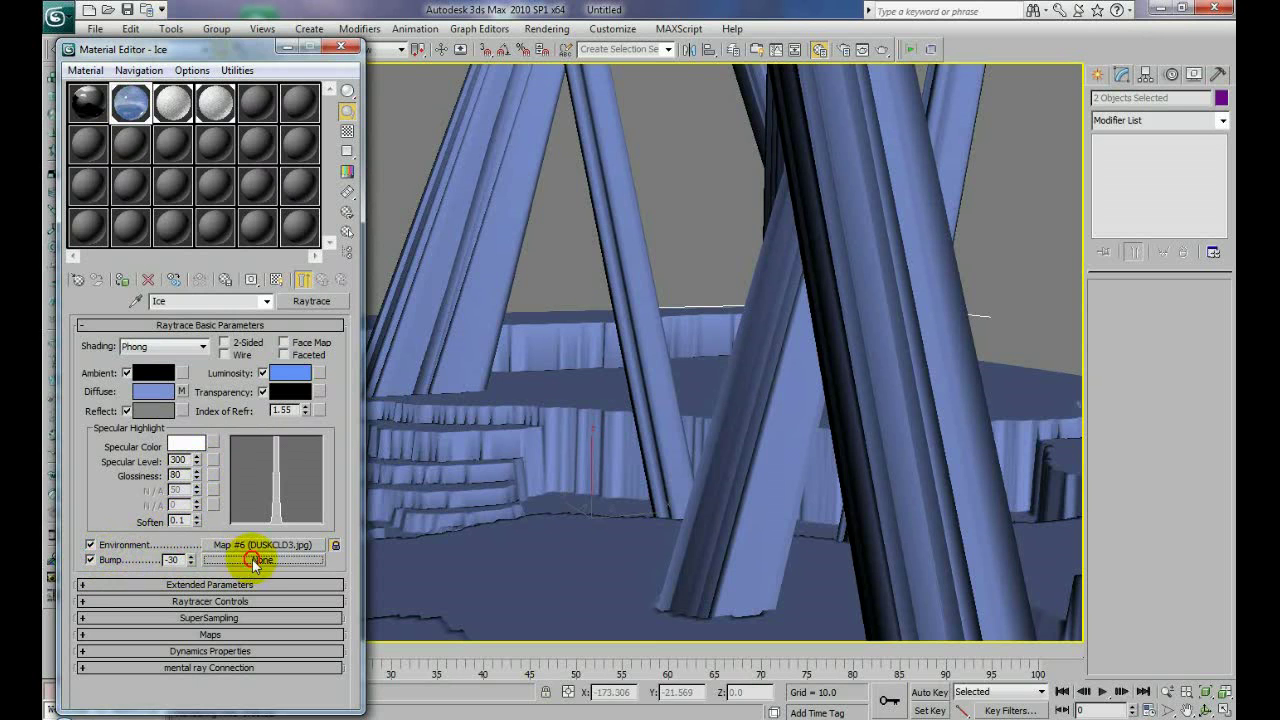
# - Assign a Fractal Noise map to the Ice material's bump with size 5, blur 0.01 and low threshold 0.645
pyautogui.click(262, 559)
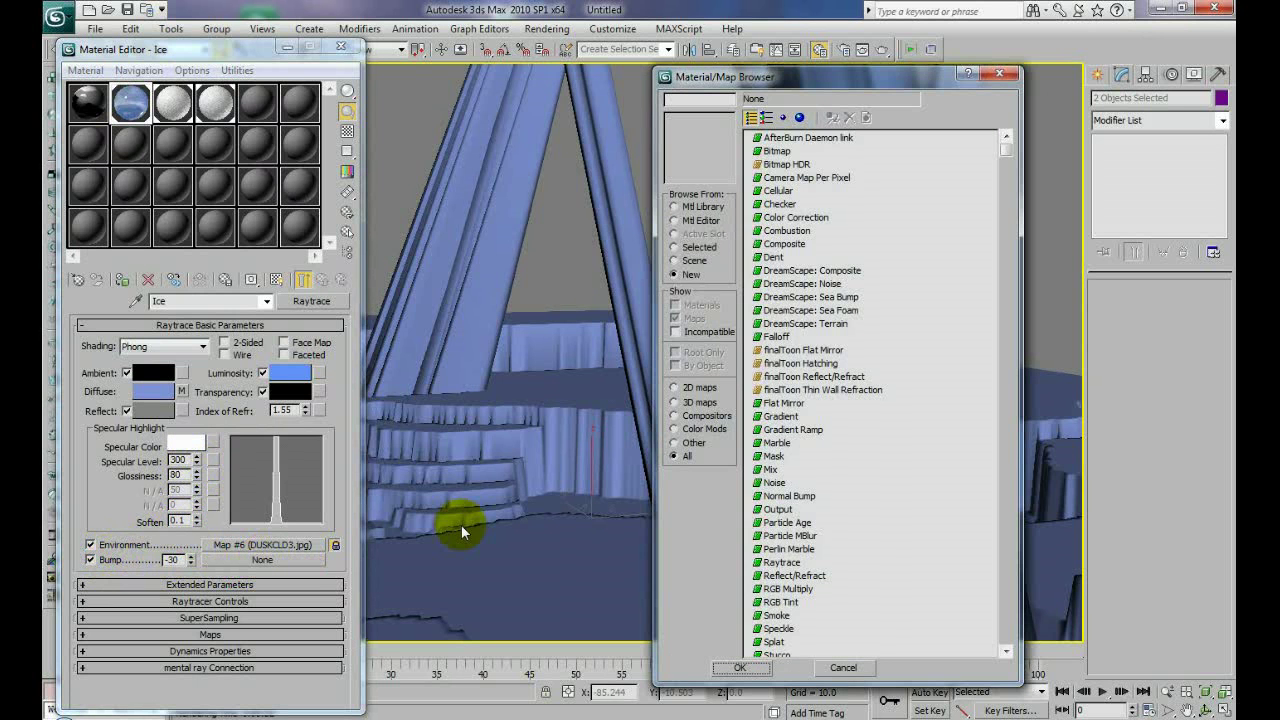
pyautogui.doubleClick(775, 482)
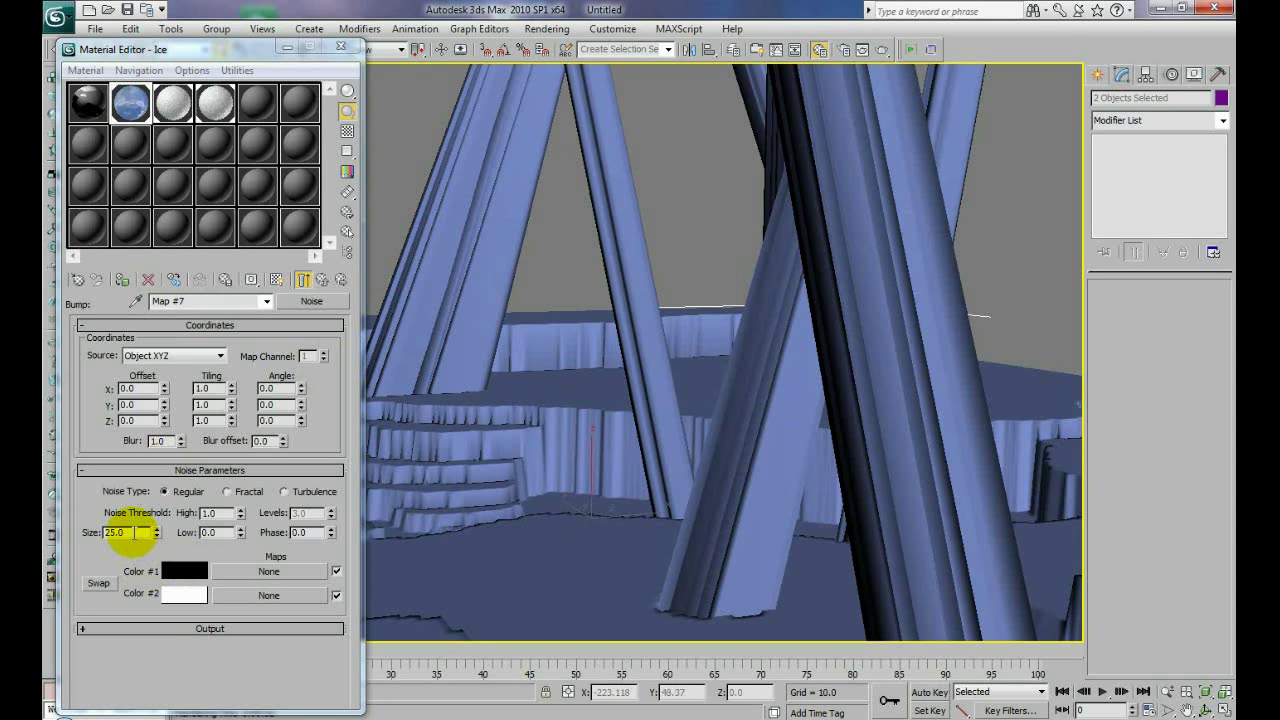
pyautogui.doubleClick(126, 532)
pyautogui.write('5')
pyautogui.press('Tab')
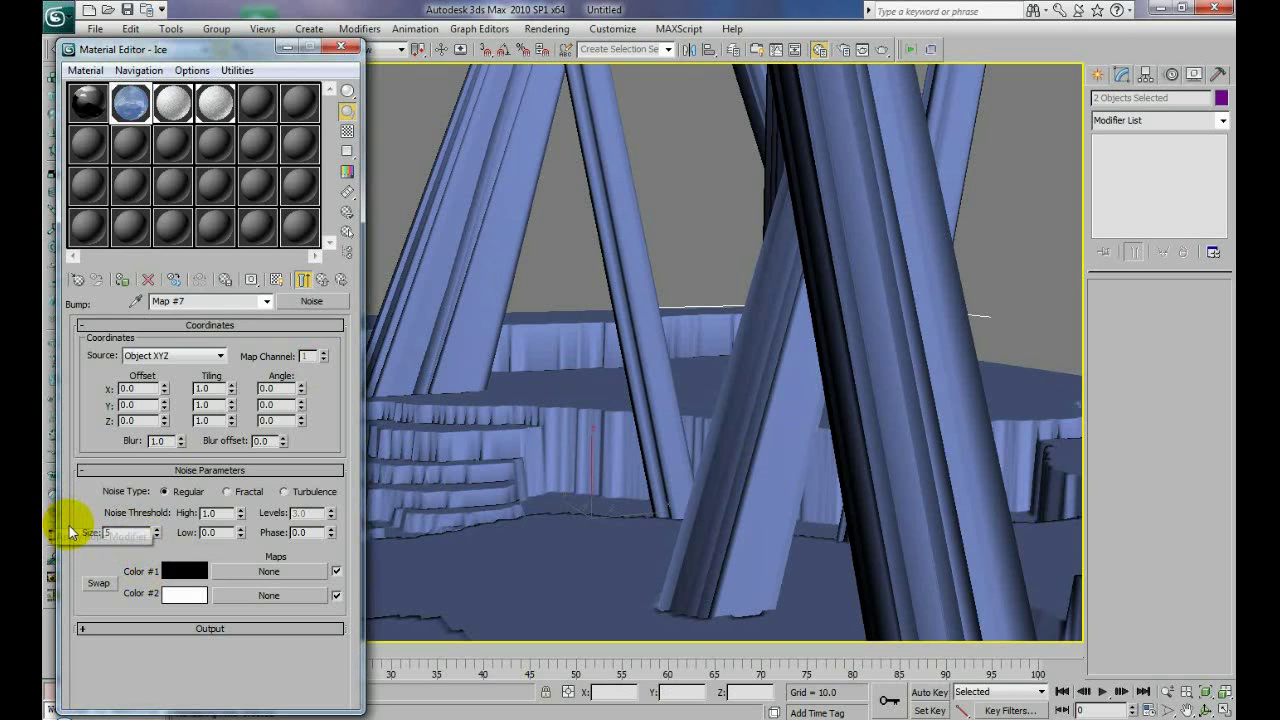
pyautogui.moveTo(183, 440); pyautogui.dragTo(163, 674)
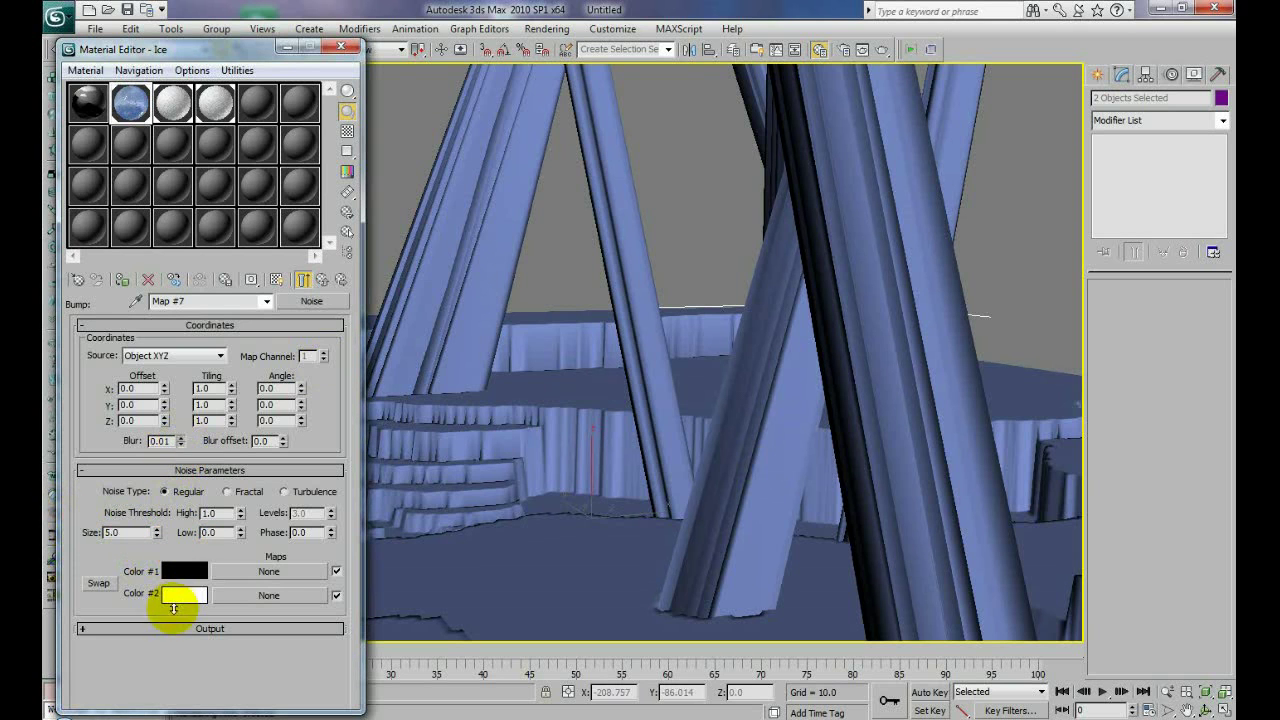
pyautogui.click(242, 496)
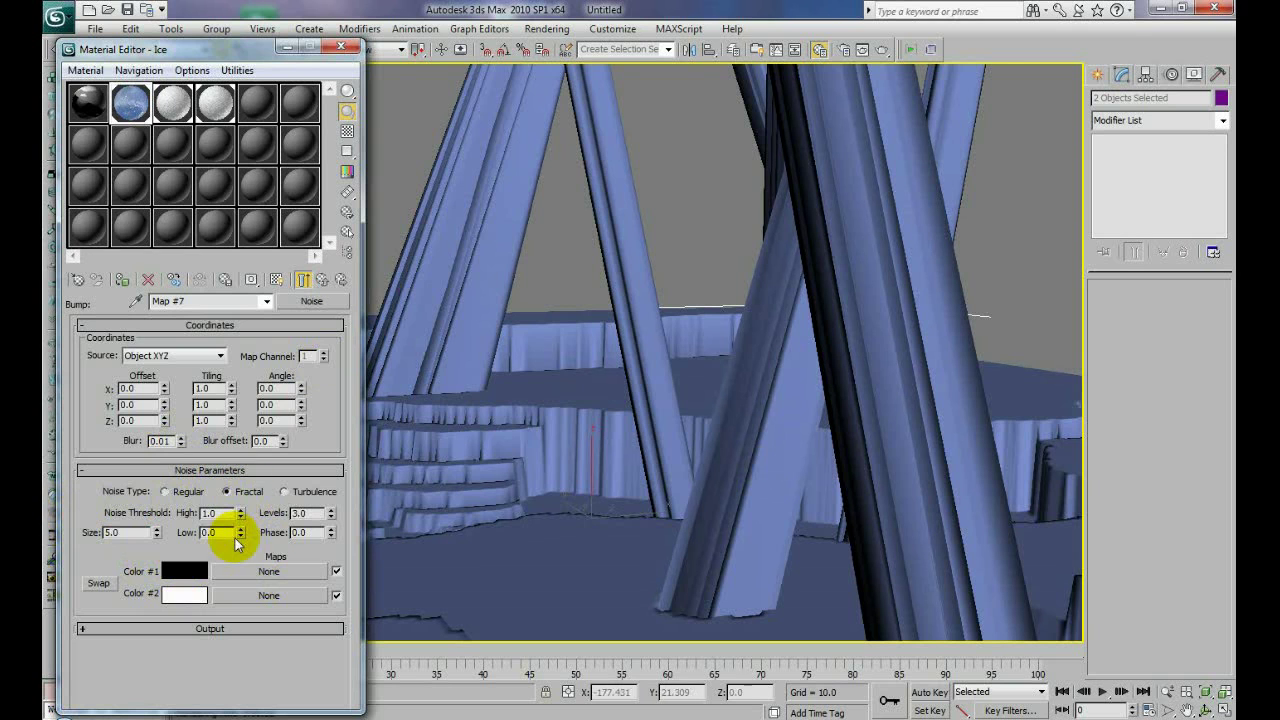
pyautogui.doubleClick(210, 532)
pyautogui.write('.')
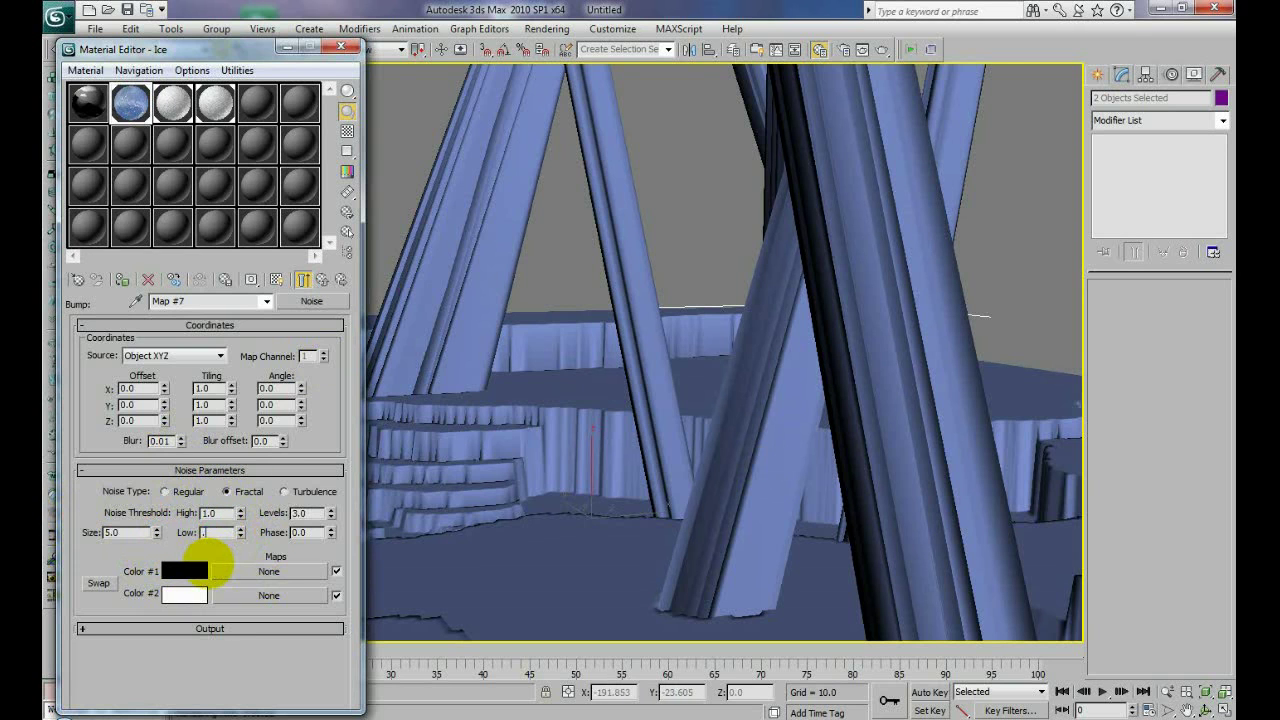
pyautogui.write('645')
pyautogui.press('Tab')
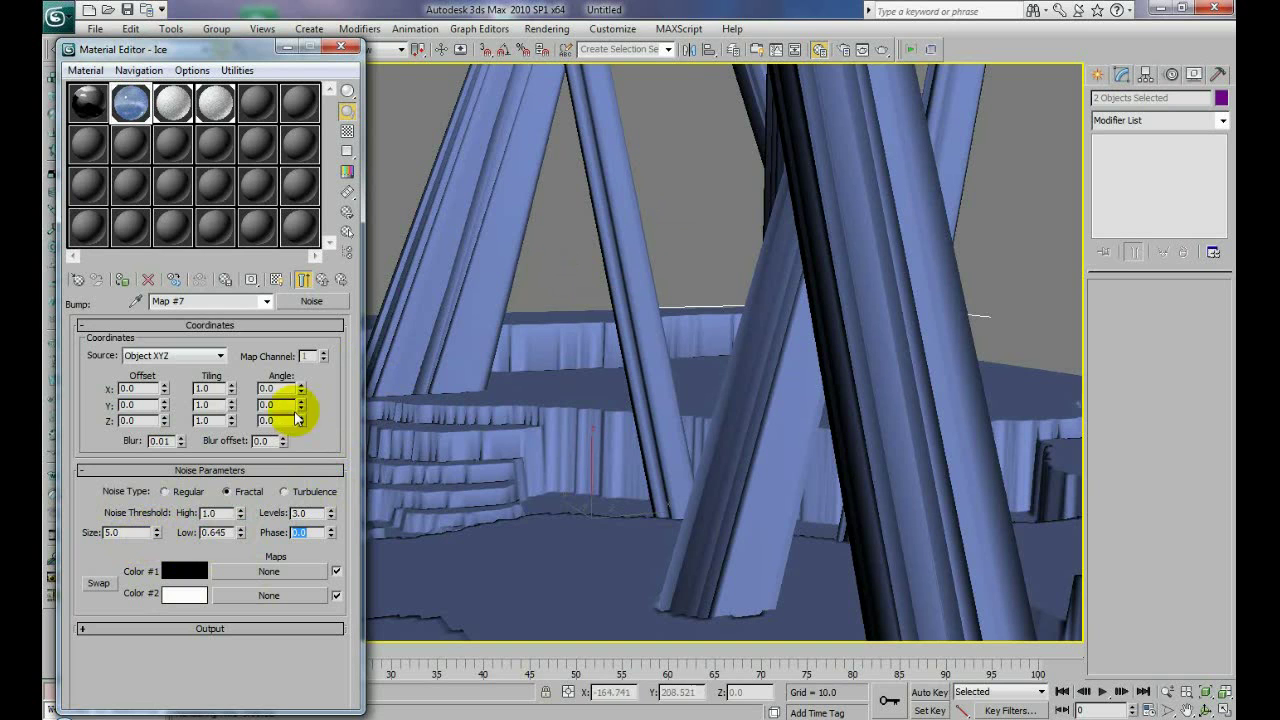
# - Render the perspective view and move the rendered image aside to reach the noise settings
pyautogui.click(882, 49)
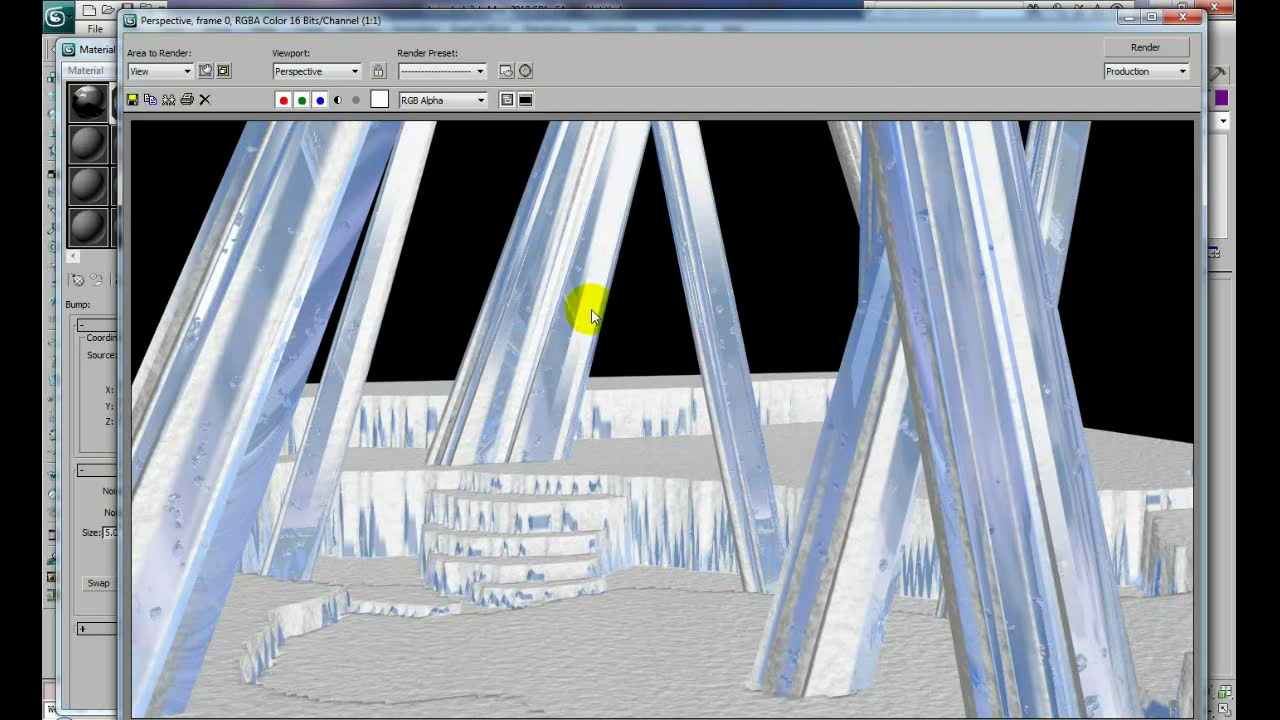
pyautogui.click(289, 27)
pyautogui.moveTo(289, 27); pyautogui.dragTo(465, 18)
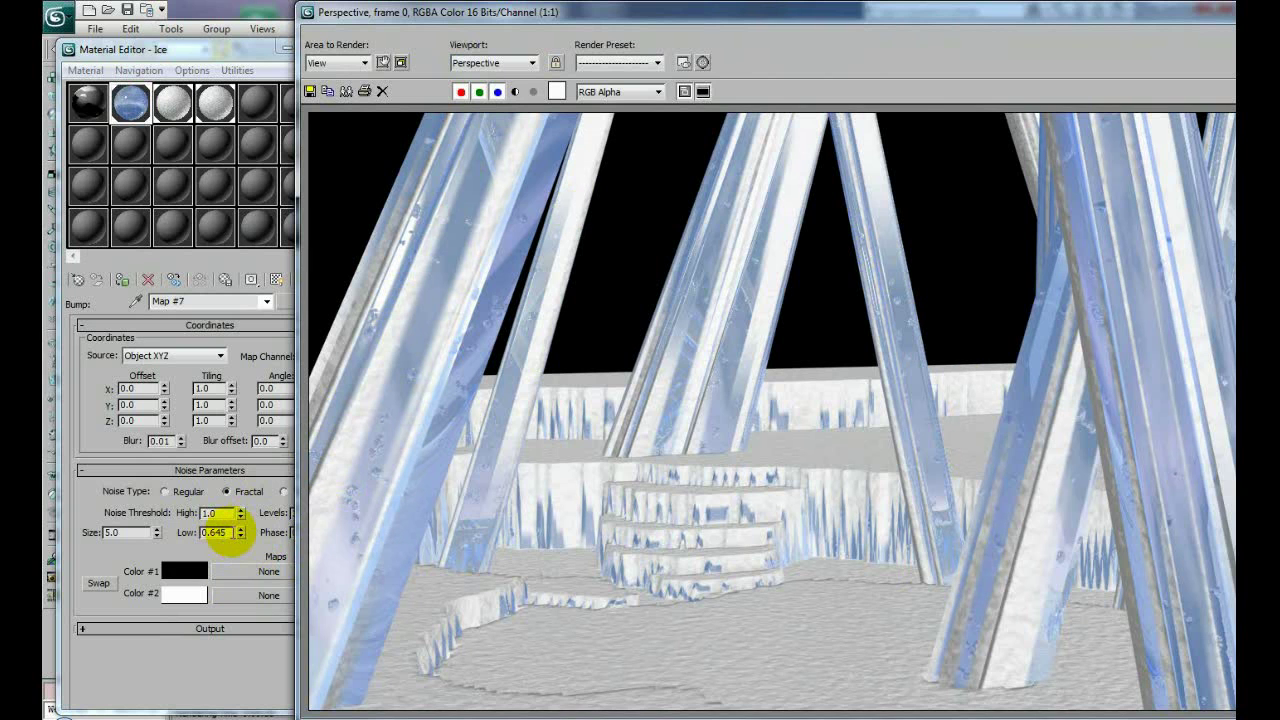
# - Set the bump noise's low threshold to 0.7 and its size to 8
pyautogui.click(222, 532)
pyautogui.write('.')
pyautogui.press('Tab')
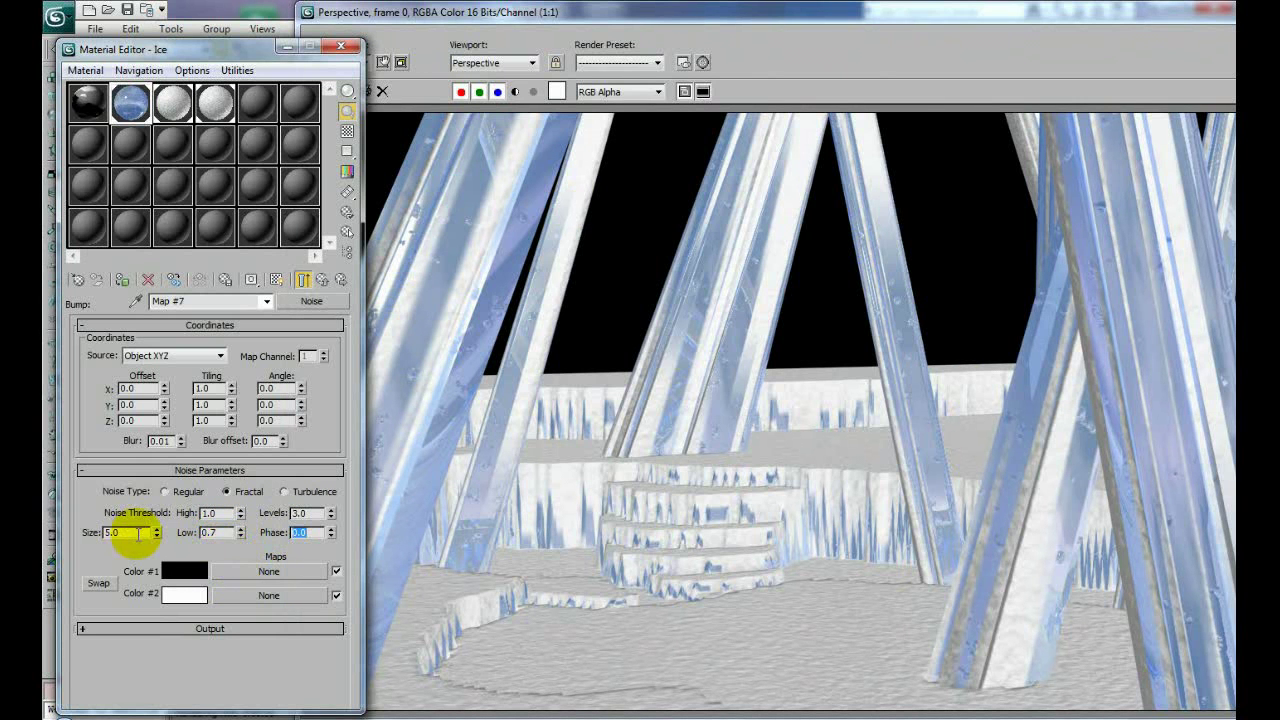
pyautogui.moveTo(133, 535); pyautogui.dragTo(86, 530)
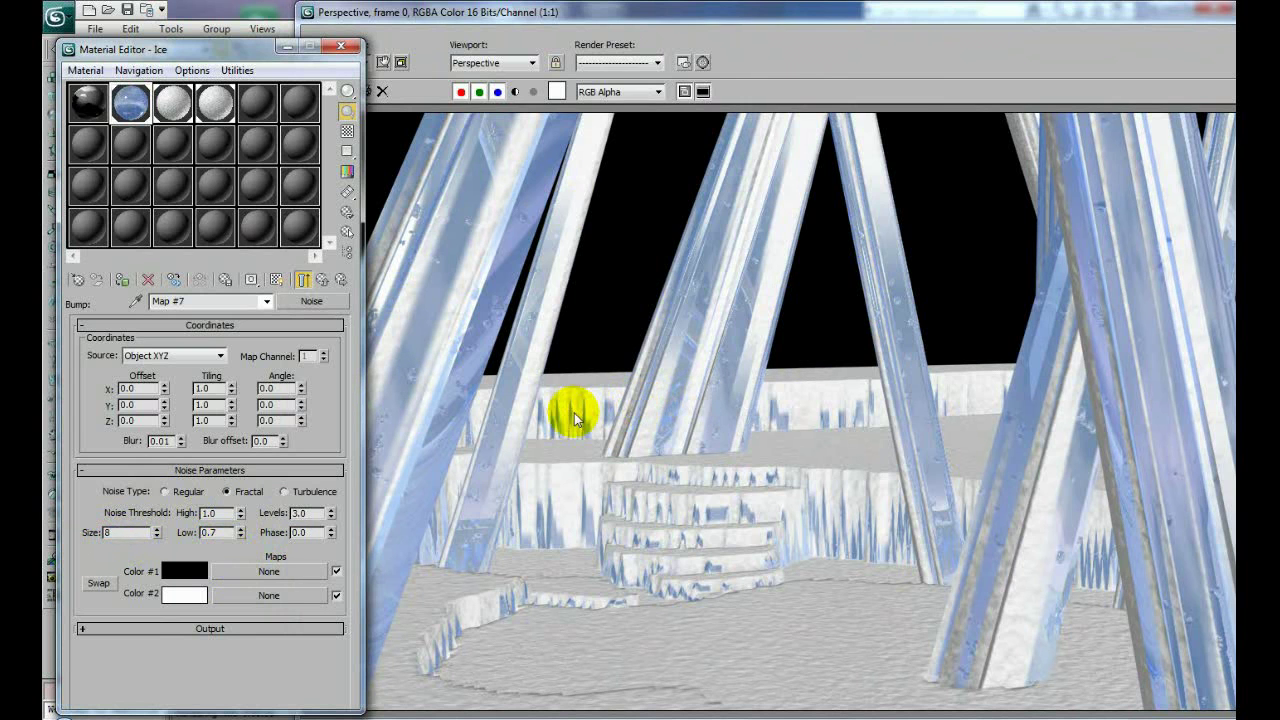
pyautogui.press('Tab')
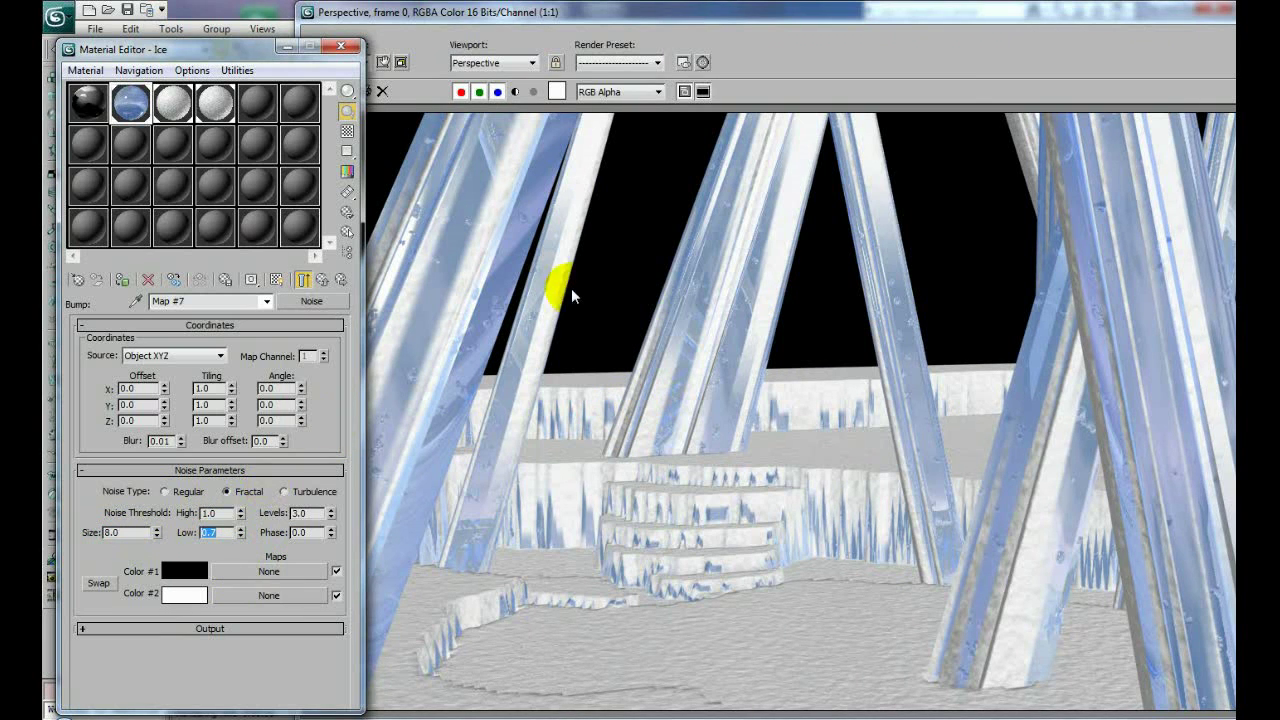
# - Render the perspective view again, examine the bump marks on the crystals, and close the rendered image
pyautogui.moveTo(571, 14); pyautogui.dragTo(393, 13)
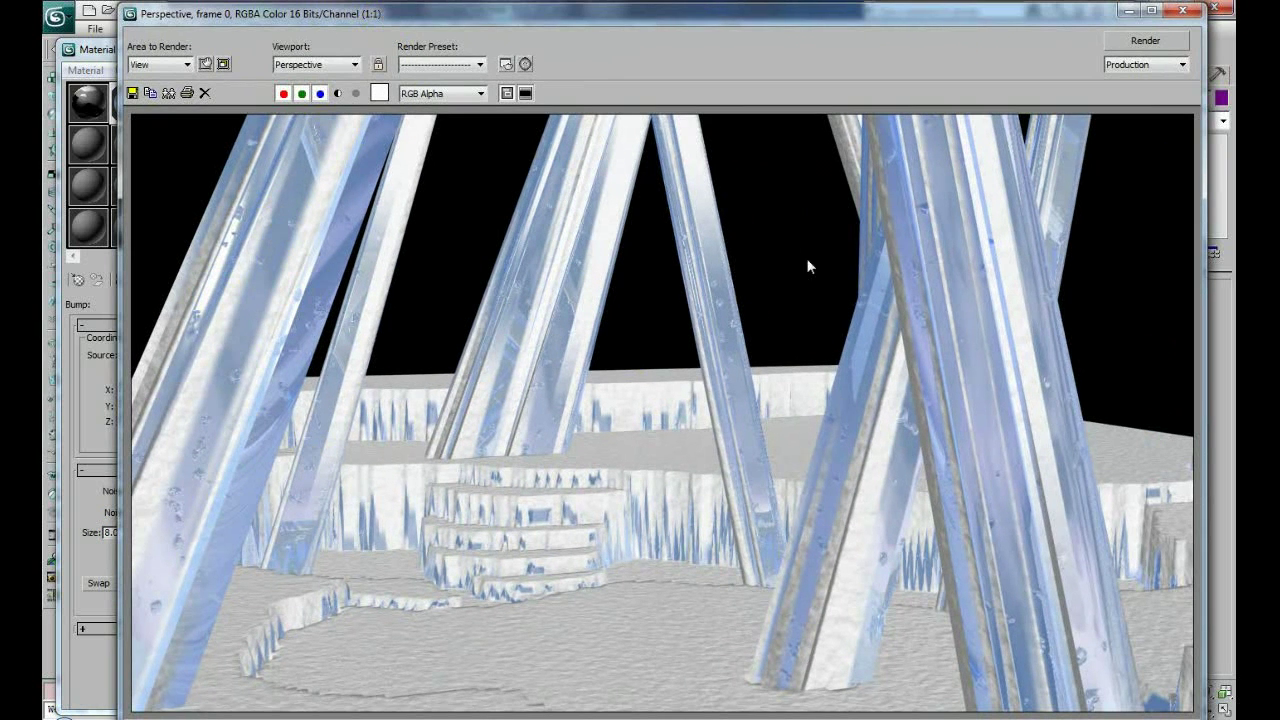
pyautogui.click(1135, 42)
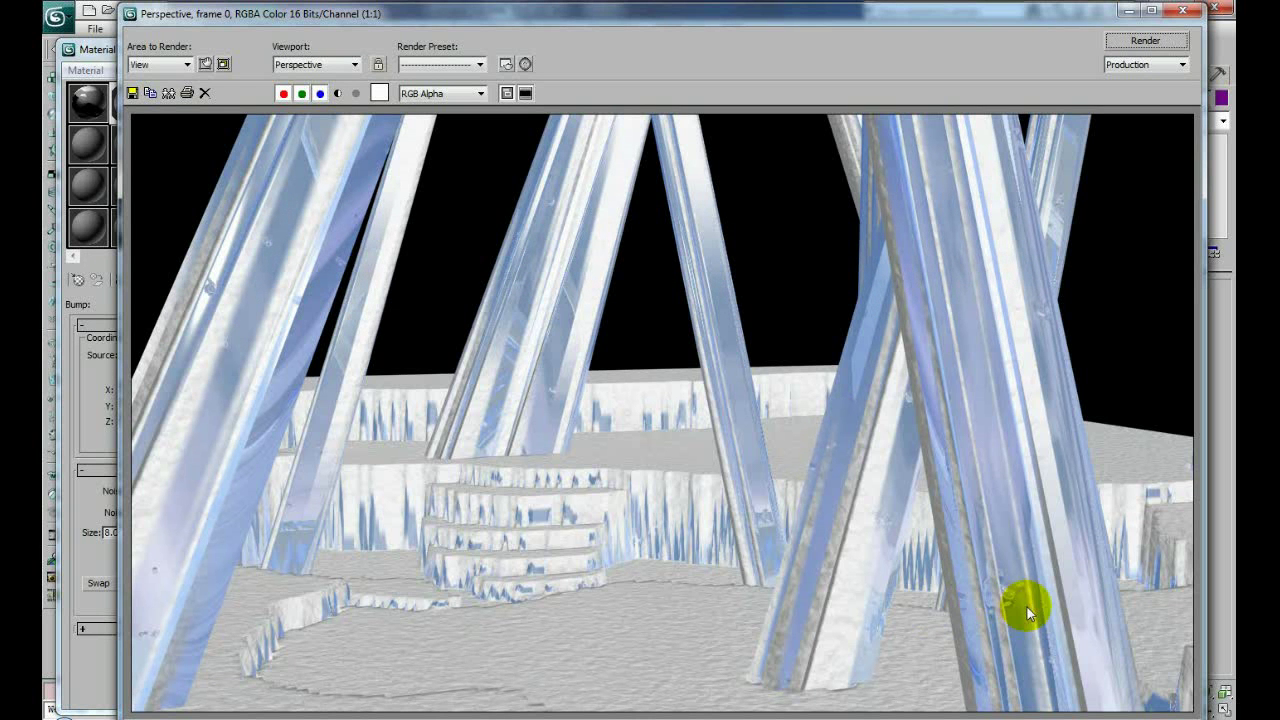
pyautogui.moveTo(377, 14); pyautogui.dragTo(567, 19)
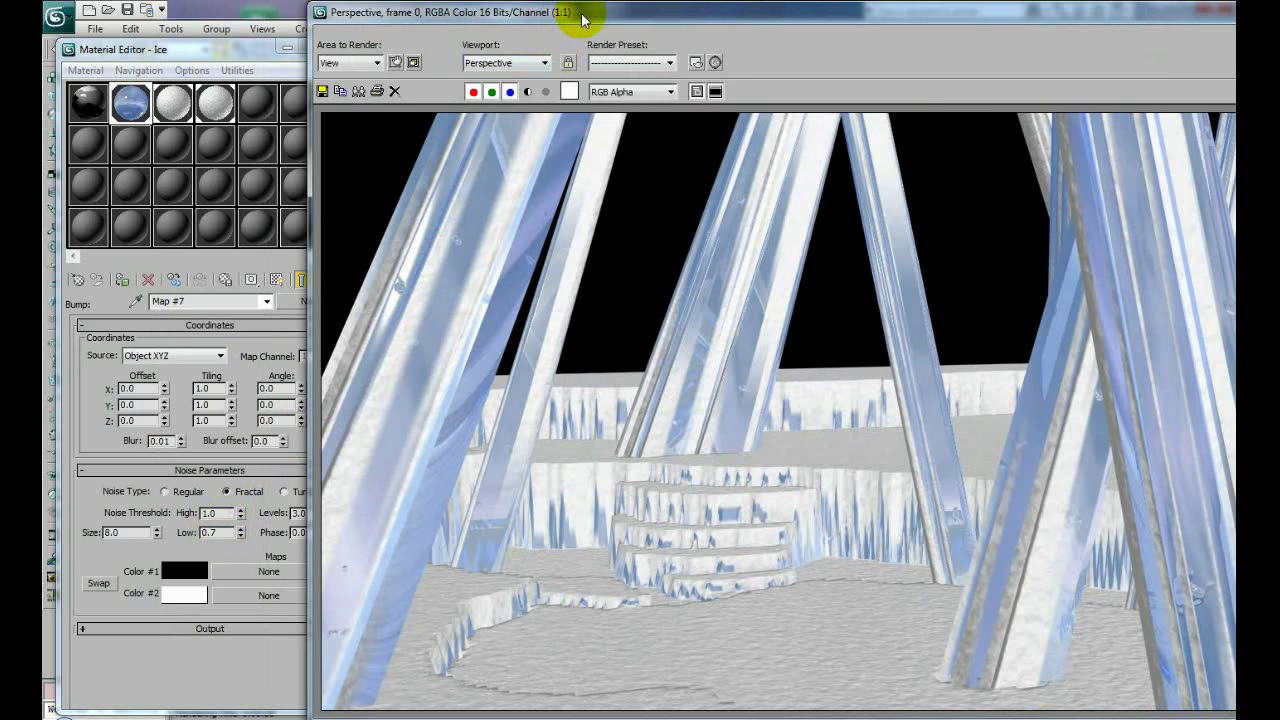
pyautogui.moveTo(581, 19); pyautogui.dragTo(503, 19)
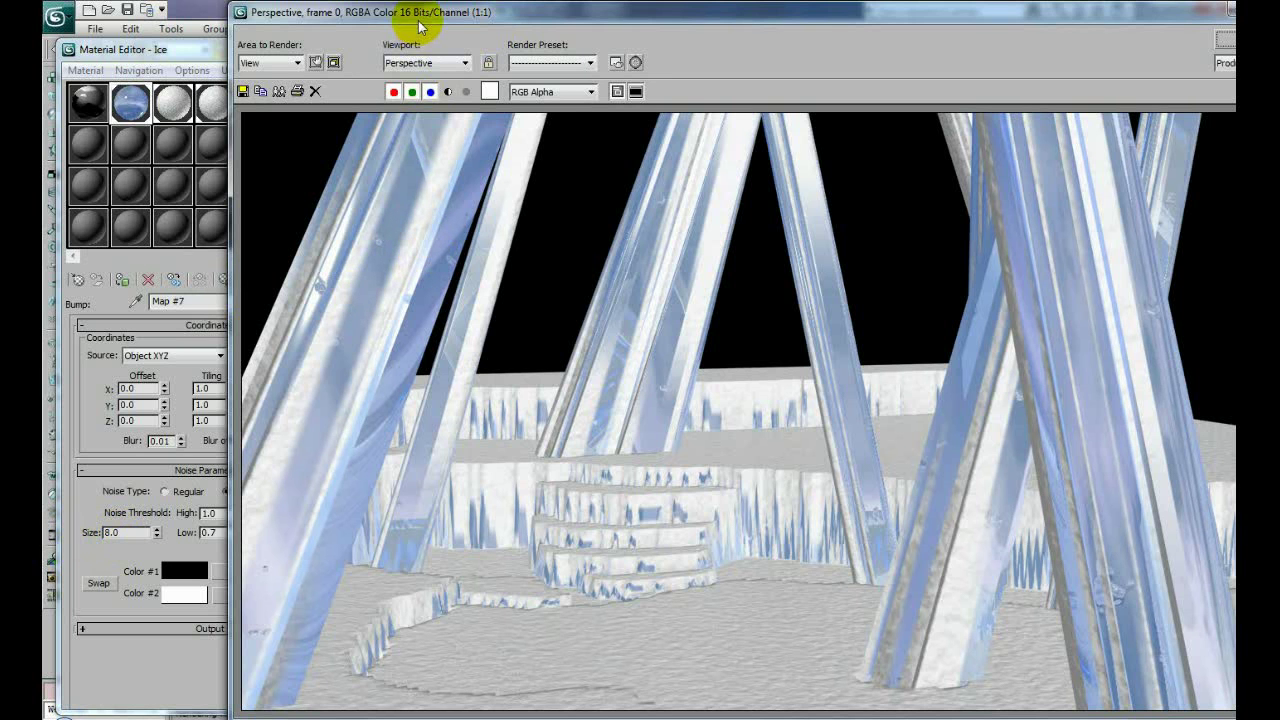
pyautogui.moveTo(418, 22); pyautogui.dragTo(452, 22)
pyautogui.doubleClick(218, 533)
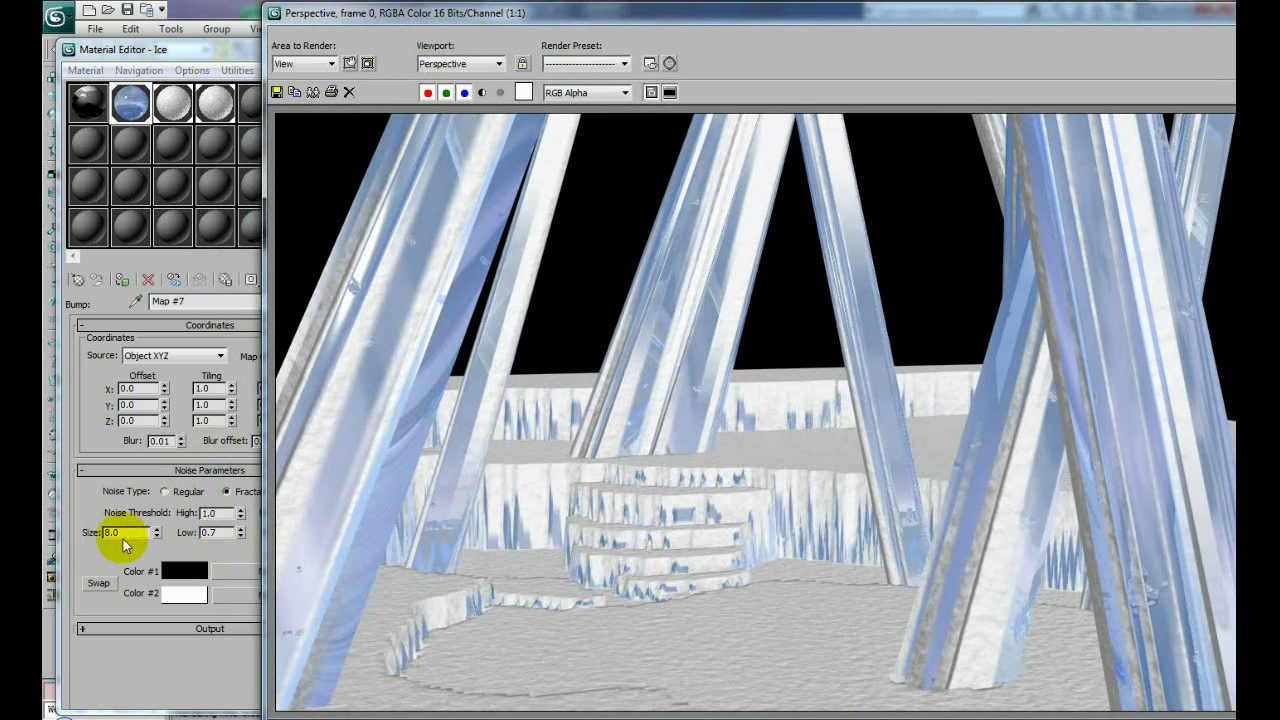
pyautogui.moveTo(566, 23); pyautogui.dragTo(428, 25)
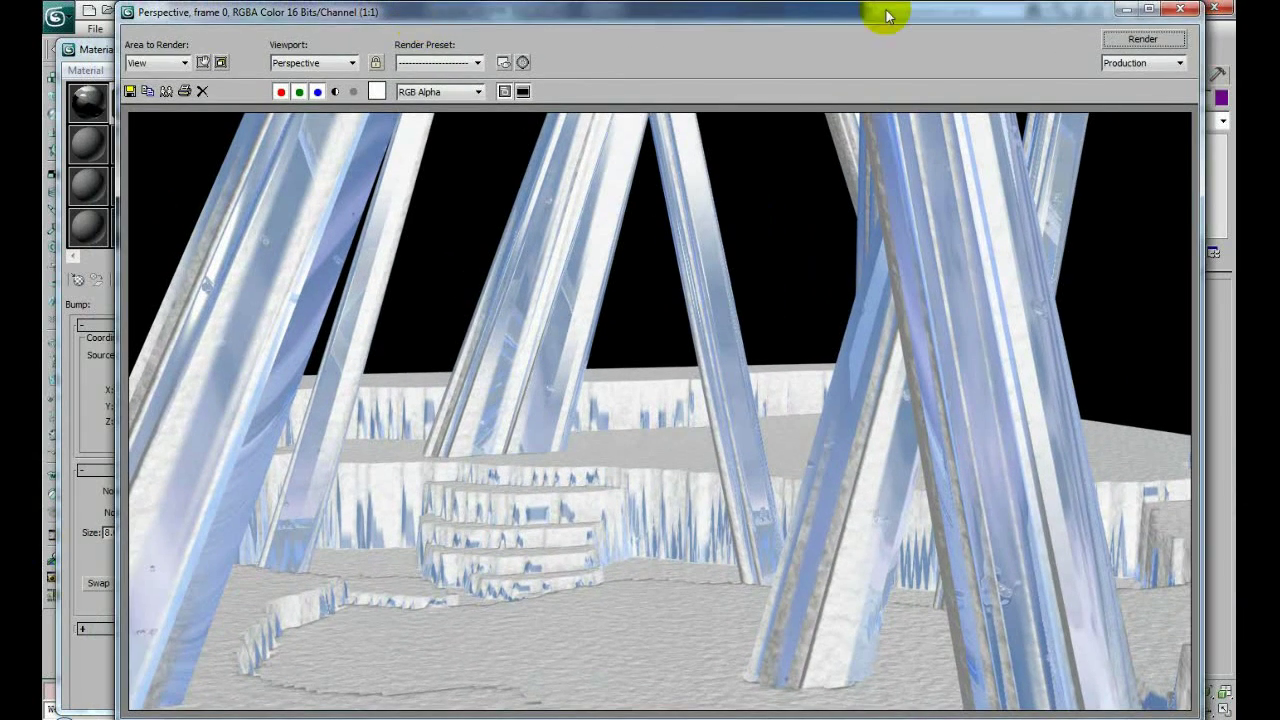
pyautogui.click(1181, 9)
# - Set the bump noise's low threshold to 0.65 and return to the Ice material's main parameters
pyautogui.click(220, 532)
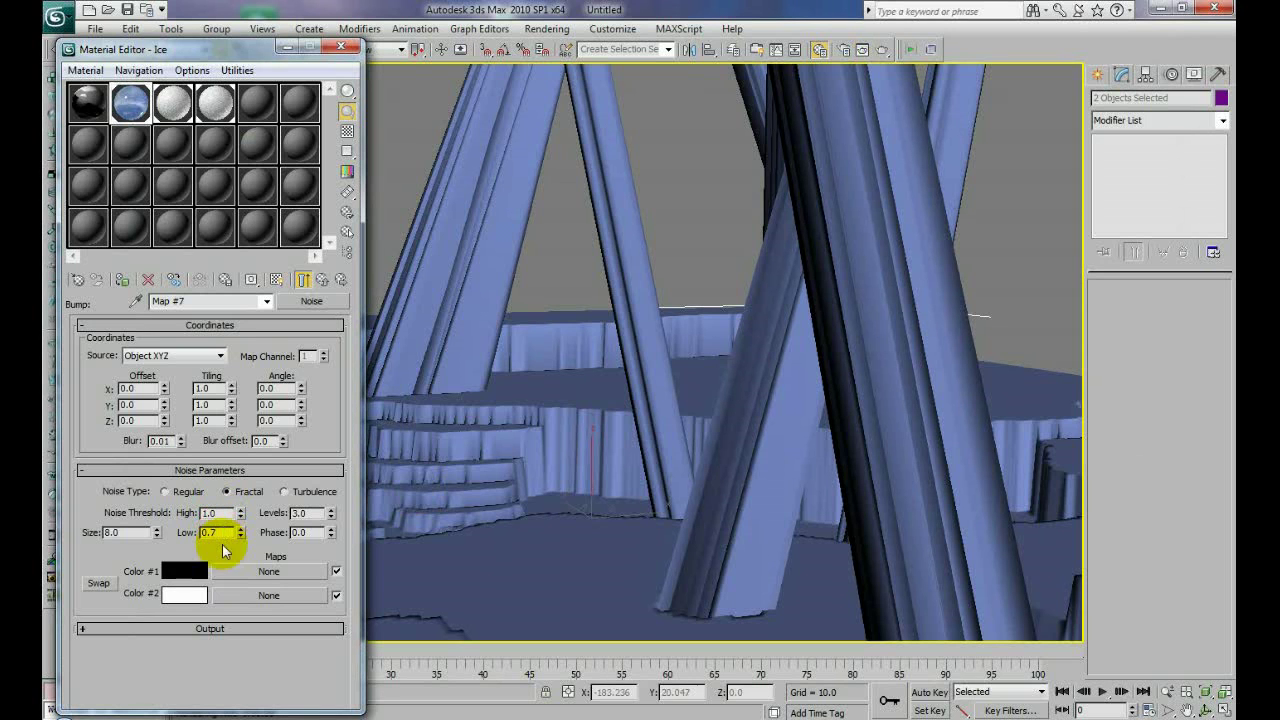
pyautogui.press('BackSpace')
pyautogui.write('6')
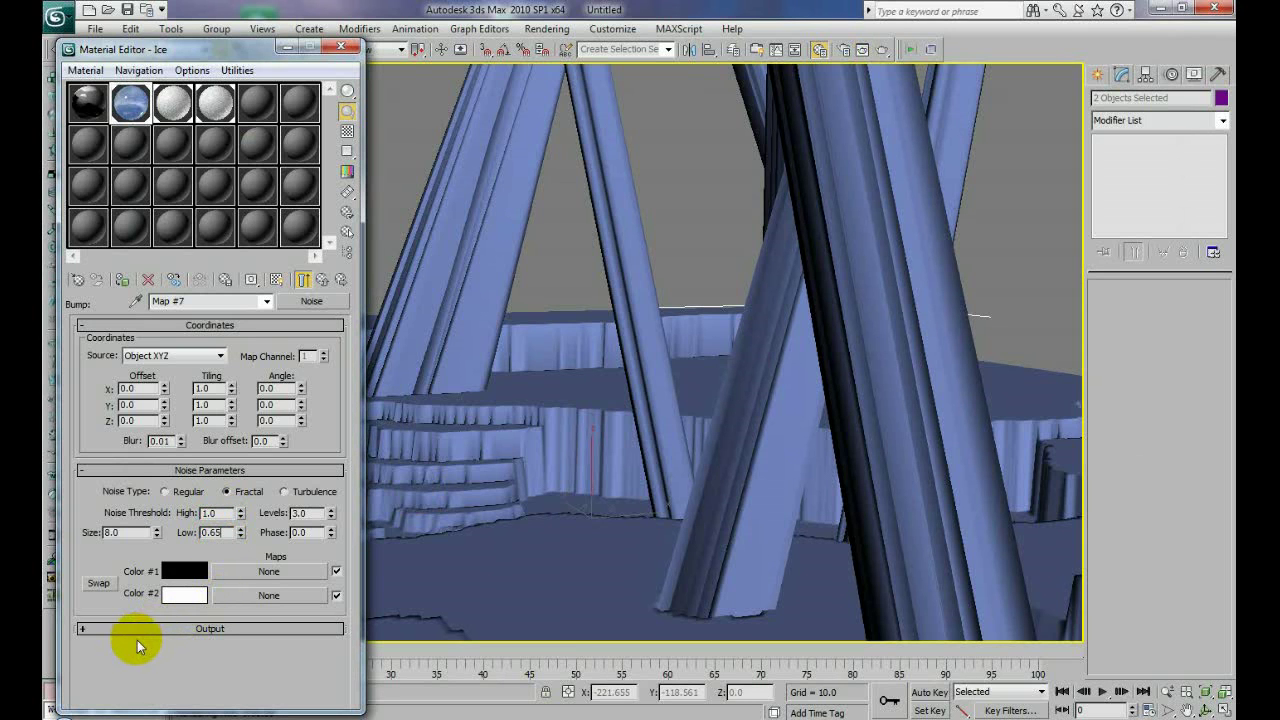
pyautogui.write('5')
pyautogui.press('Tab')
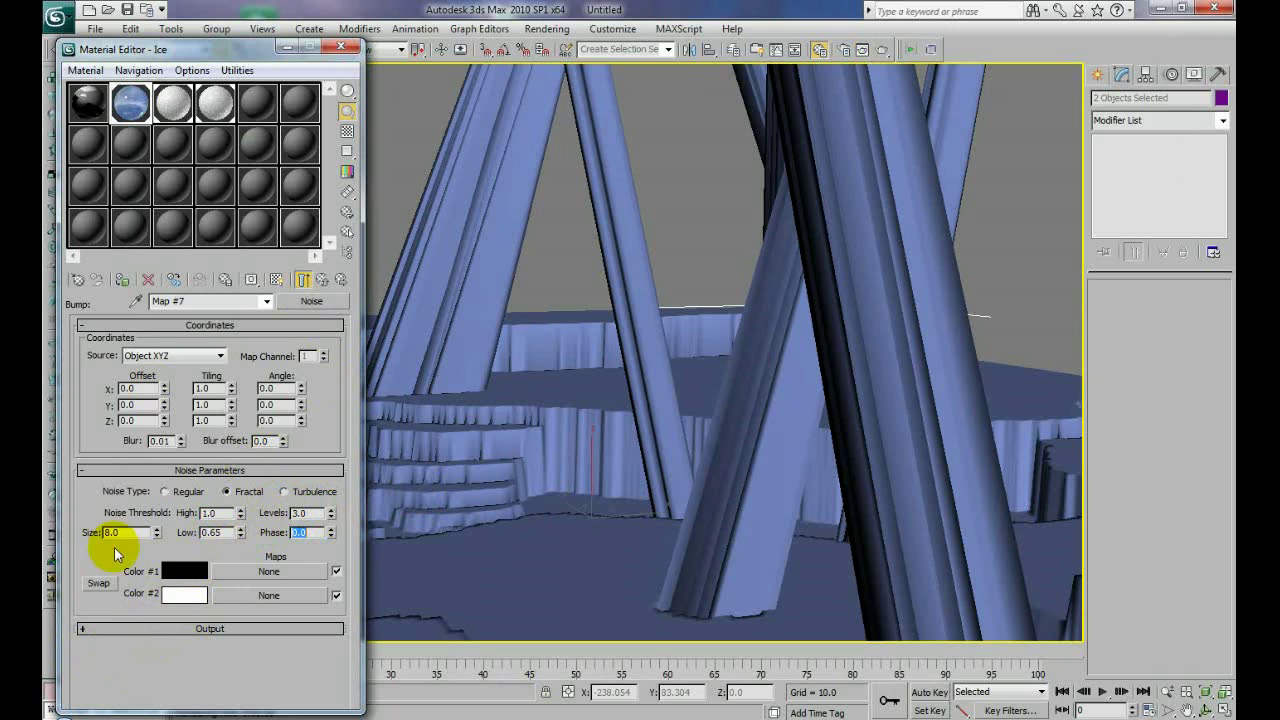
pyautogui.click(323, 283)
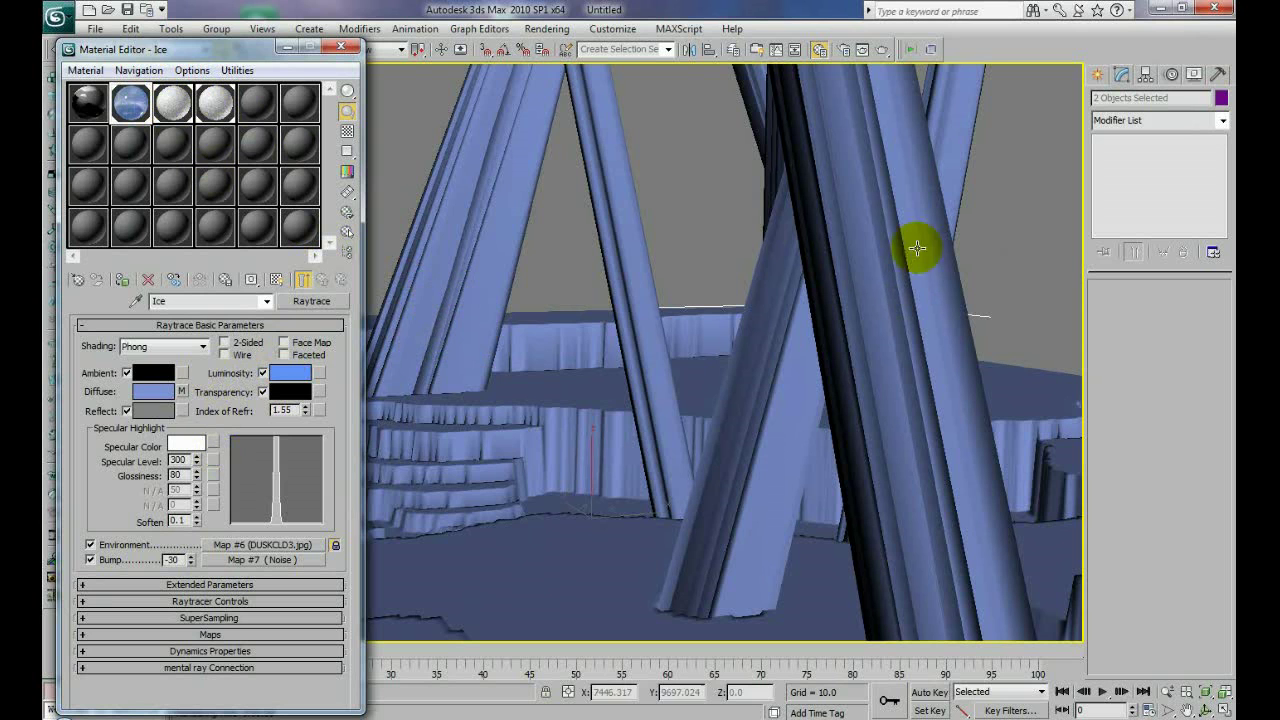
# - Select only the Crystals object and apply a Smooth modifier with Auto Smooth enabled
pyautogui.moveTo(675, 213); pyautogui.dragTo(850, 452)
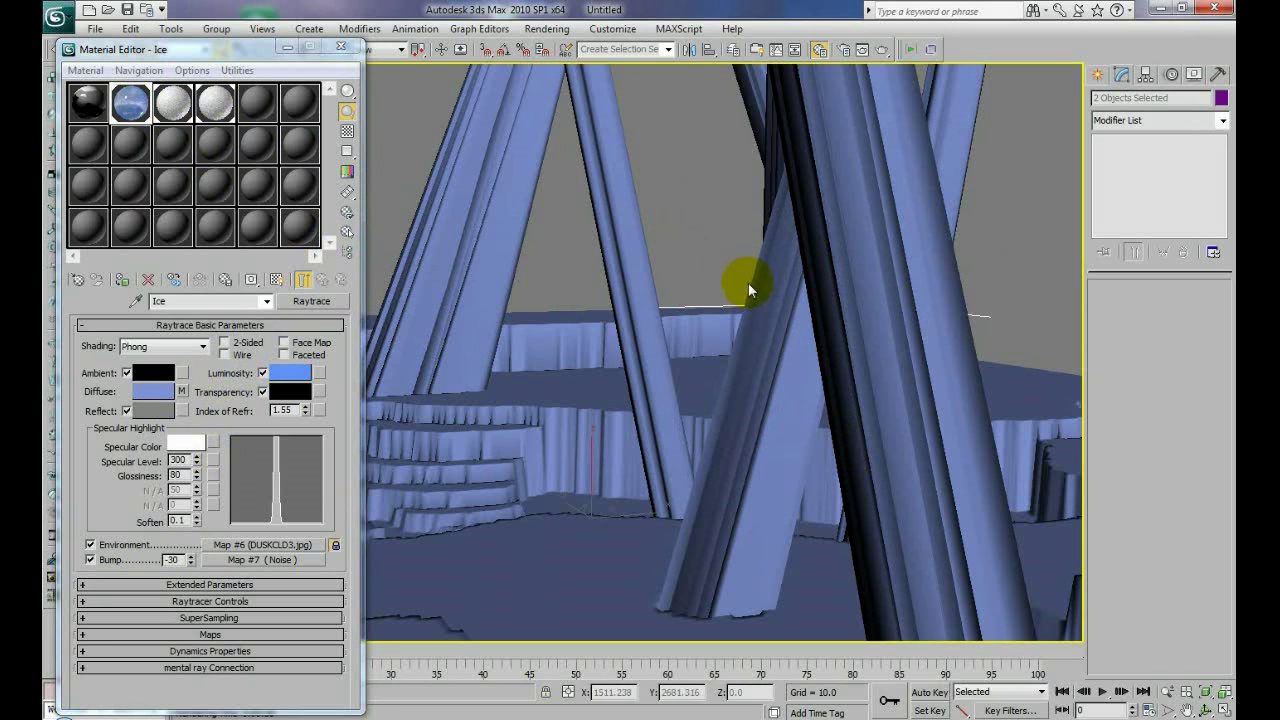
pyautogui.click(996, 157)
pyautogui.click(858, 158)
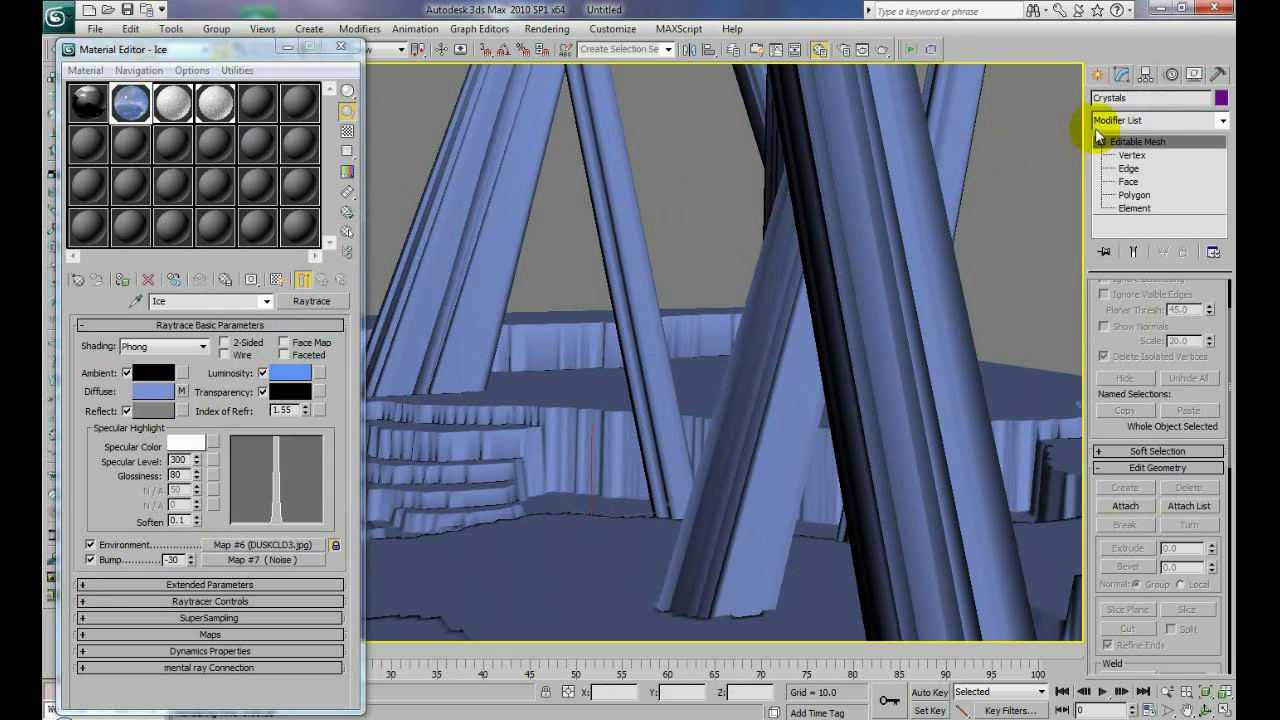
pyautogui.click(1222, 120)
pyautogui.moveTo(1223, 150); pyautogui.dragTo(1226, 405)
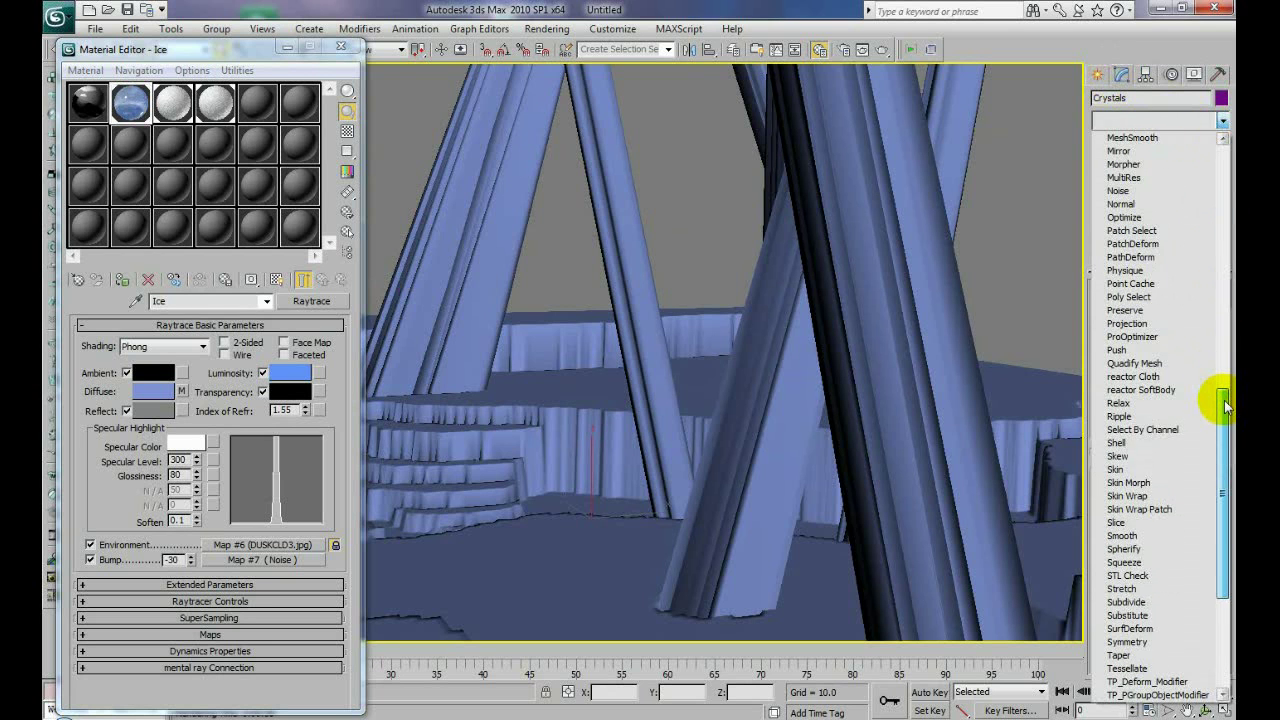
pyautogui.click(1122, 536)
pyautogui.click(1104, 310)
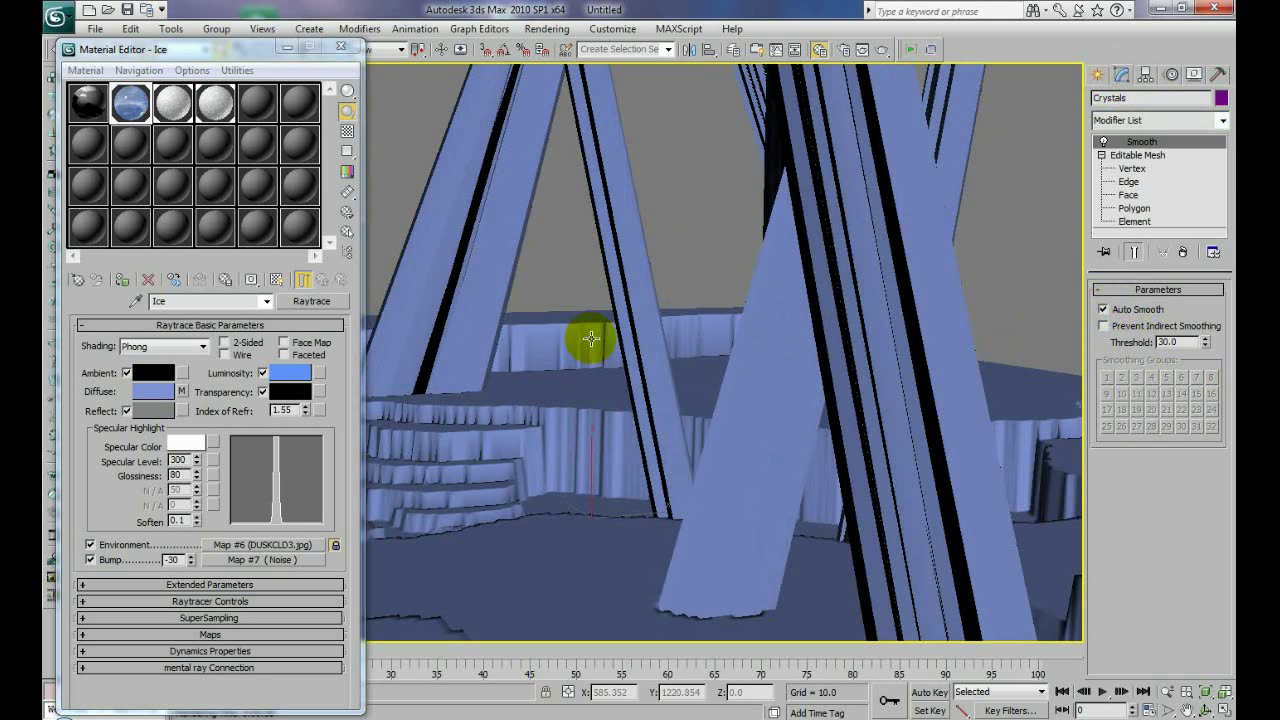
# - Apply a Smooth modifier to the Ground object and render the perspective view
pyautogui.click(545, 337)
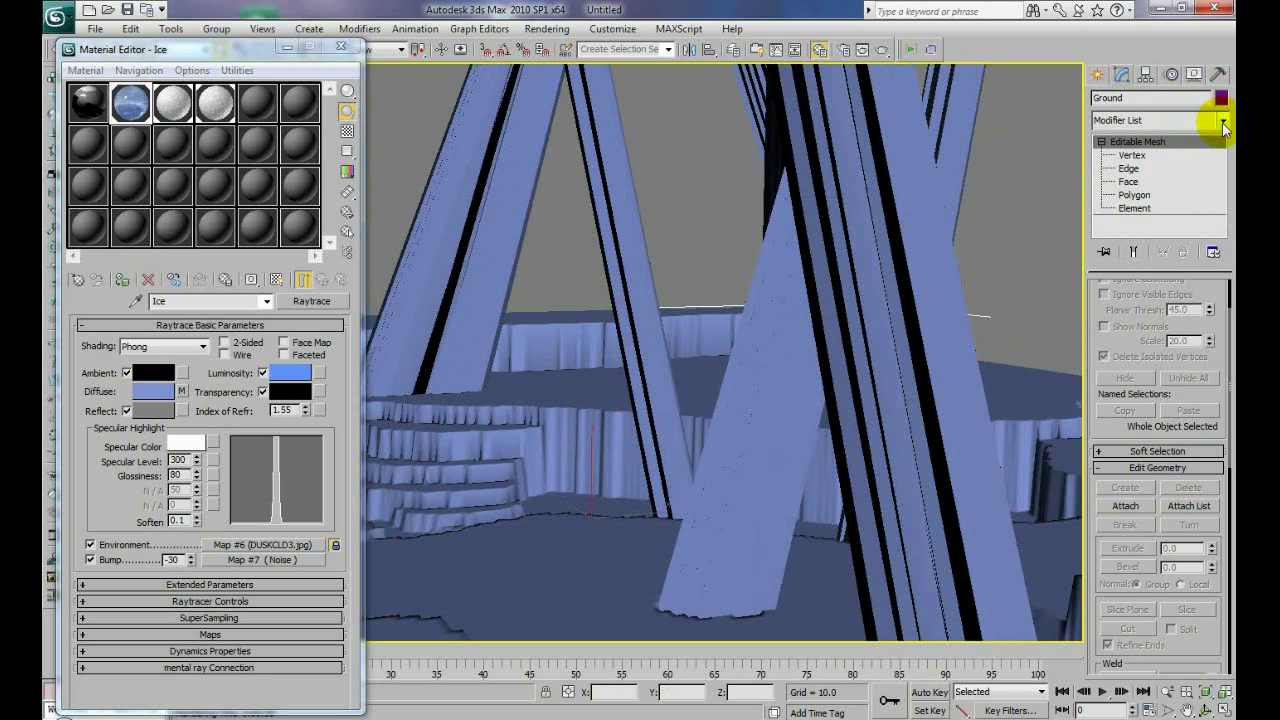
pyautogui.click(1220, 126)
pyautogui.moveTo(1220, 145); pyautogui.dragTo(1221, 450)
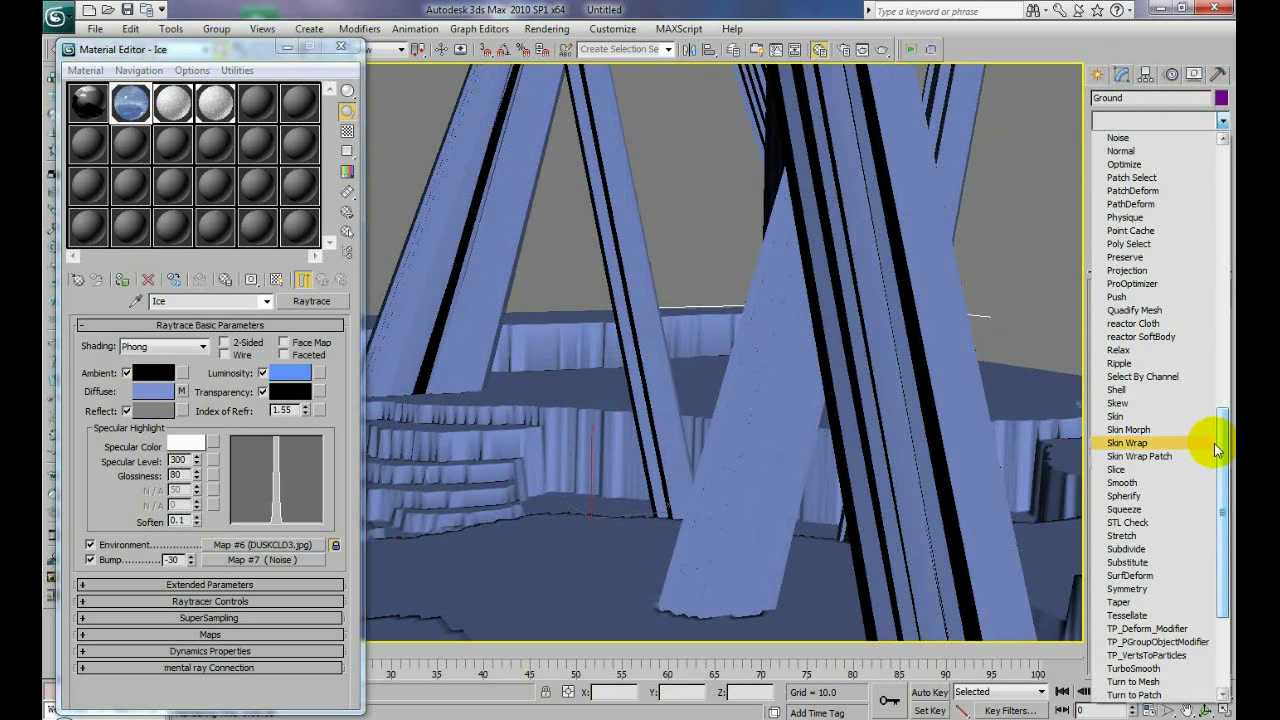
pyautogui.click(1118, 482)
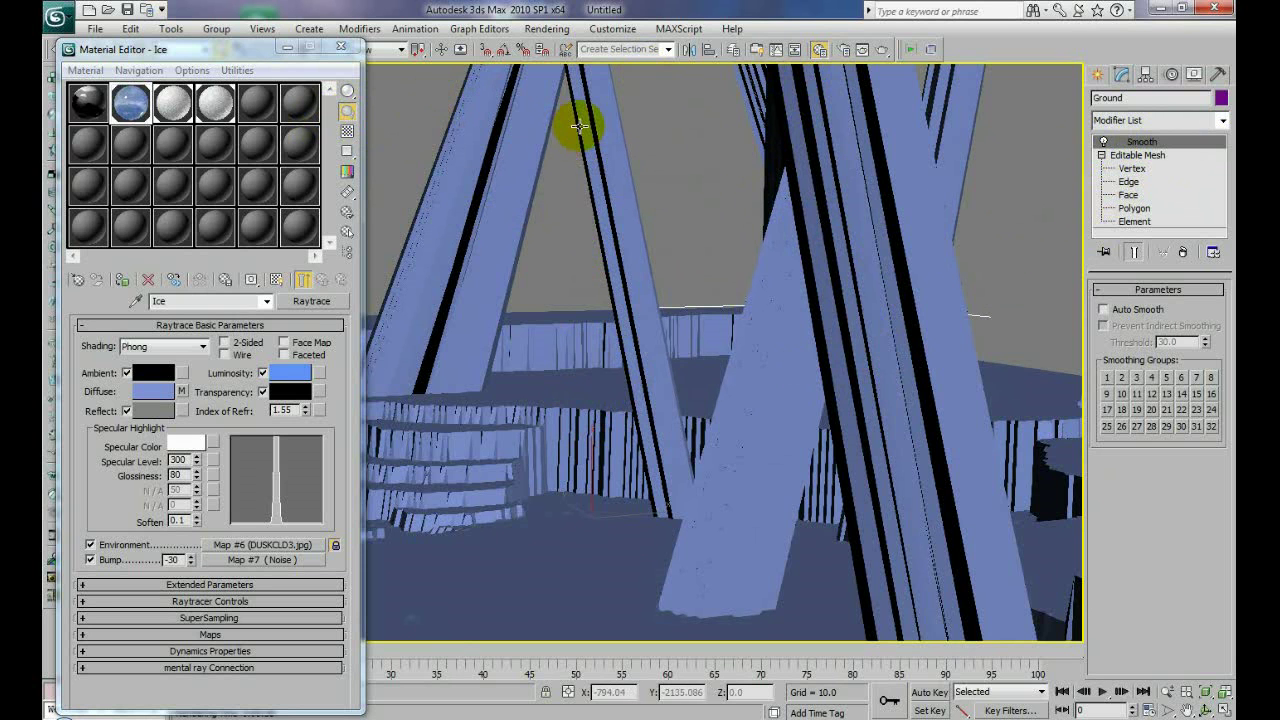
pyautogui.click(882, 52)
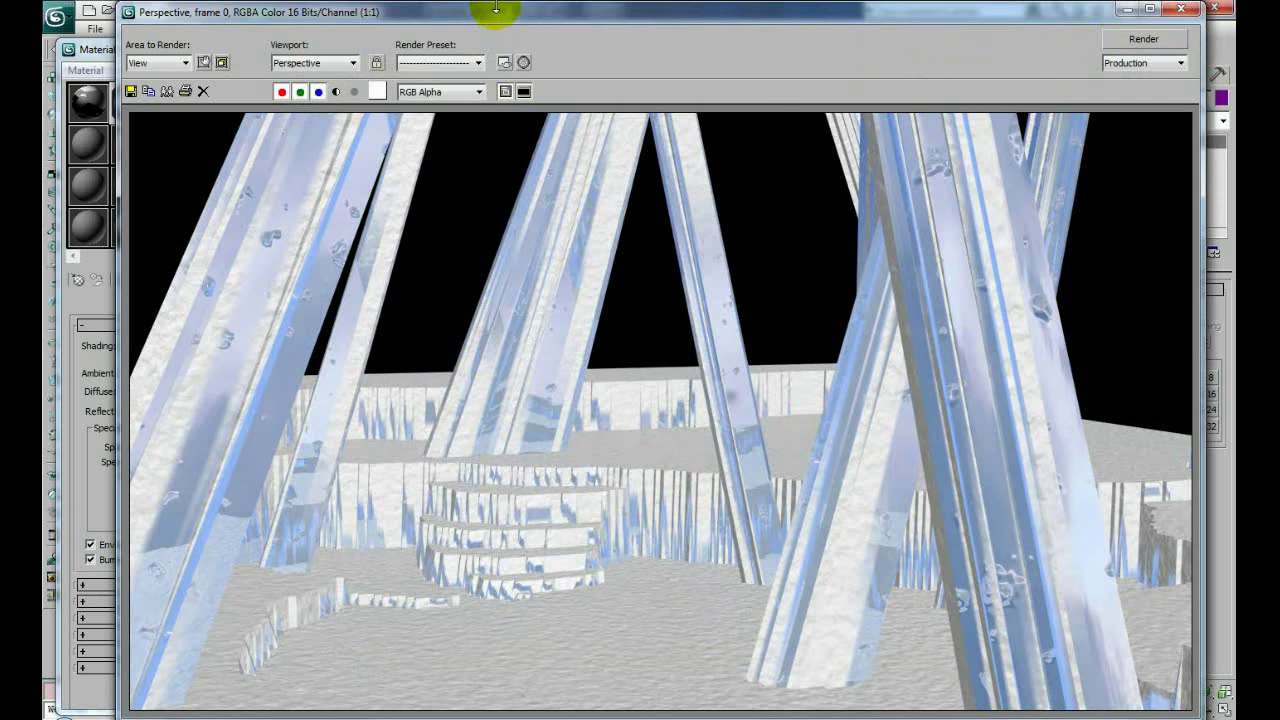
# - Darken the Ice material's luminosity color to RGB 97, 142, 232
pyautogui.moveTo(497, 18); pyautogui.dragTo(760, 19)
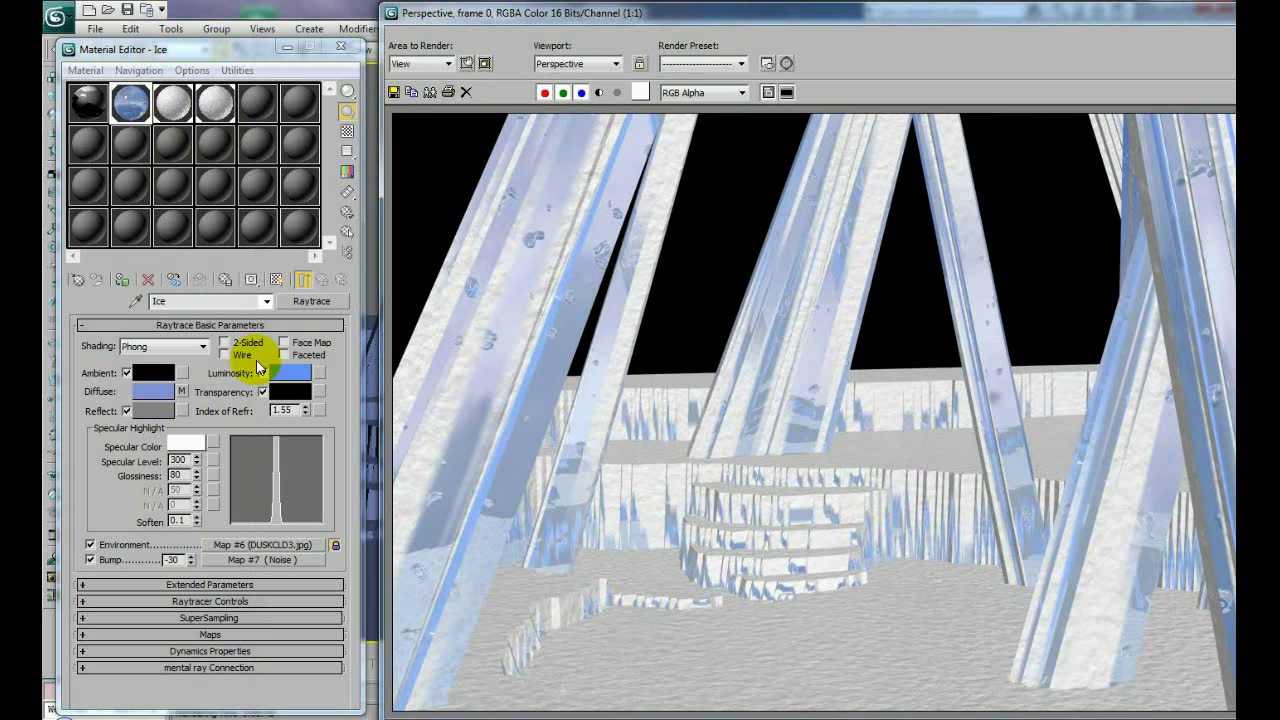
pyautogui.click(293, 372)
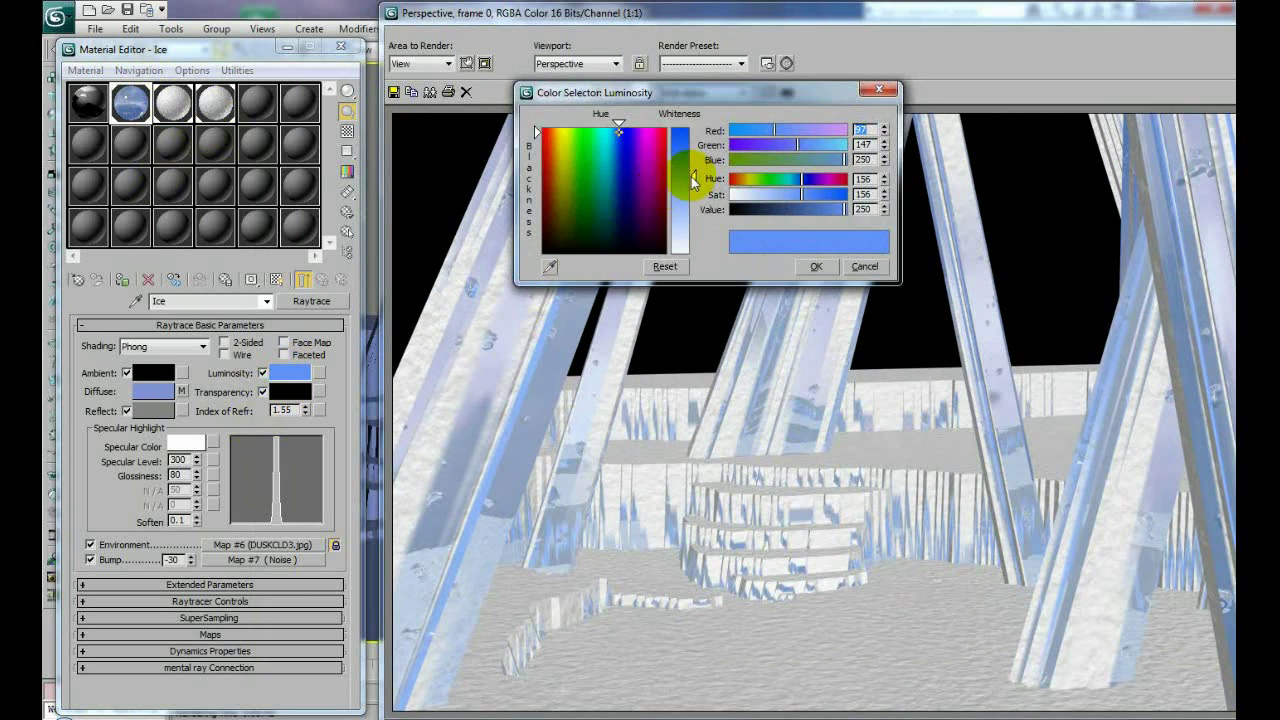
pyautogui.moveTo(536, 132); pyautogui.dragTo(535, 143)
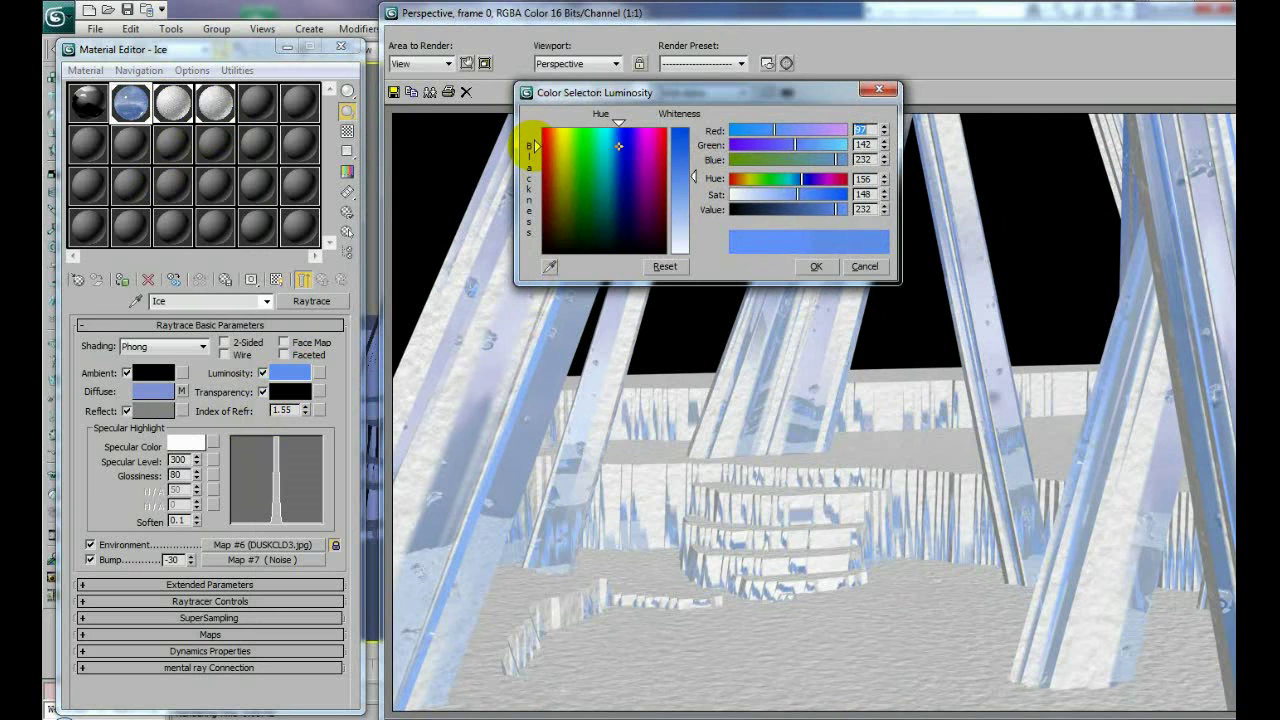
pyautogui.click(815, 266)
# - Darken the Ice material's reflect color to a gray with a value of 112
pyautogui.moveTo(700, 10); pyautogui.dragTo(548, 20)
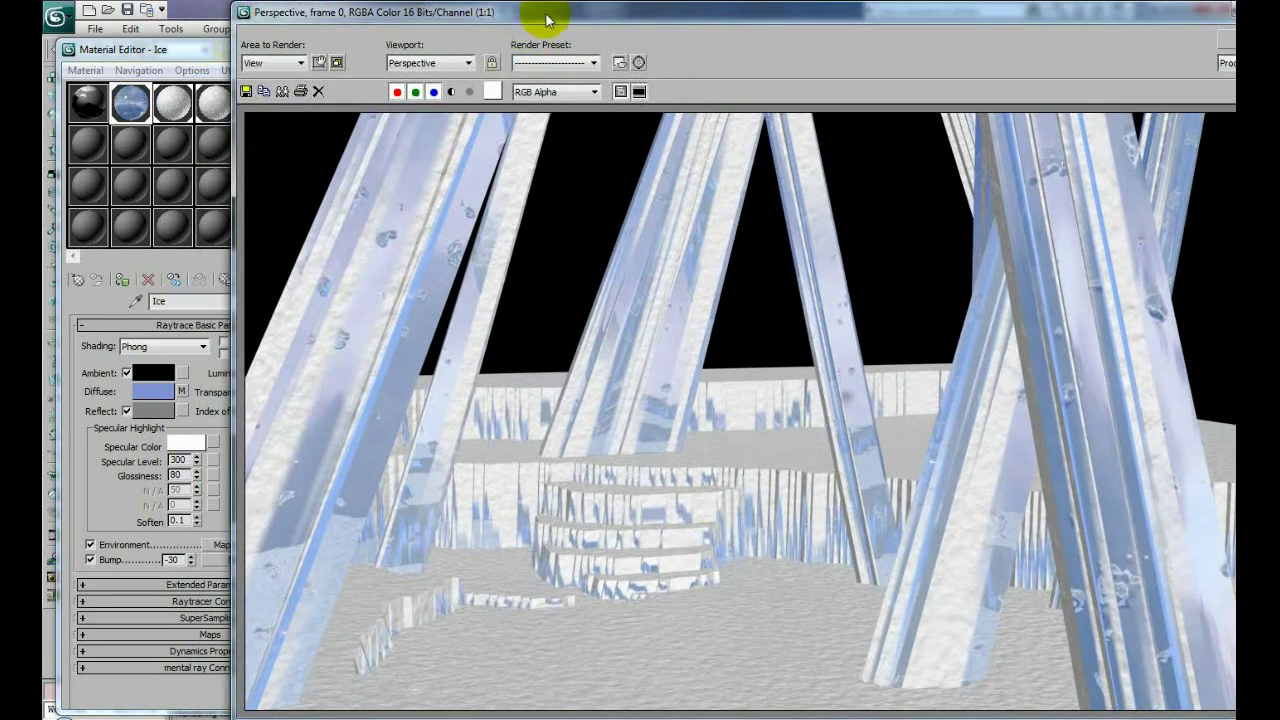
pyautogui.click(150, 411)
pyautogui.moveTo(697, 197); pyautogui.dragTo(694, 184)
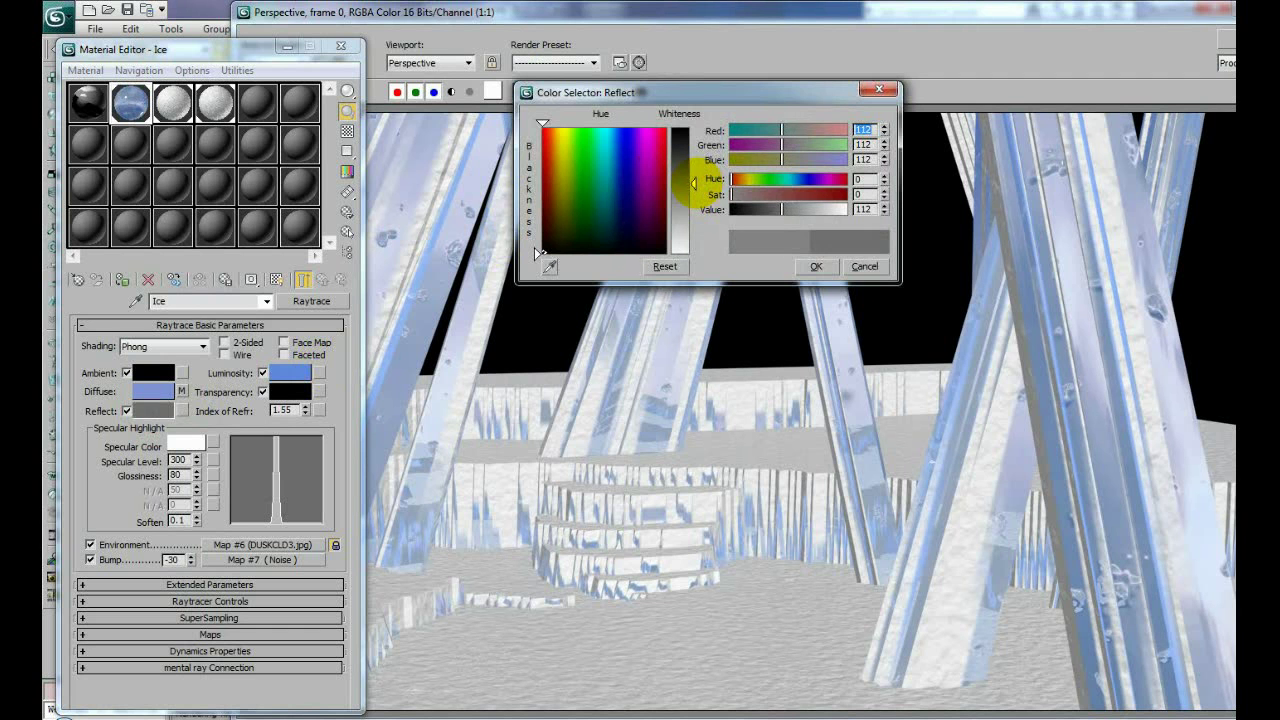
pyautogui.click(818, 267)
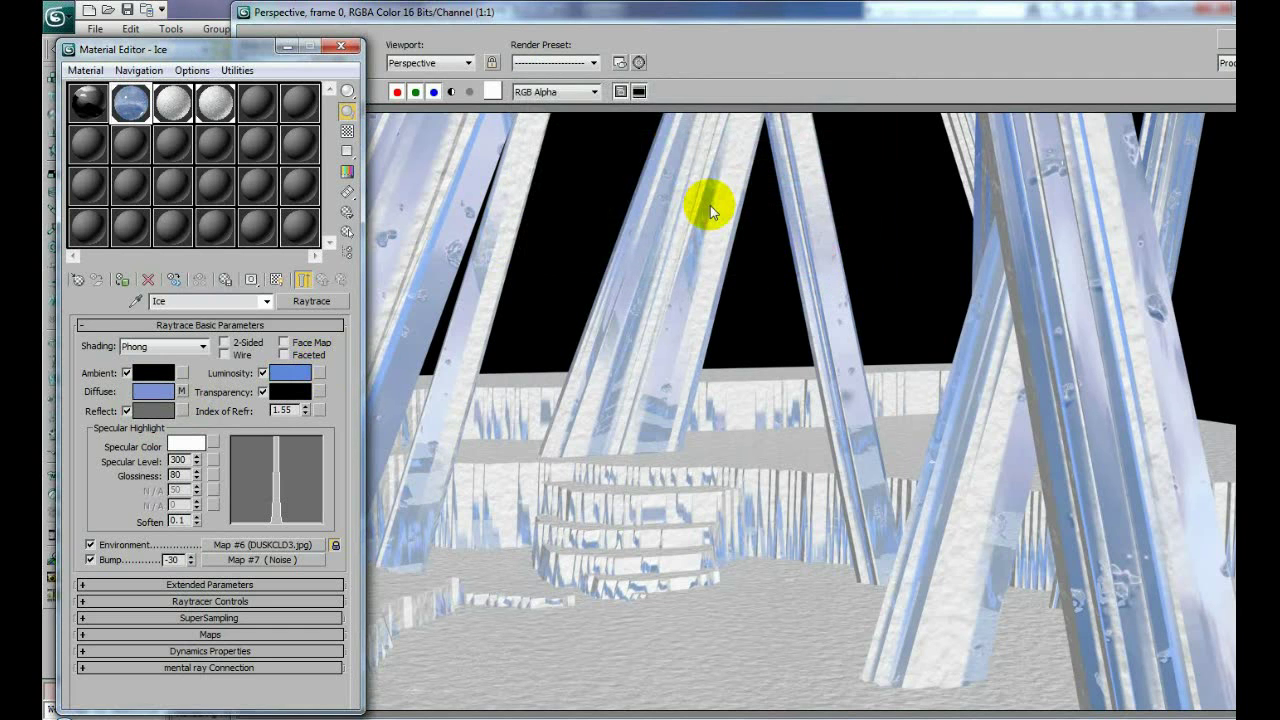
# - Review the rendered crystals, minimize the Material Editor and close the rendered image
pyautogui.moveTo(593, 14); pyautogui.dragTo(477, 14)
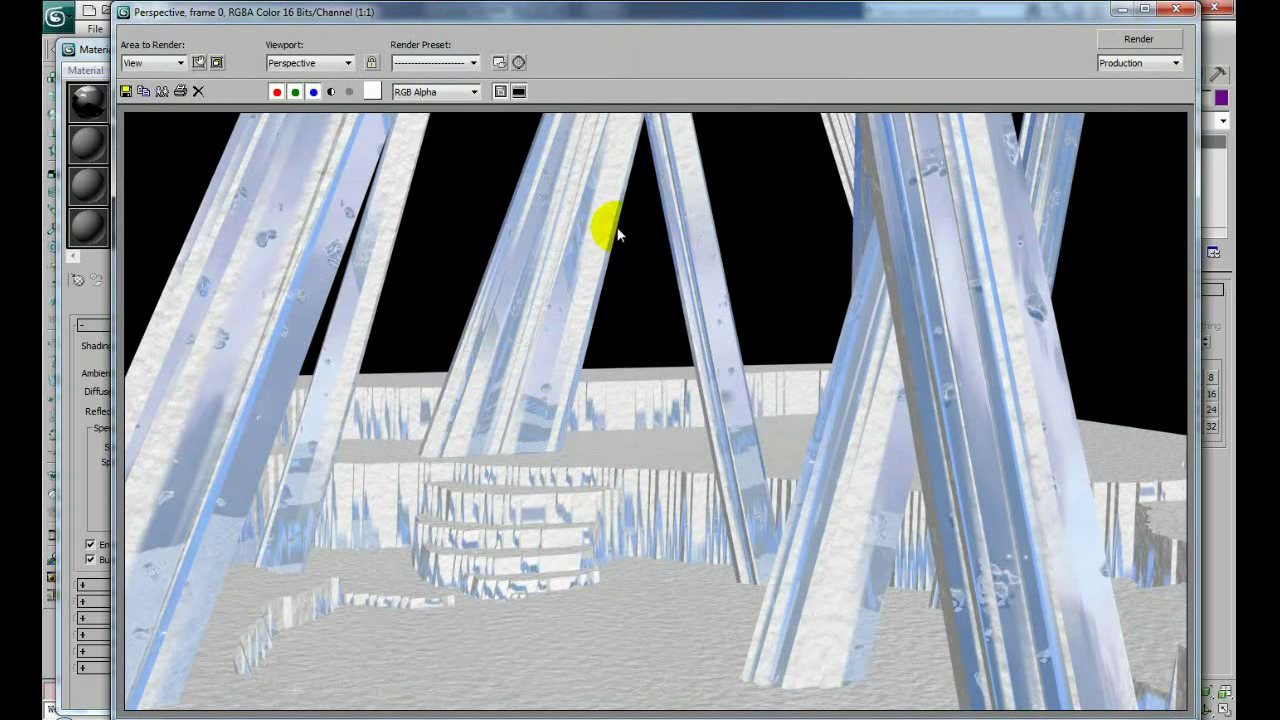
pyautogui.moveTo(727, 18); pyautogui.dragTo(831, 17)
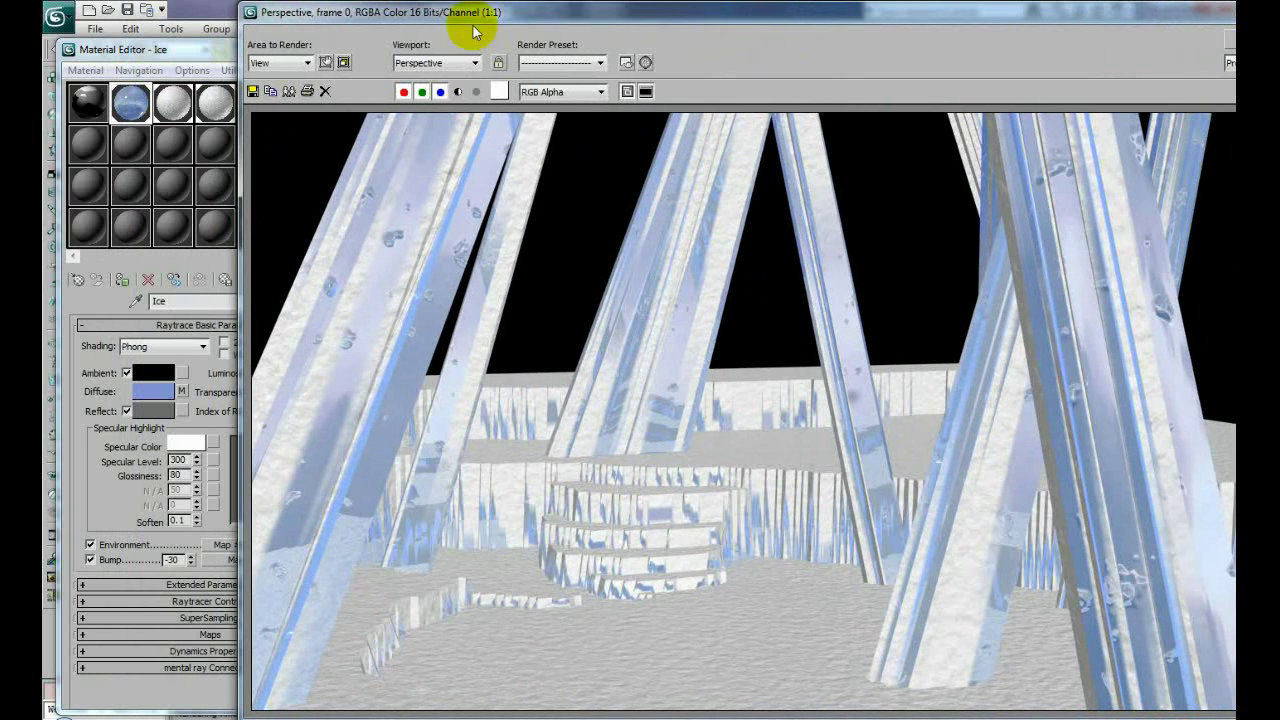
pyautogui.moveTo(180, 47); pyautogui.dragTo(180, 35)
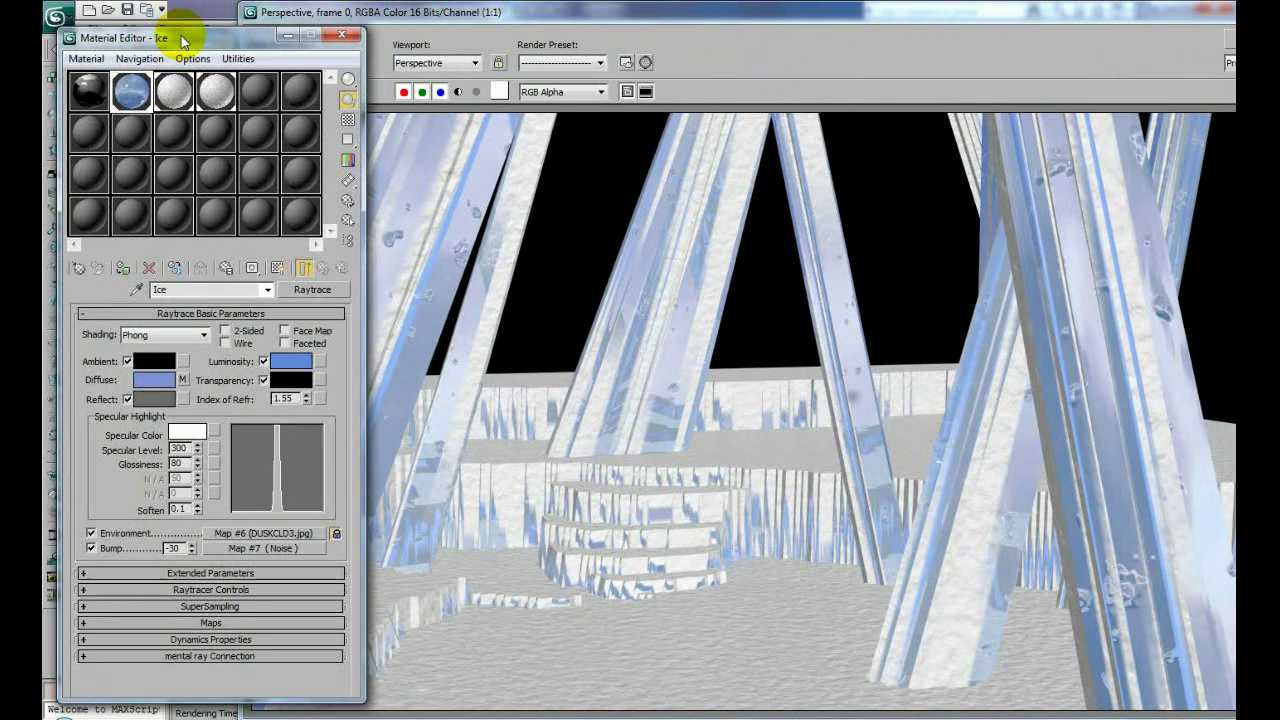
pyautogui.click(288, 37)
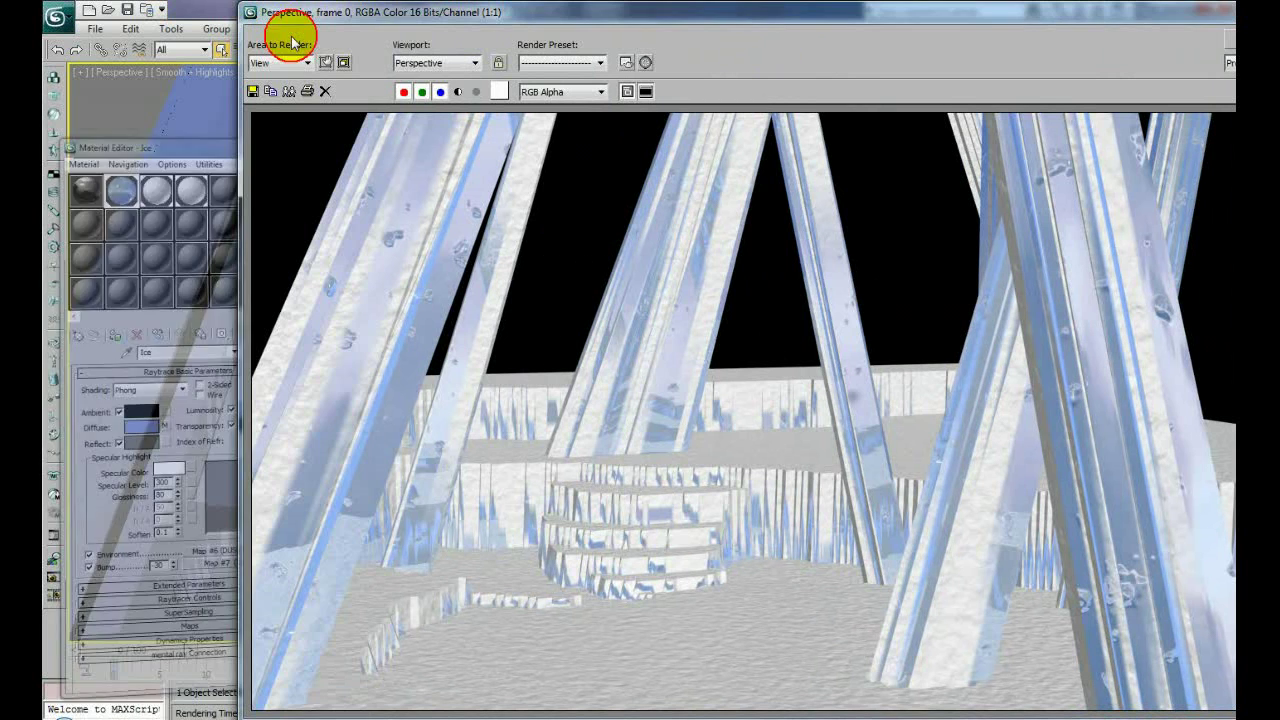
pyautogui.moveTo(299, 4); pyautogui.dragTo(178, 14)
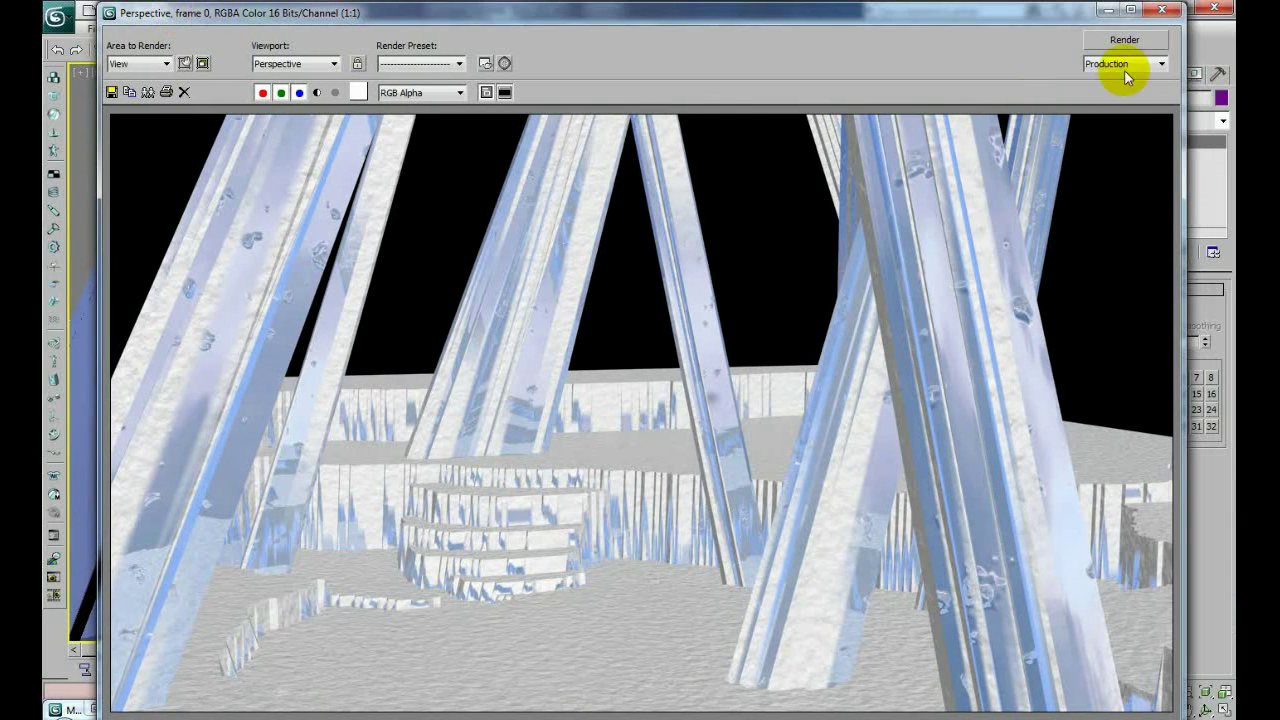
pyautogui.click(1161, 12)
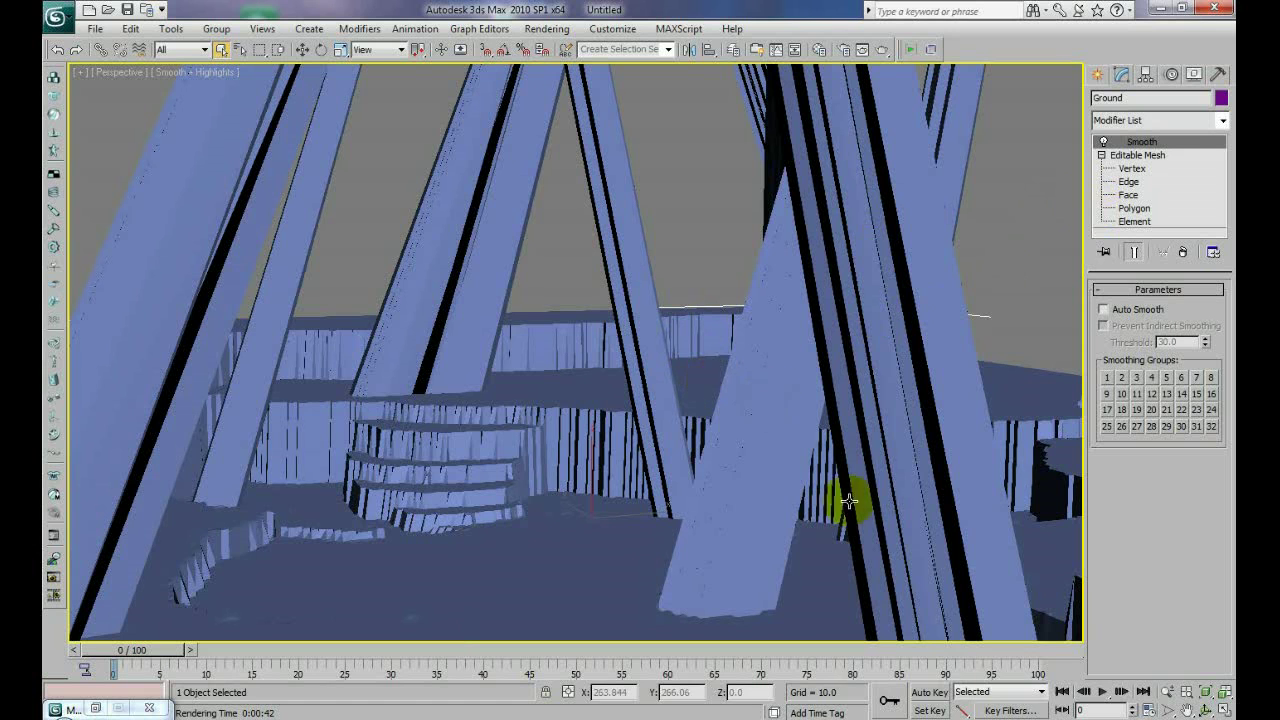
# - Select the Crystals object and add a Noise modifier between its Editable Mesh and the Smooth modifier
pyautogui.click(1168, 692)
pyautogui.moveTo(682, 241); pyautogui.dragTo(676, 268)
pyautogui.click(1186, 708)
pyautogui.moveTo(786, 281); pyautogui.dragTo(690, 443)
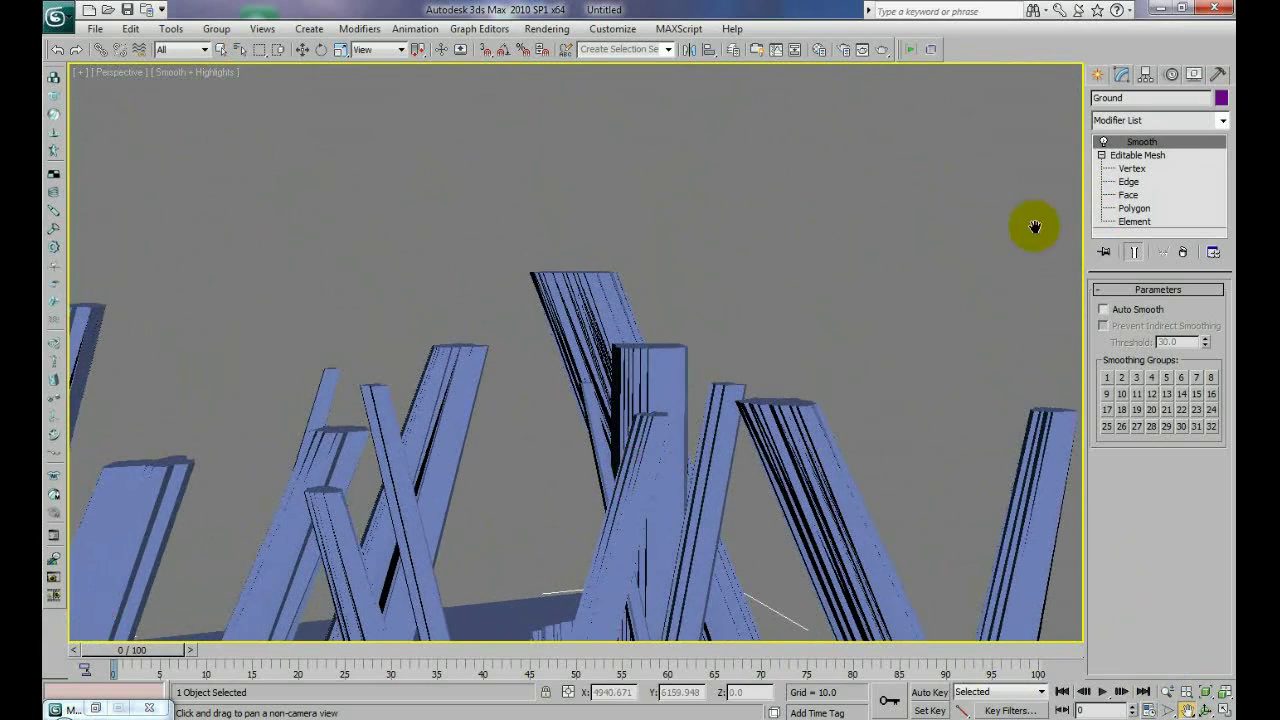
pyautogui.click(224, 56)
pyautogui.click(580, 289)
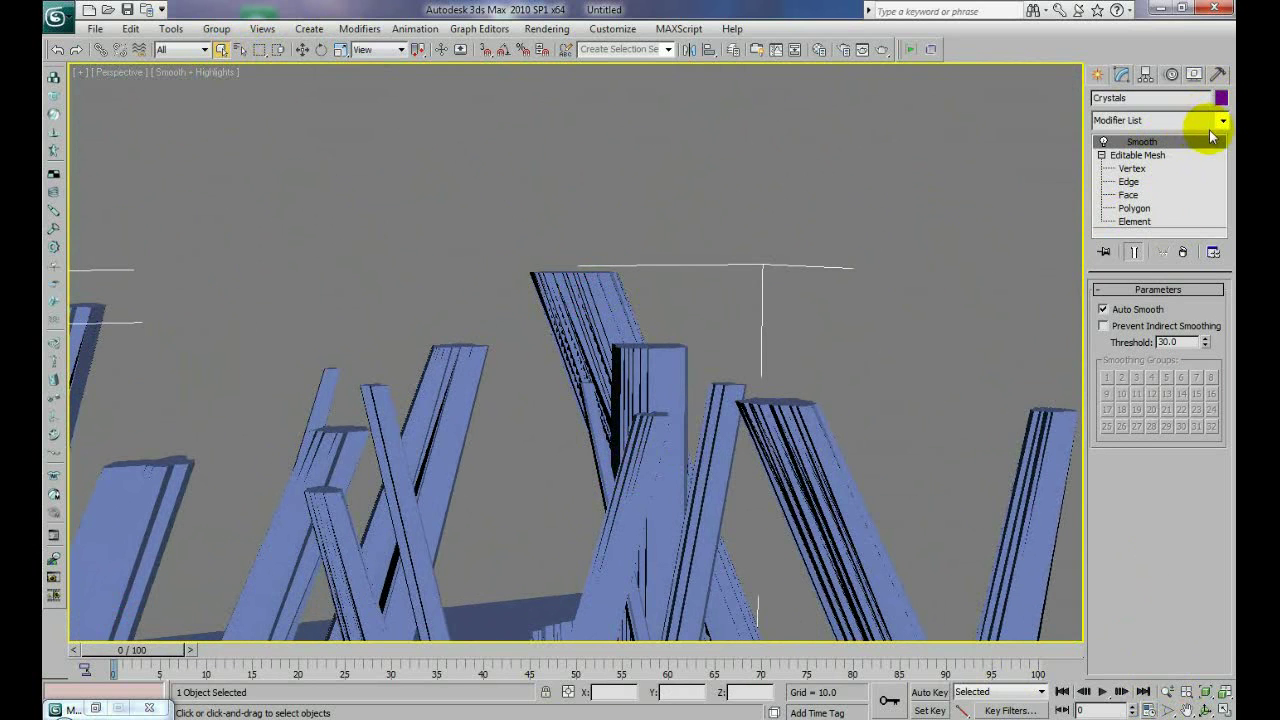
pyautogui.click(1137, 156)
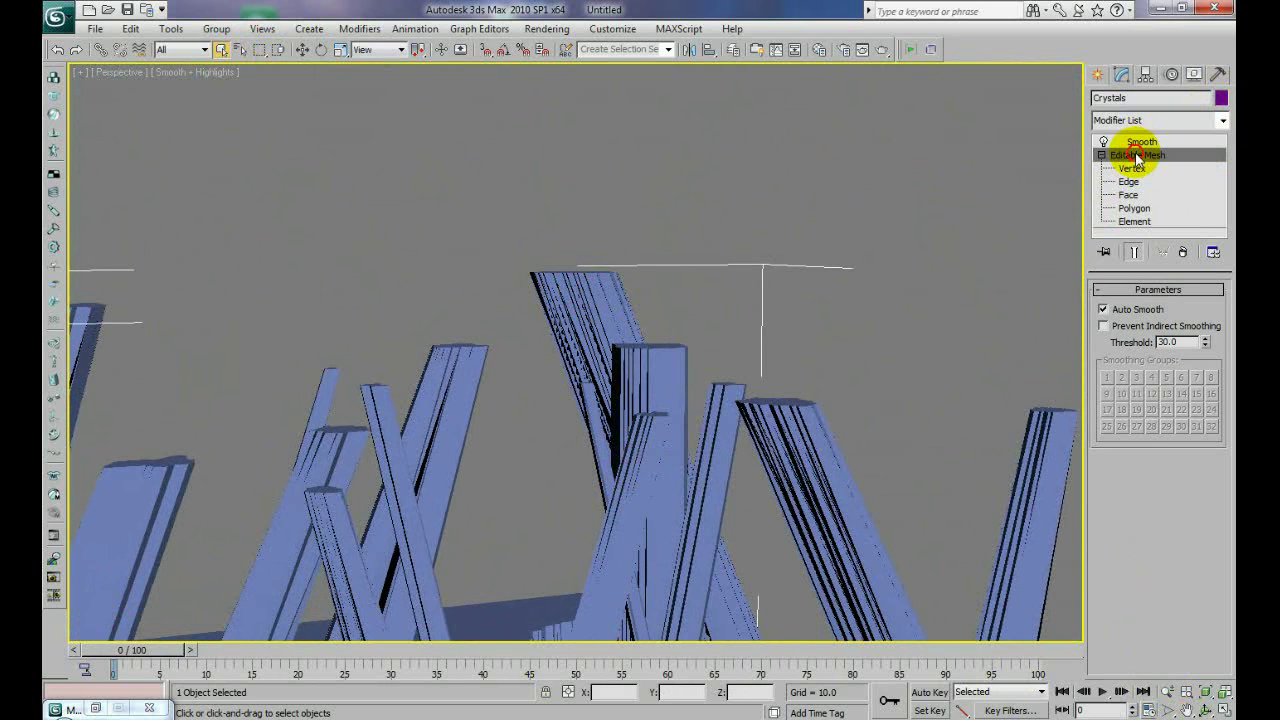
pyautogui.click(1222, 120)
pyautogui.moveTo(1221, 150); pyautogui.dragTo(1218, 298)
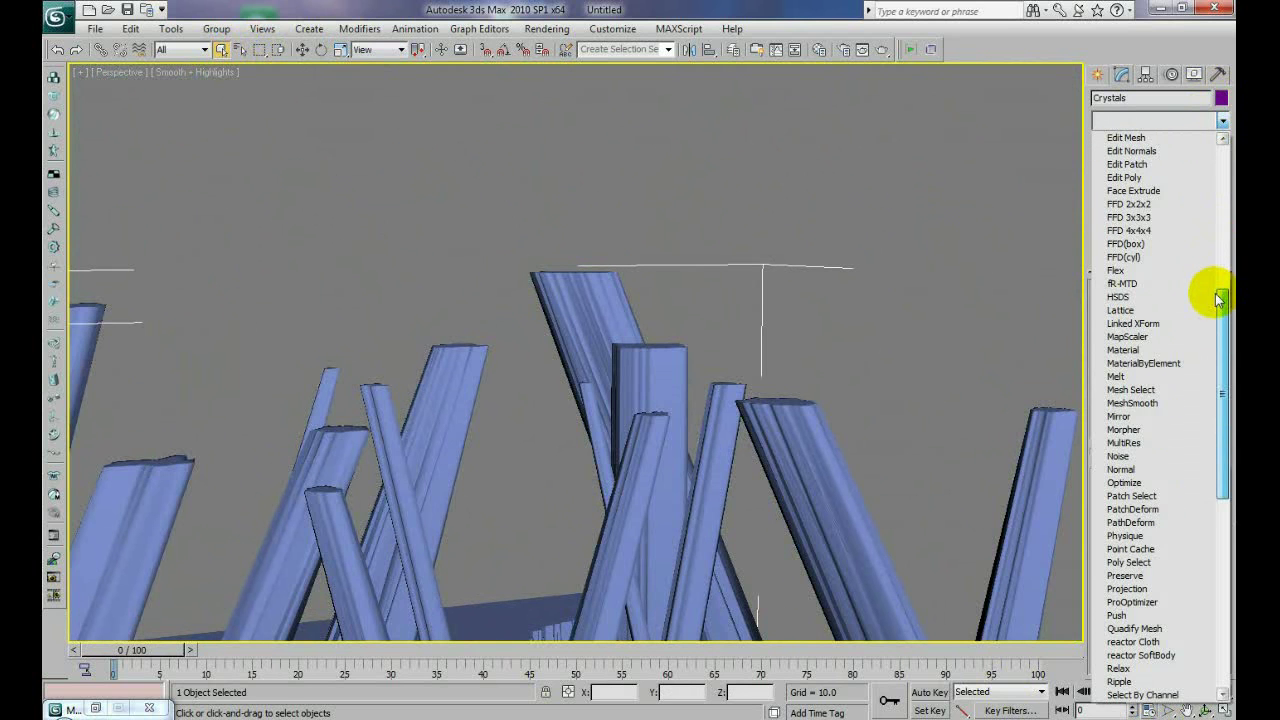
pyautogui.click(1138, 456)
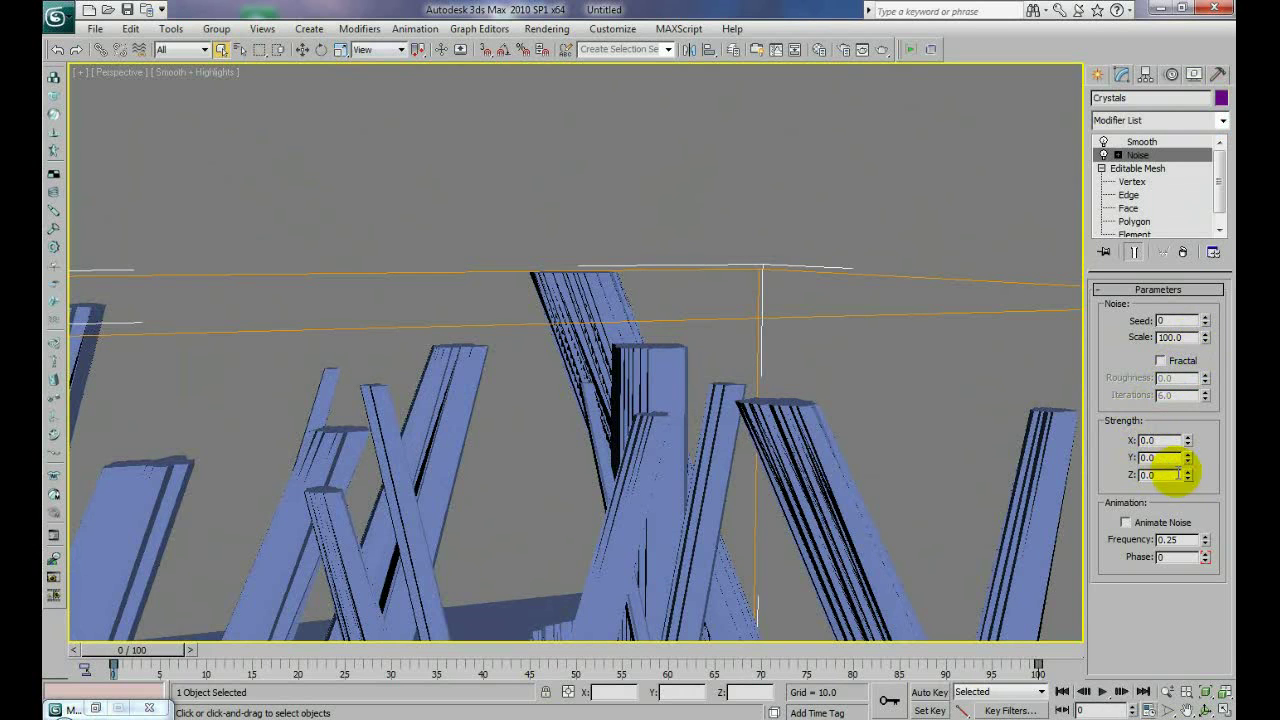
# - Try a noise scale of 0.2 with a Z strength of 29.35 on the crystals
pyautogui.doubleClick(1185, 338)
pyautogui.moveTo(1189, 484); pyautogui.dragTo(1223, 150)
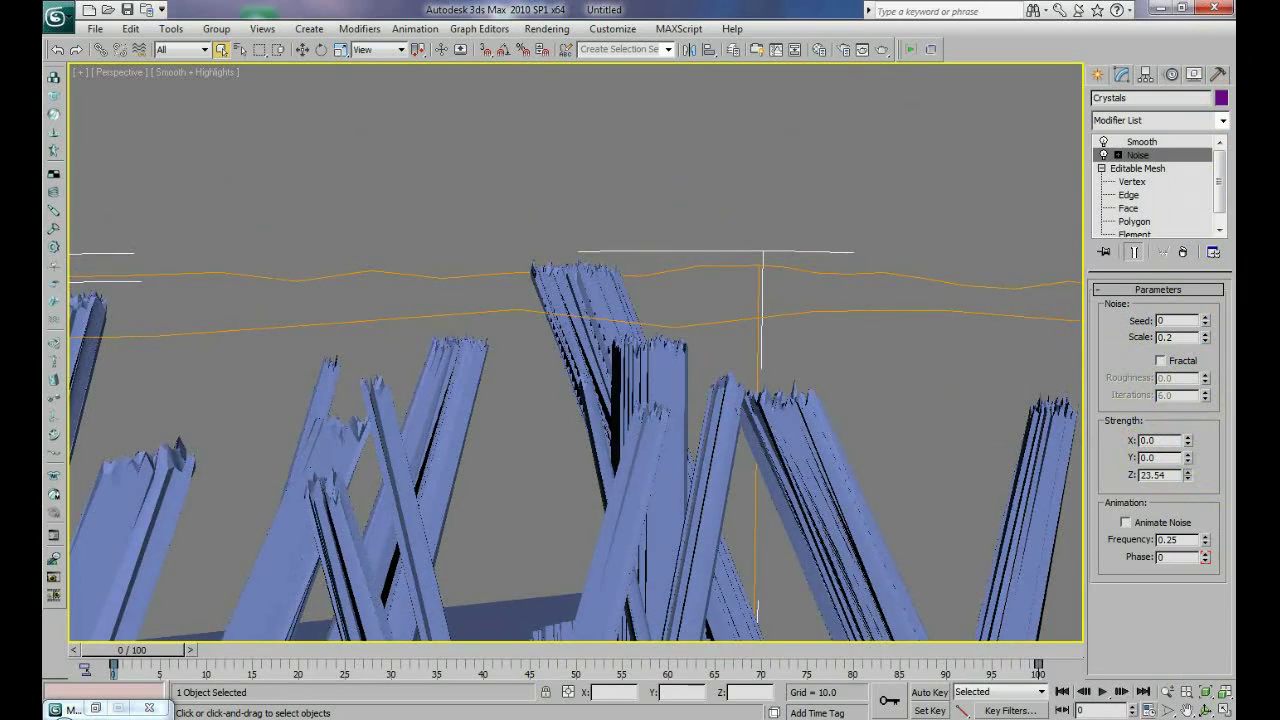
pyautogui.moveTo(1232, 625); pyautogui.dragTo(1222, 248)
# - Set the crystals' noise scale to 0.04 and Z strength to 15.027, and return to the Smooth modifier
pyautogui.click(1186, 709)
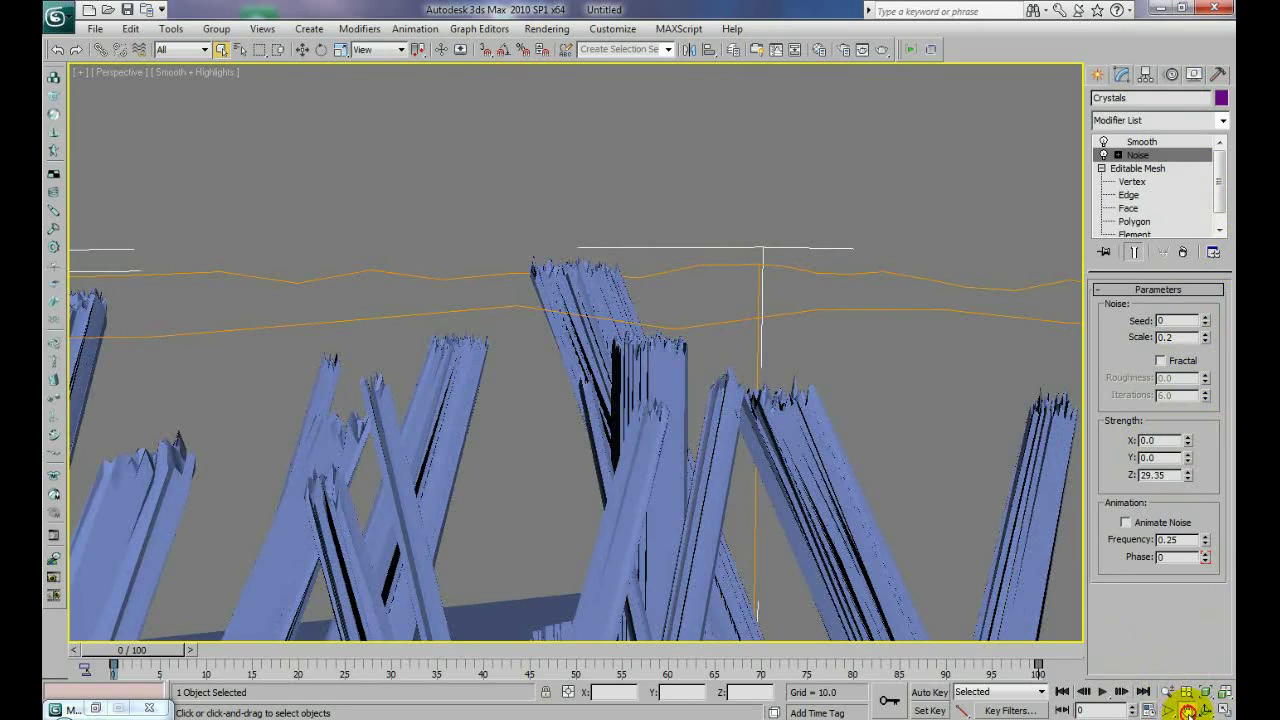
pyautogui.moveTo(691, 512); pyautogui.dragTo(692, 256)
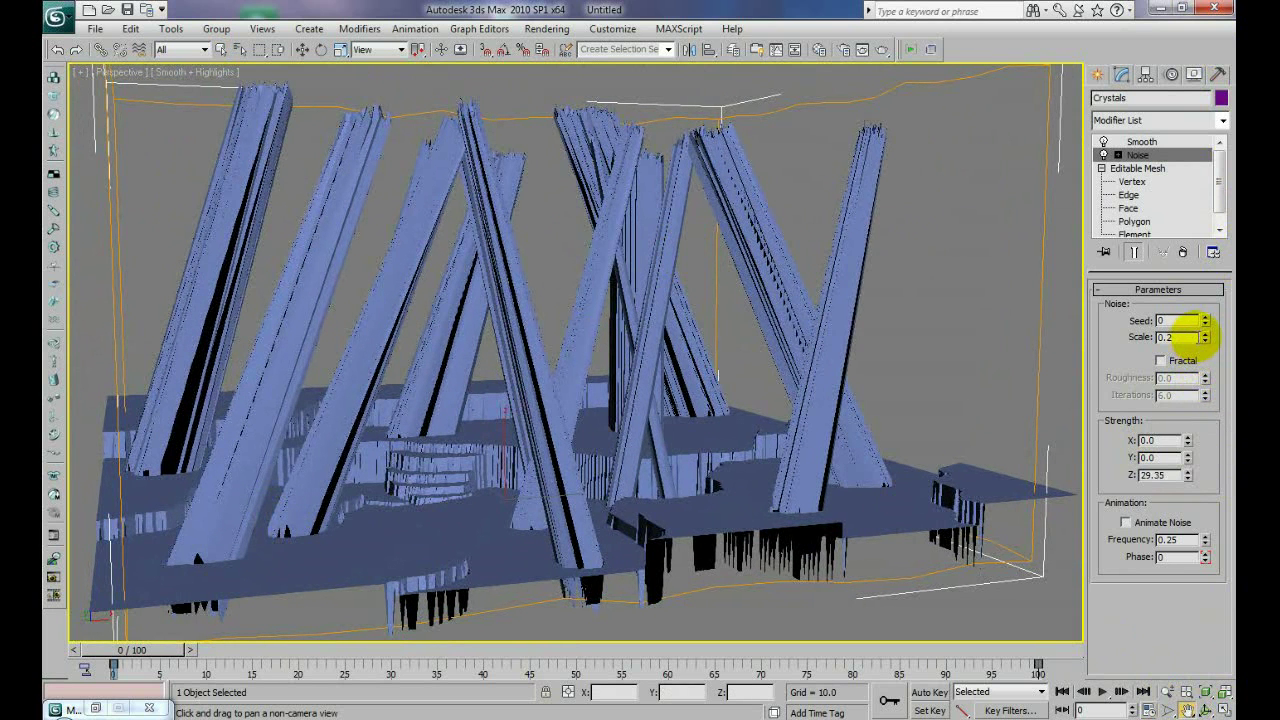
pyautogui.moveTo(1187, 476); pyautogui.dragTo(1181, 586)
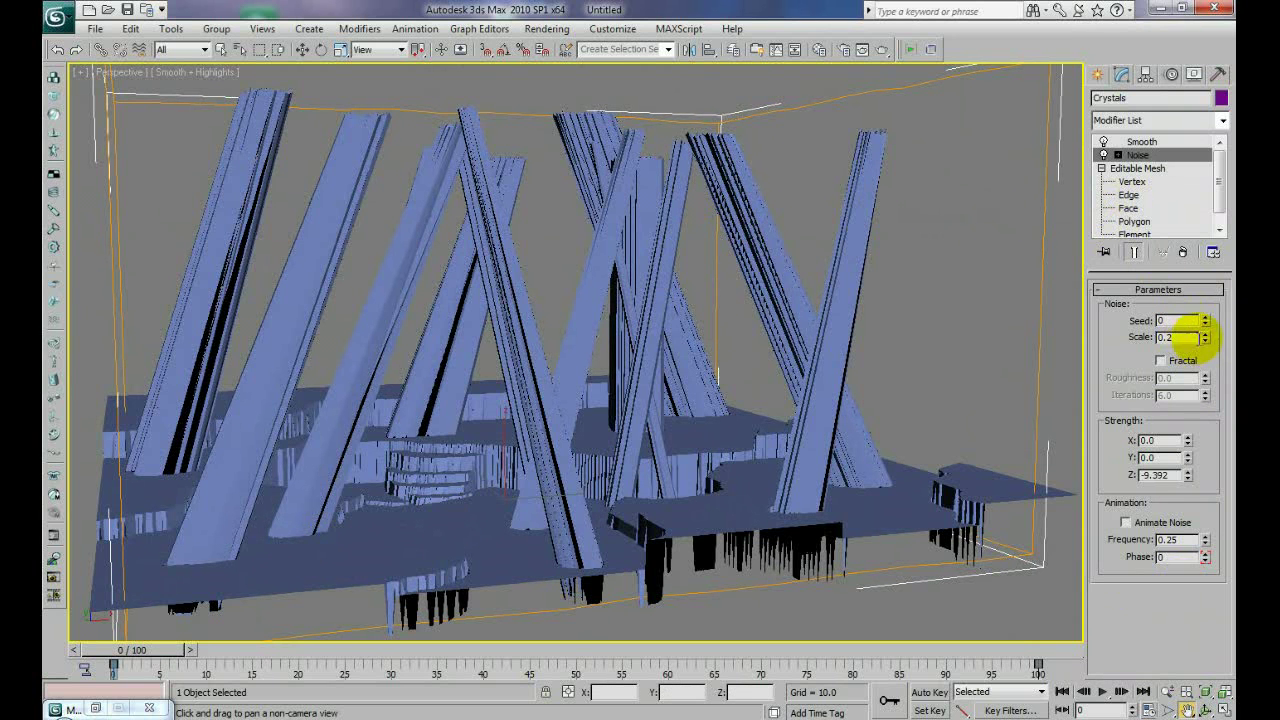
pyautogui.moveTo(1206, 340); pyautogui.dragTo(1207, 352)
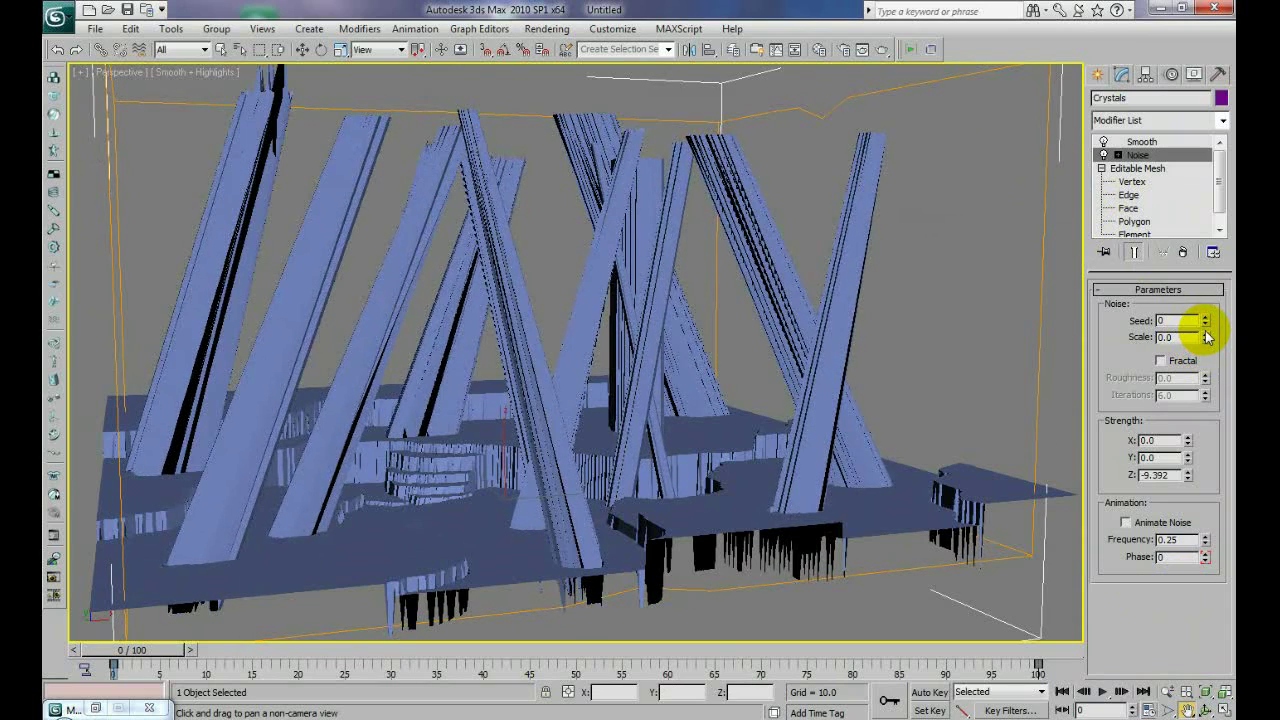
pyautogui.click(1205, 334)
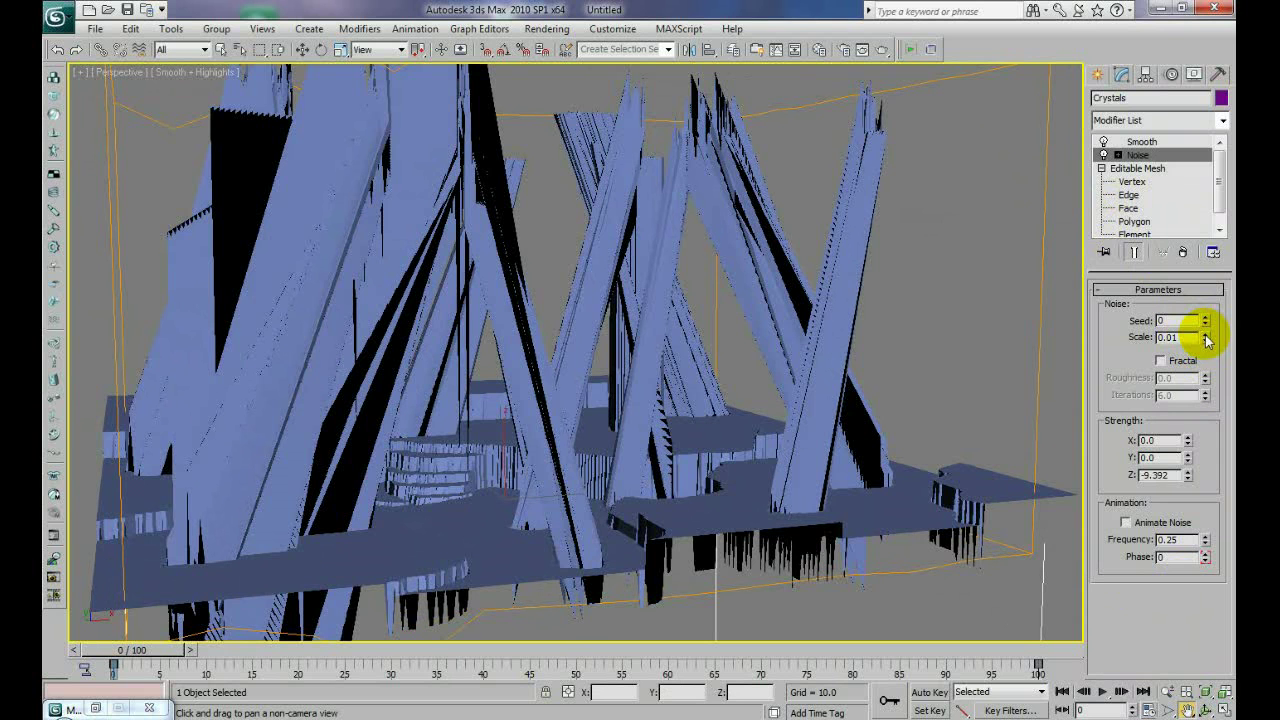
pyautogui.click(1205, 334)
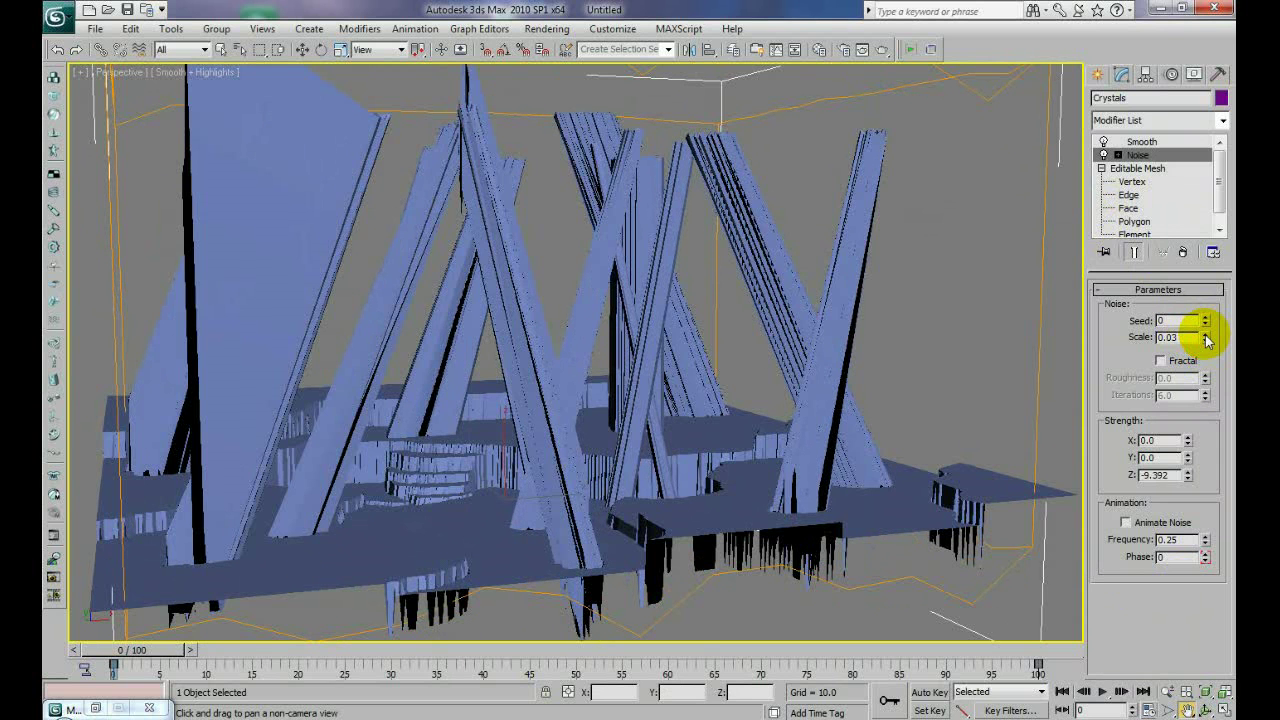
pyautogui.click(1205, 334)
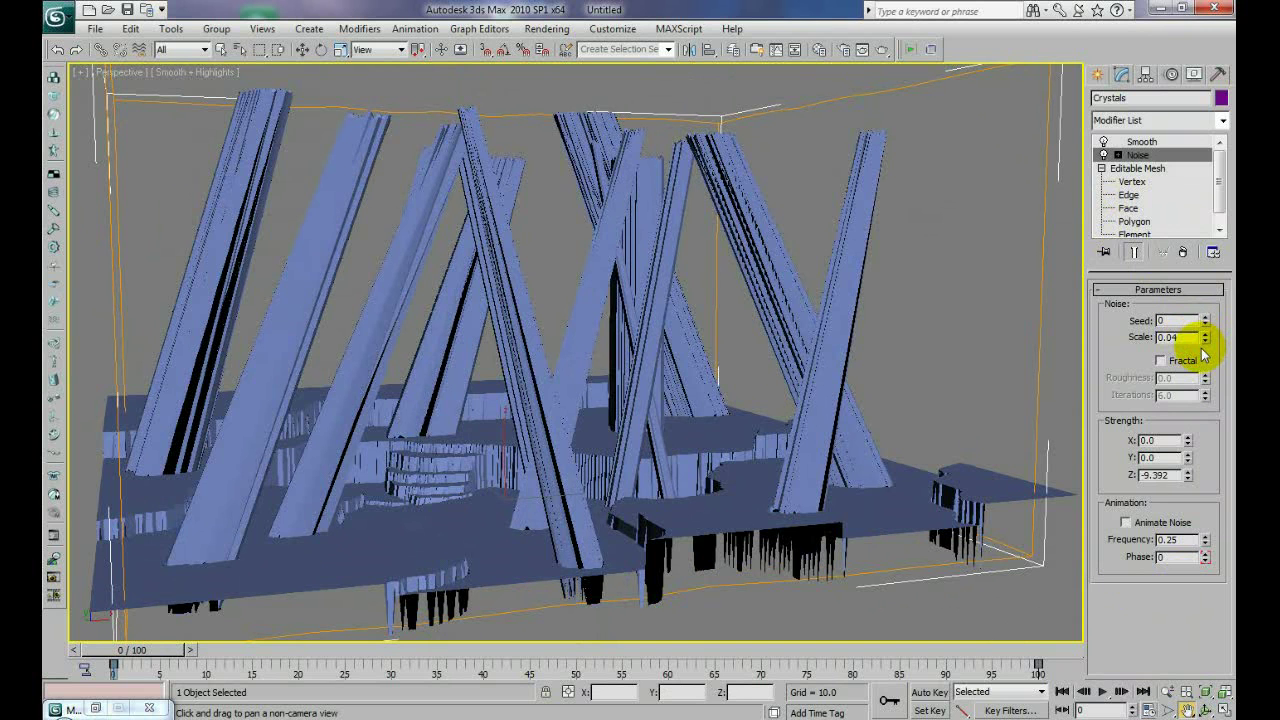
pyautogui.moveTo(1189, 477); pyautogui.dragTo(1180, 251)
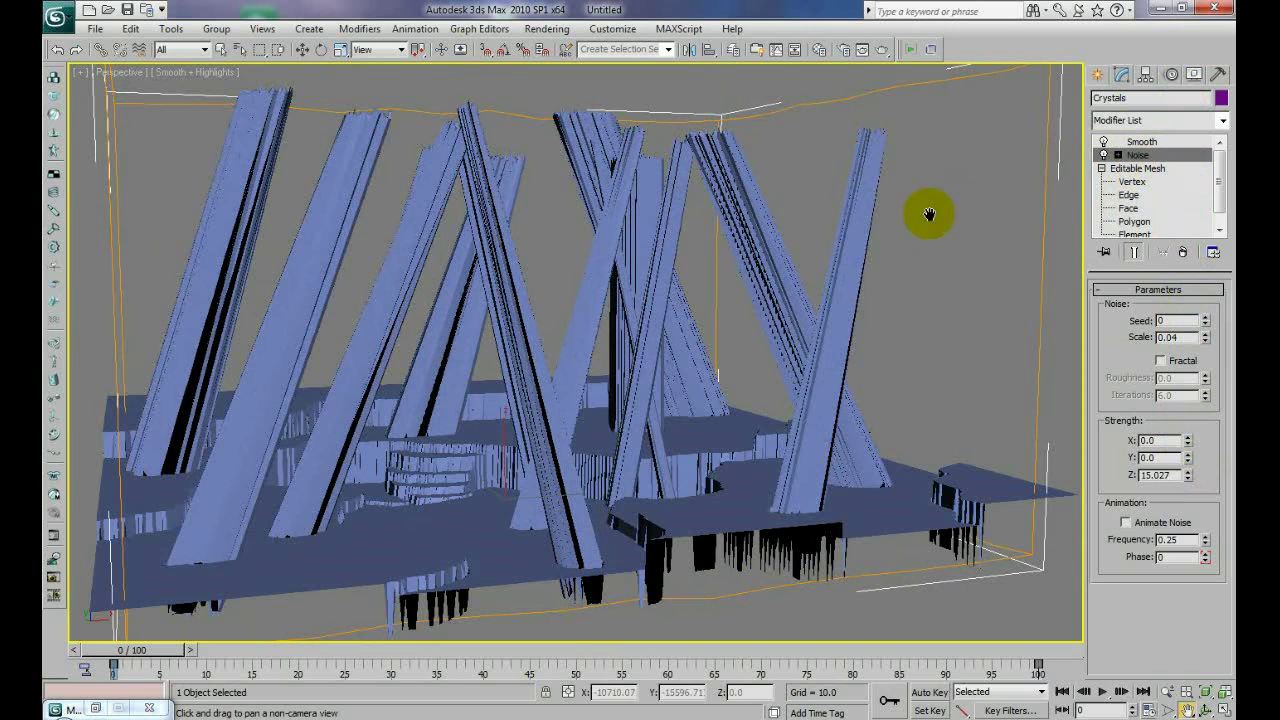
pyautogui.click(1160, 143)
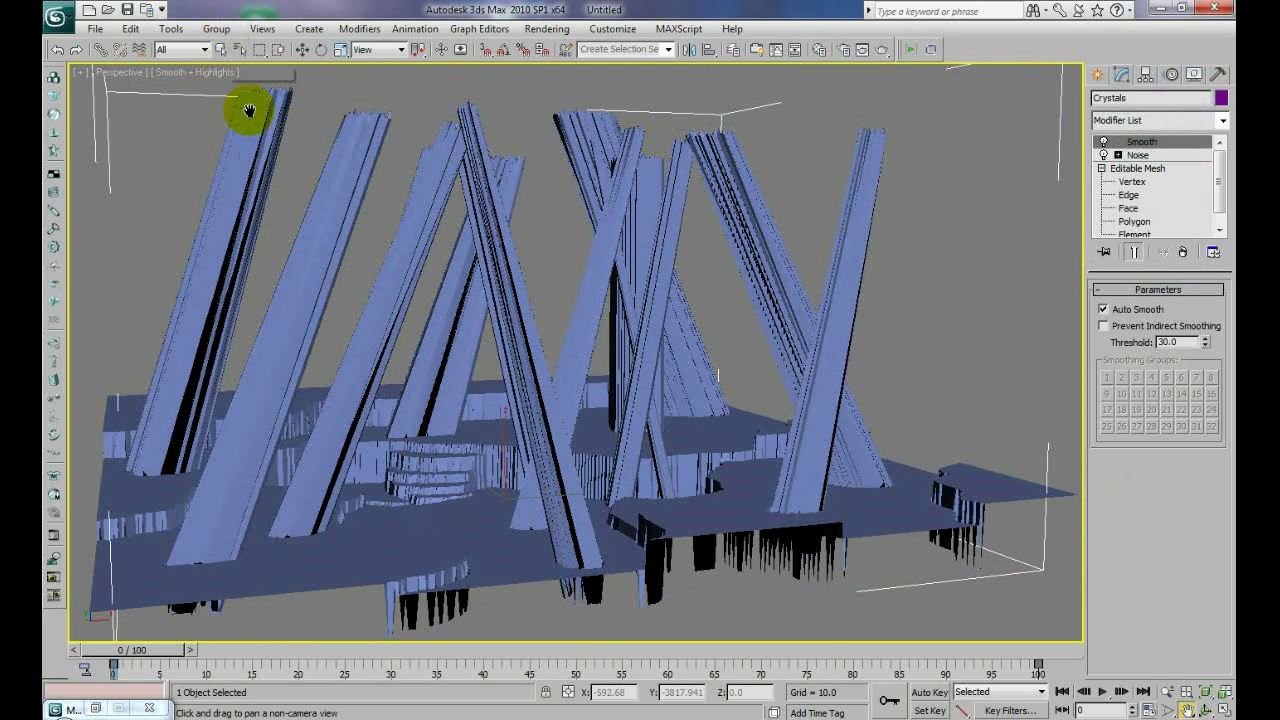
# - Select the Ground object and add a Noise modifier between its Editable Mesh and the Smooth modifier
pyautogui.click(1206, 710)
pyautogui.moveTo(585, 295)
pyautogui.mouseDown()
pyautogui.moveTo(580, 340)
pyautogui.moveTo(543, 334)
pyautogui.moveTo(574, 333)
pyautogui.moveTo(580, 289)
pyautogui.mouseUp()
pyautogui.moveTo(529, 383); pyautogui.dragTo(596, 412)
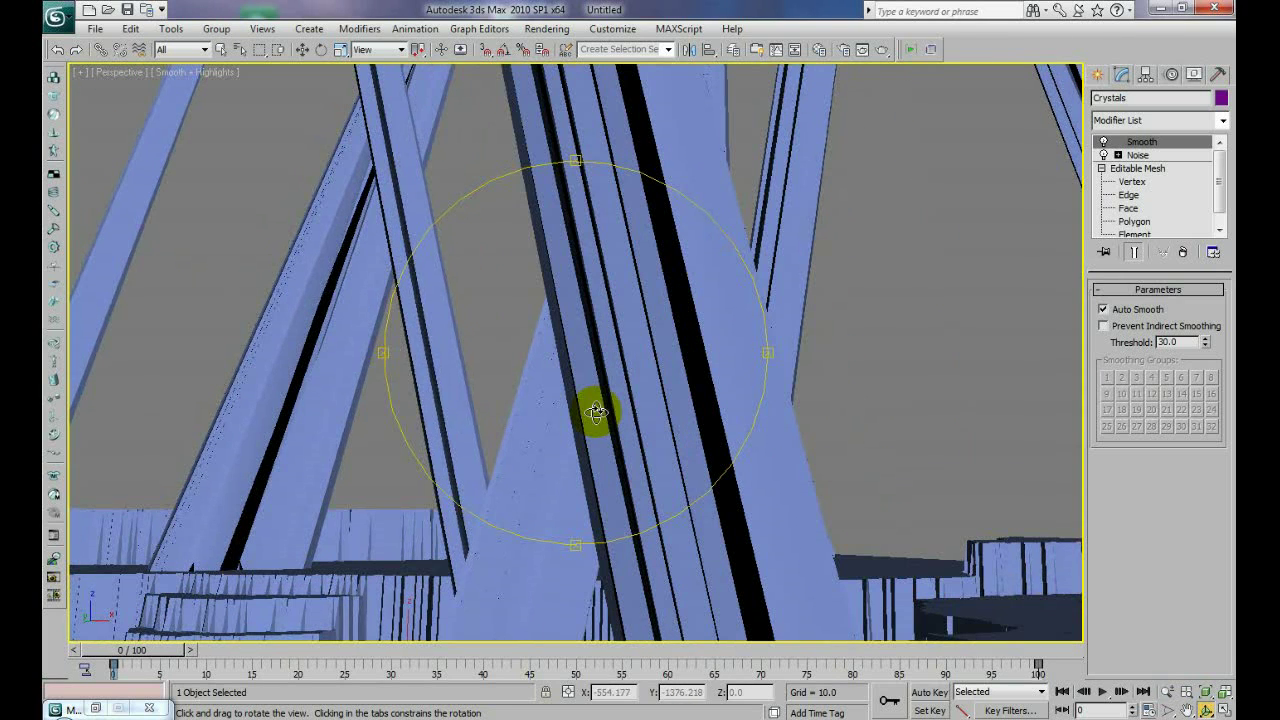
pyautogui.moveTo(566, 429); pyautogui.dragTo(567, 456)
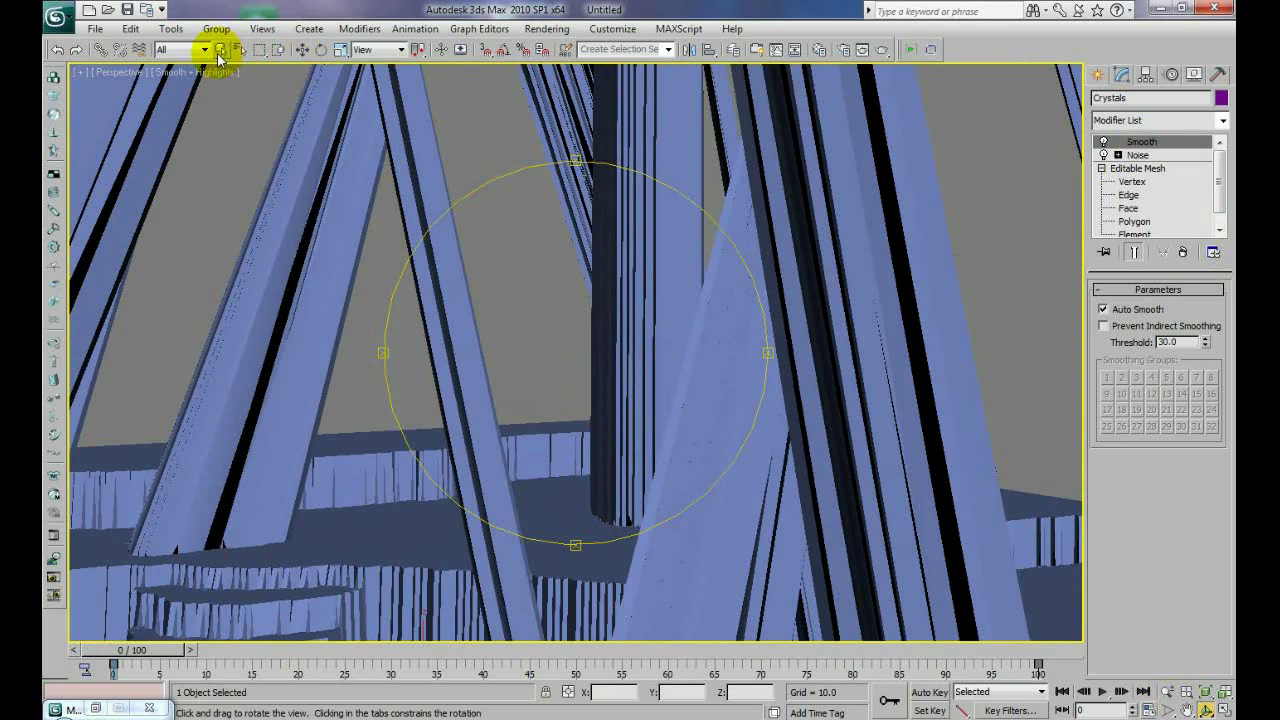
pyautogui.click(221, 51)
pyautogui.click(394, 457)
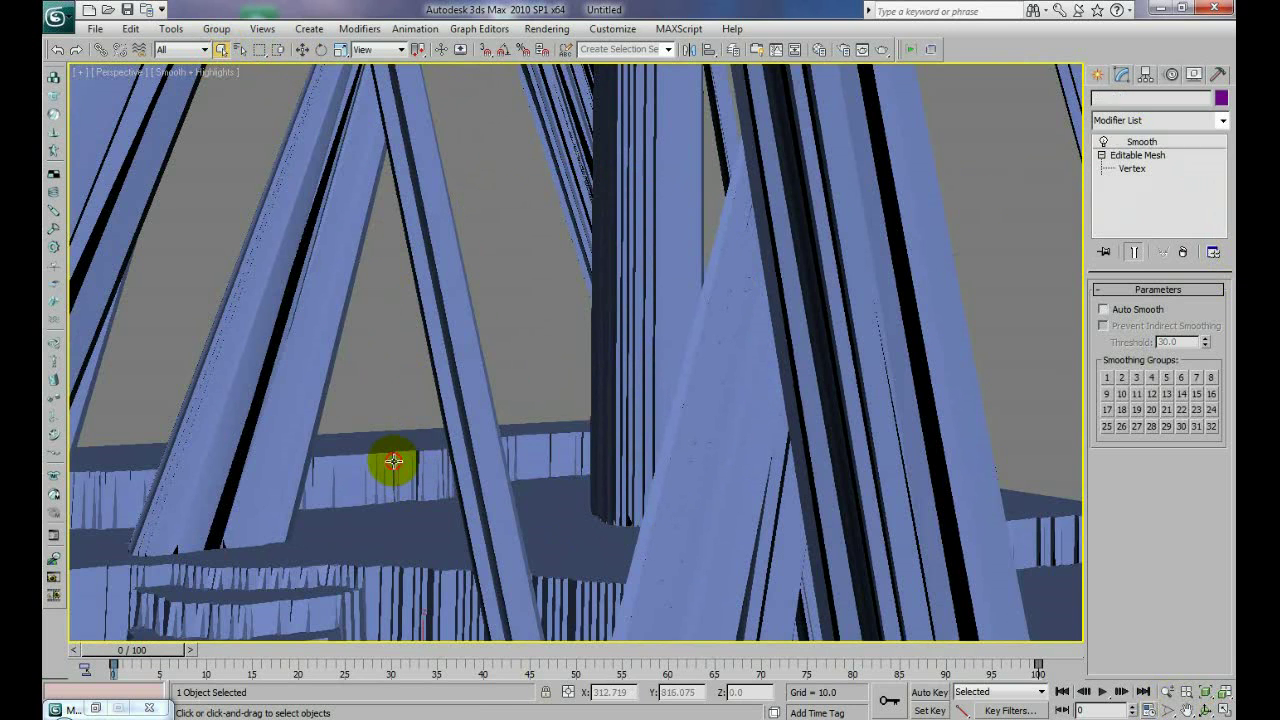
pyautogui.click(1182, 252)
pyautogui.click(1222, 120)
pyautogui.moveTo(1225, 168); pyautogui.dragTo(1223, 263)
pyautogui.click(1161, 579)
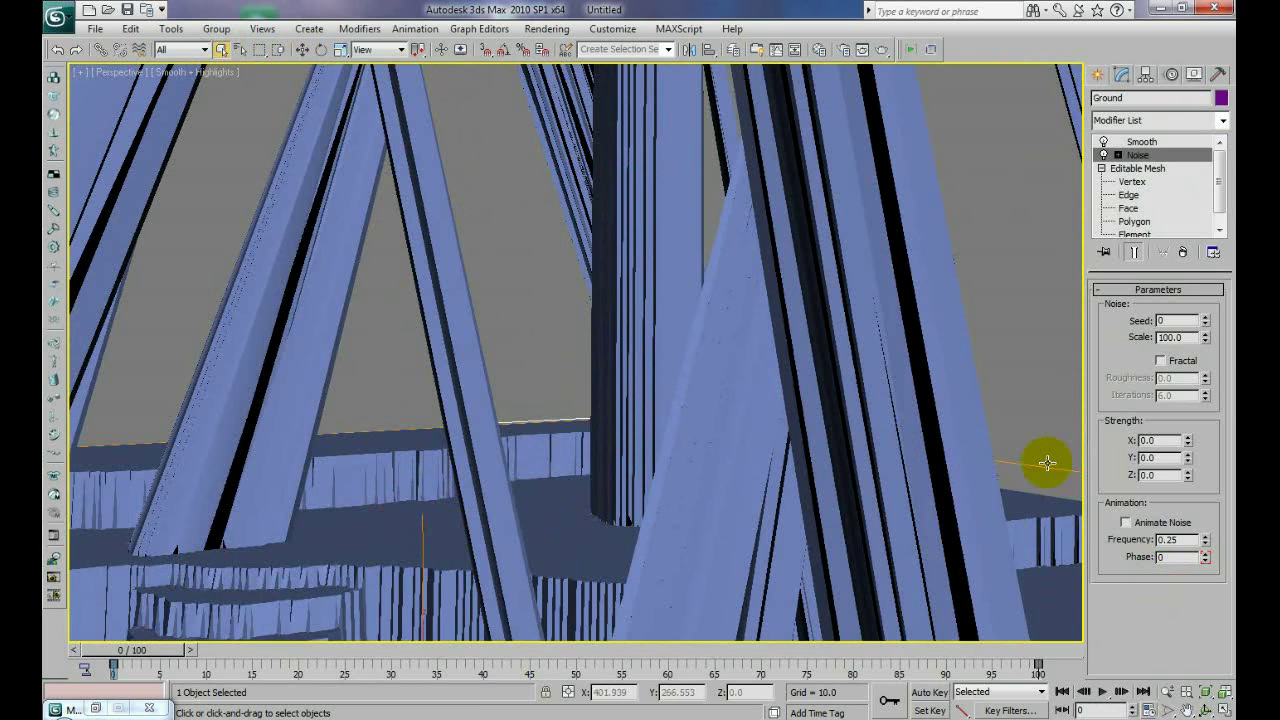
# - Set the ground's noise scale to 0.02 and its Z strength to 0.85
pyautogui.click(1206, 334)
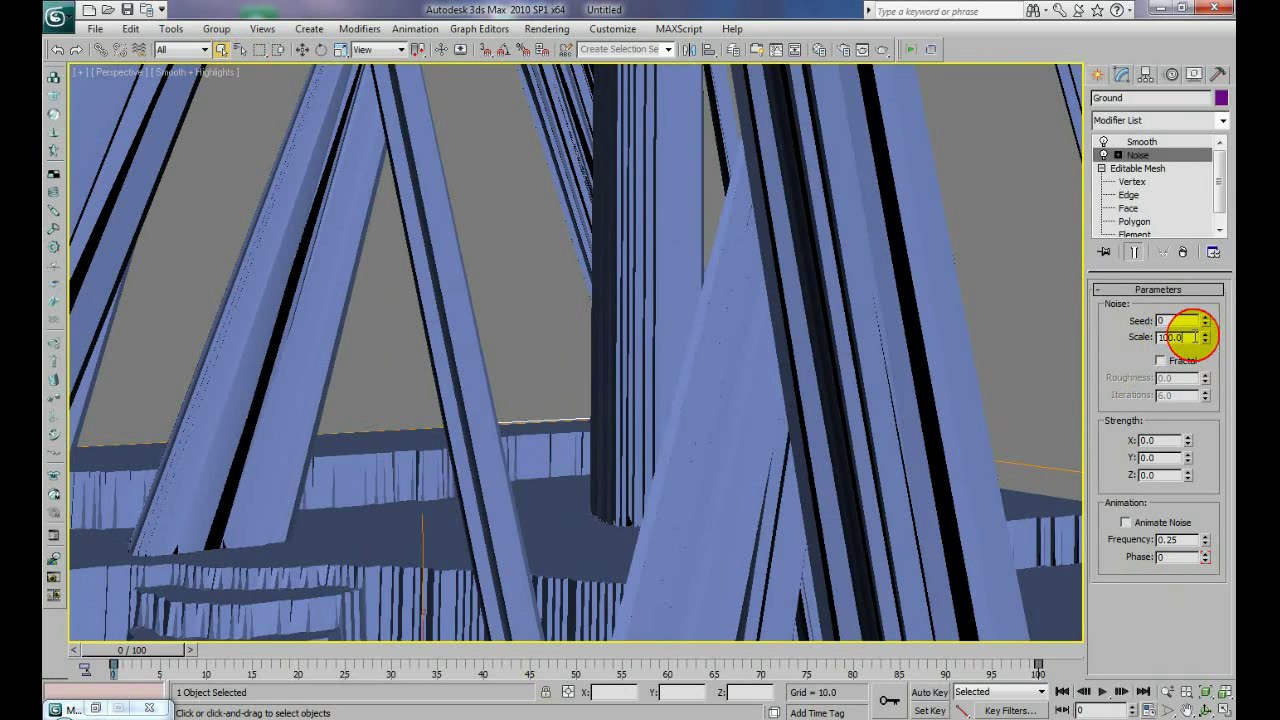
pyautogui.moveTo(1206, 336); pyautogui.dragTo(1206, 627)
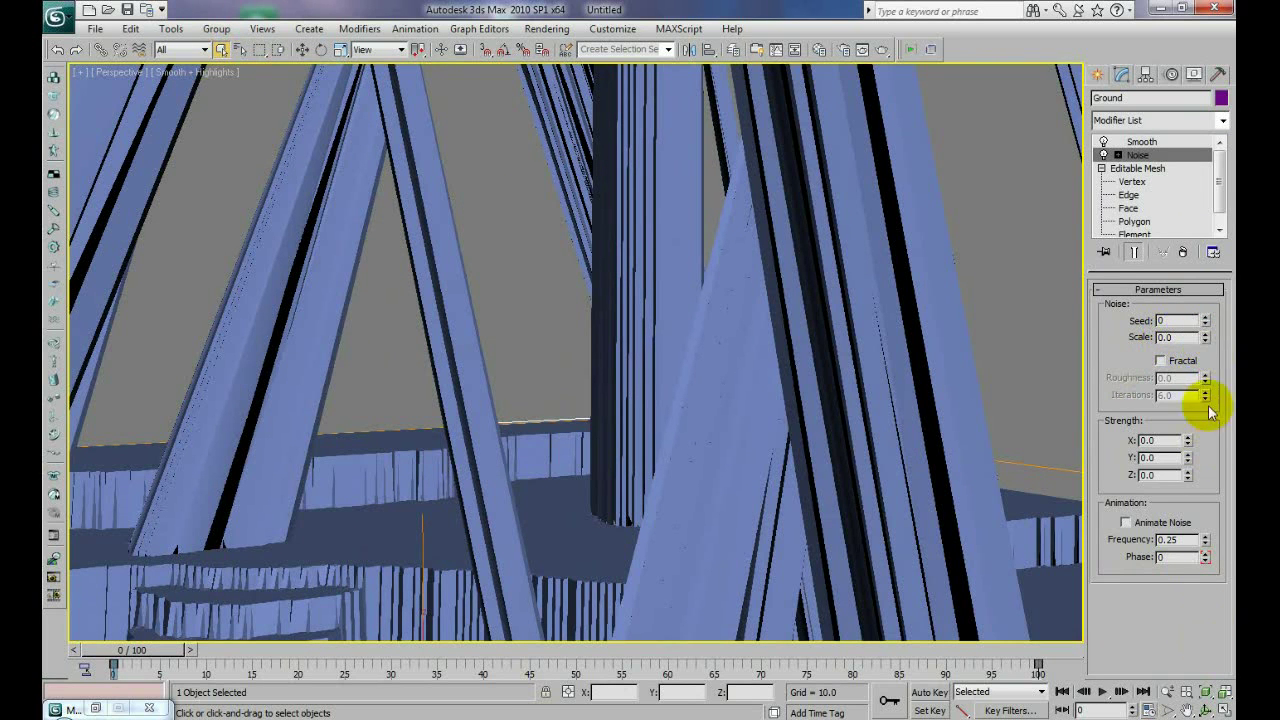
pyautogui.click(1205, 334)
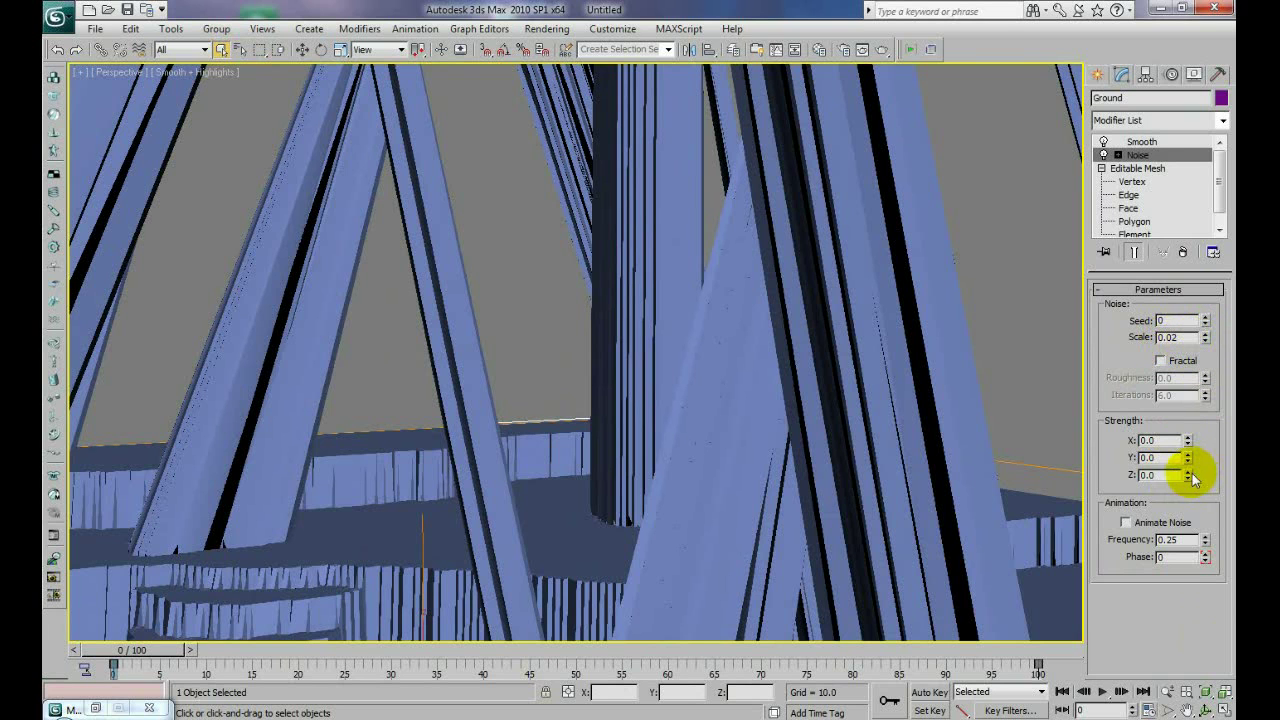
pyautogui.moveTo(1193, 474); pyautogui.dragTo(1194, 405)
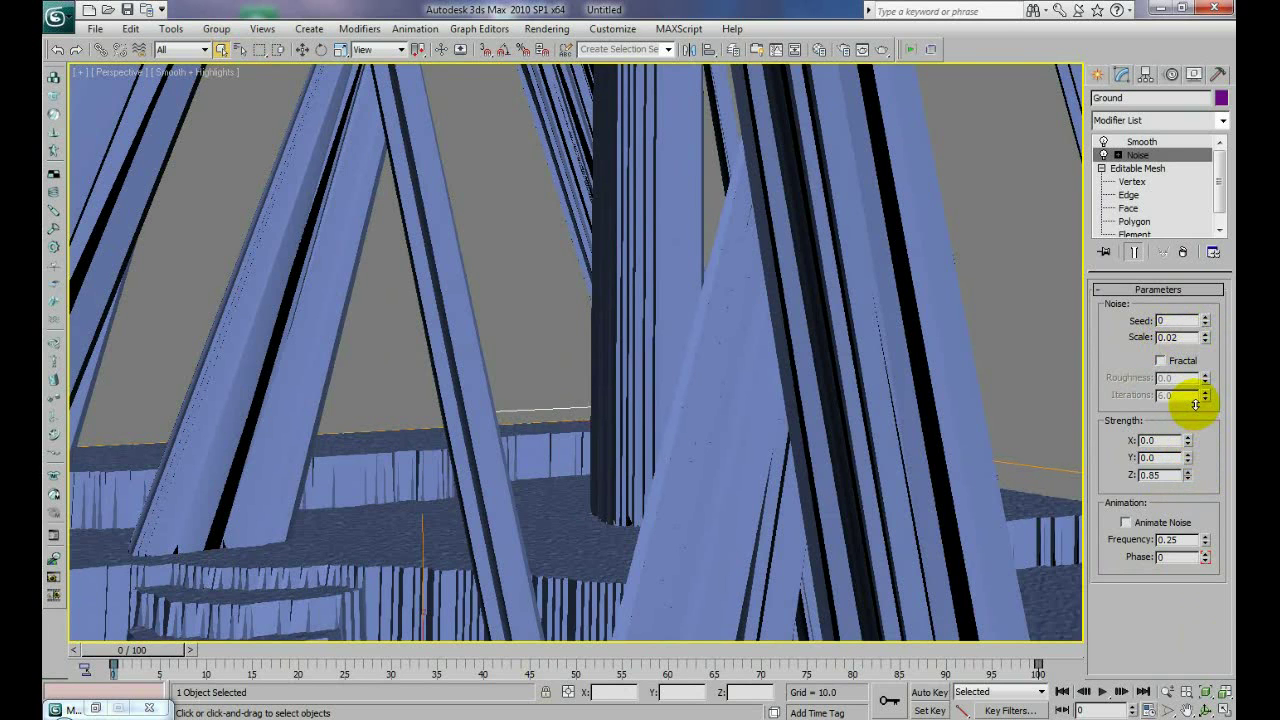
# - Raise the ground's noise Z strength to 1.45 and set its noise scale to 8.64
pyautogui.moveTo(1197, 394); pyautogui.dragTo(1211, 354)
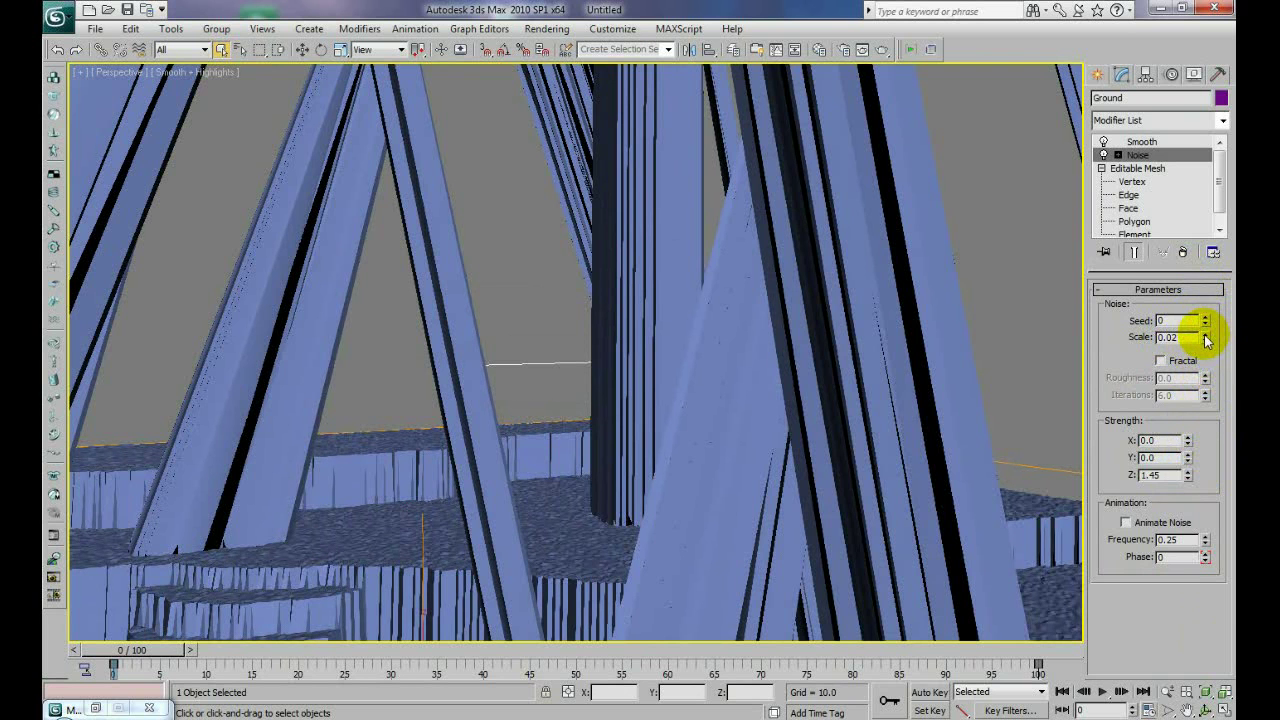
pyautogui.moveTo(1206, 340); pyautogui.dragTo(1208, 237)
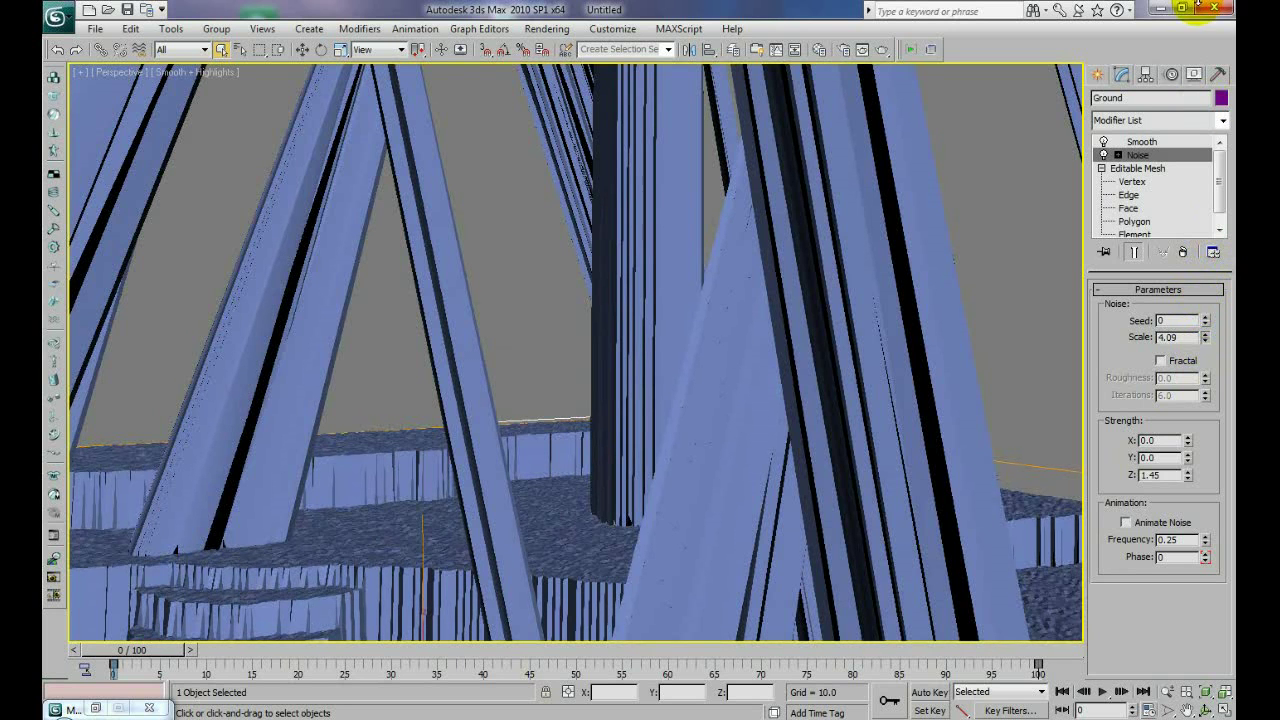
pyautogui.moveTo(1205, 340); pyautogui.dragTo(1198, 309)
pyautogui.moveTo(1198, 333); pyautogui.dragTo(1198, 359)
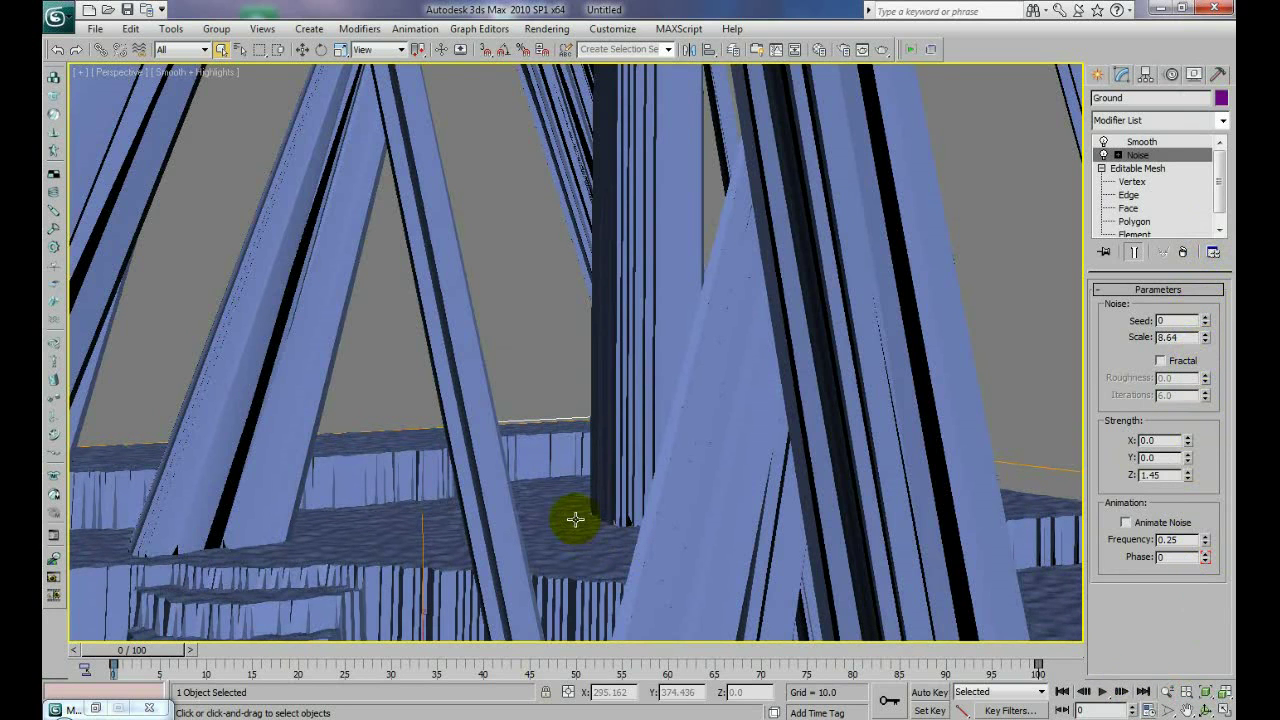
# - Turn on Auto Smooth in the Ground object's Smooth modifier
pyautogui.click(1166, 691)
pyautogui.moveTo(588, 417); pyautogui.dragTo(617, 417)
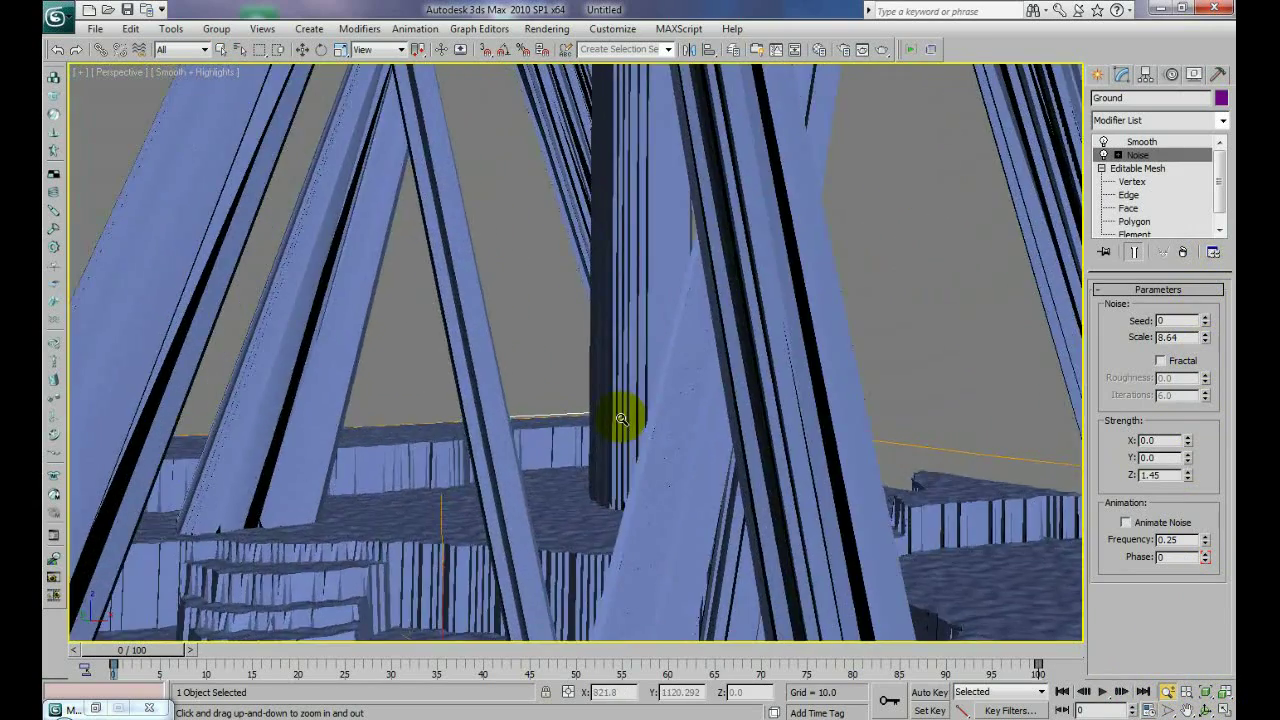
pyautogui.click(1188, 709)
pyautogui.moveTo(800, 500); pyautogui.dragTo(826, 421)
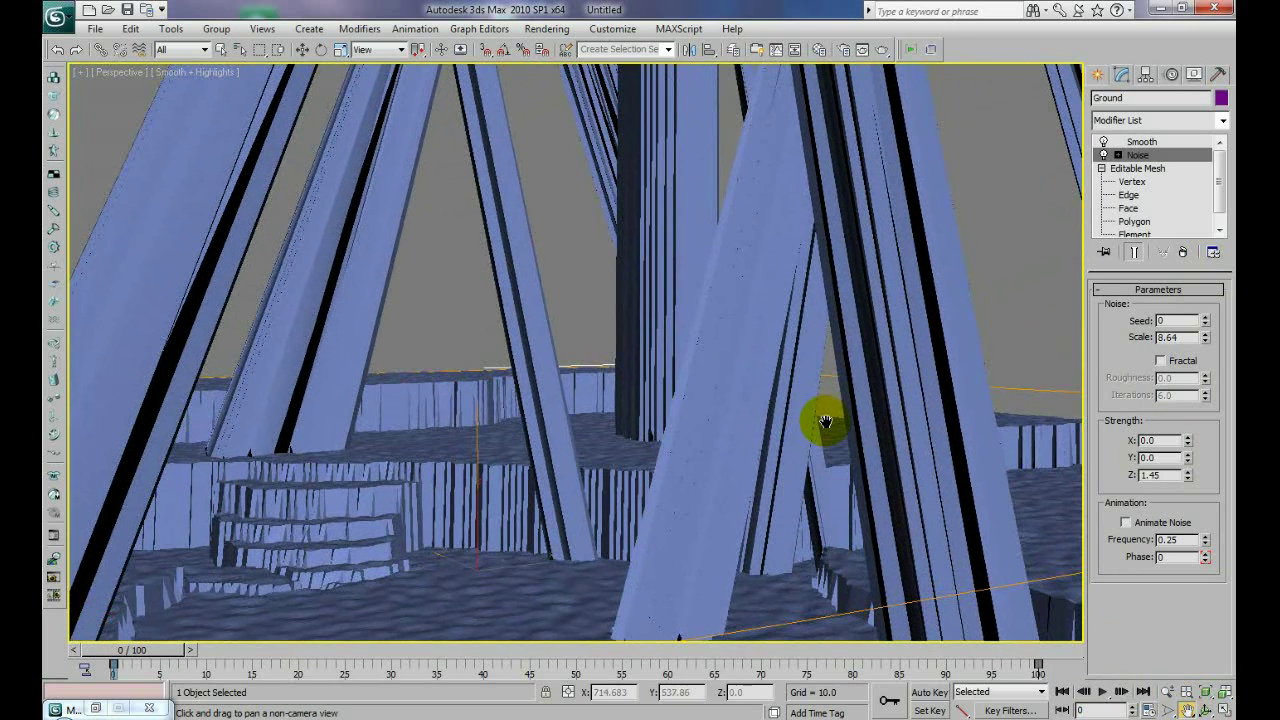
pyautogui.click(1145, 142)
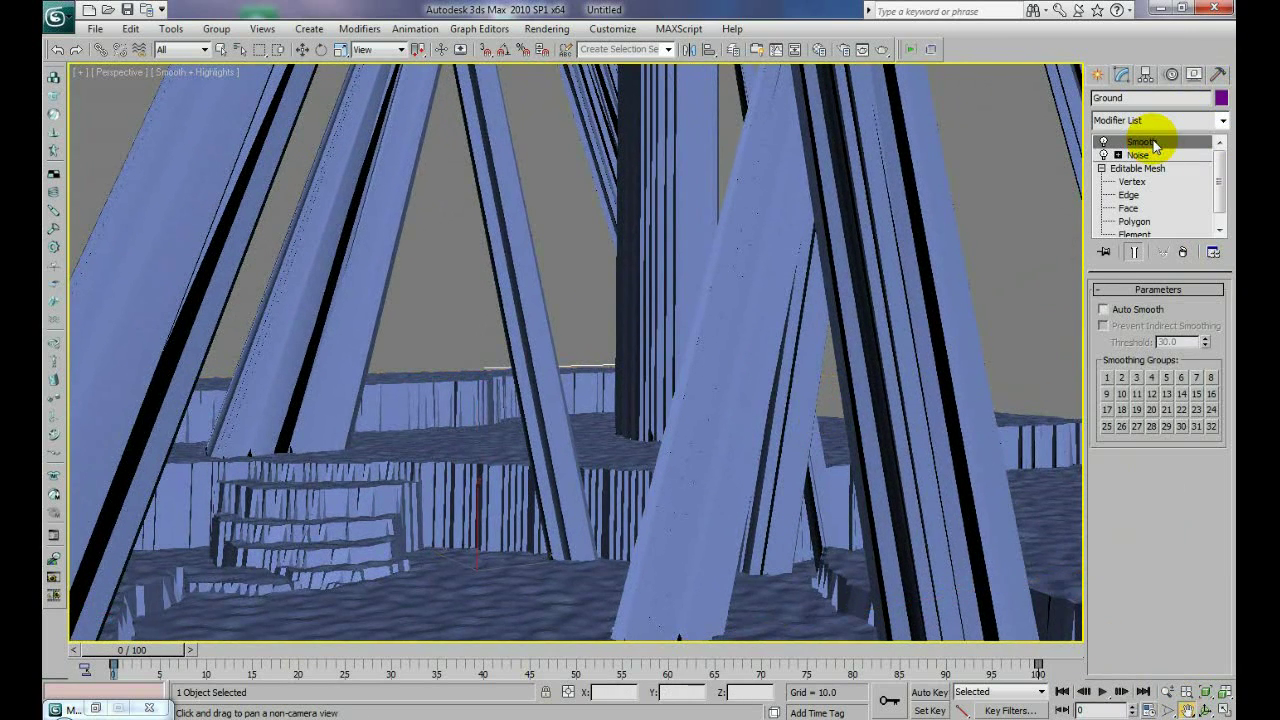
pyautogui.click(1133, 314)
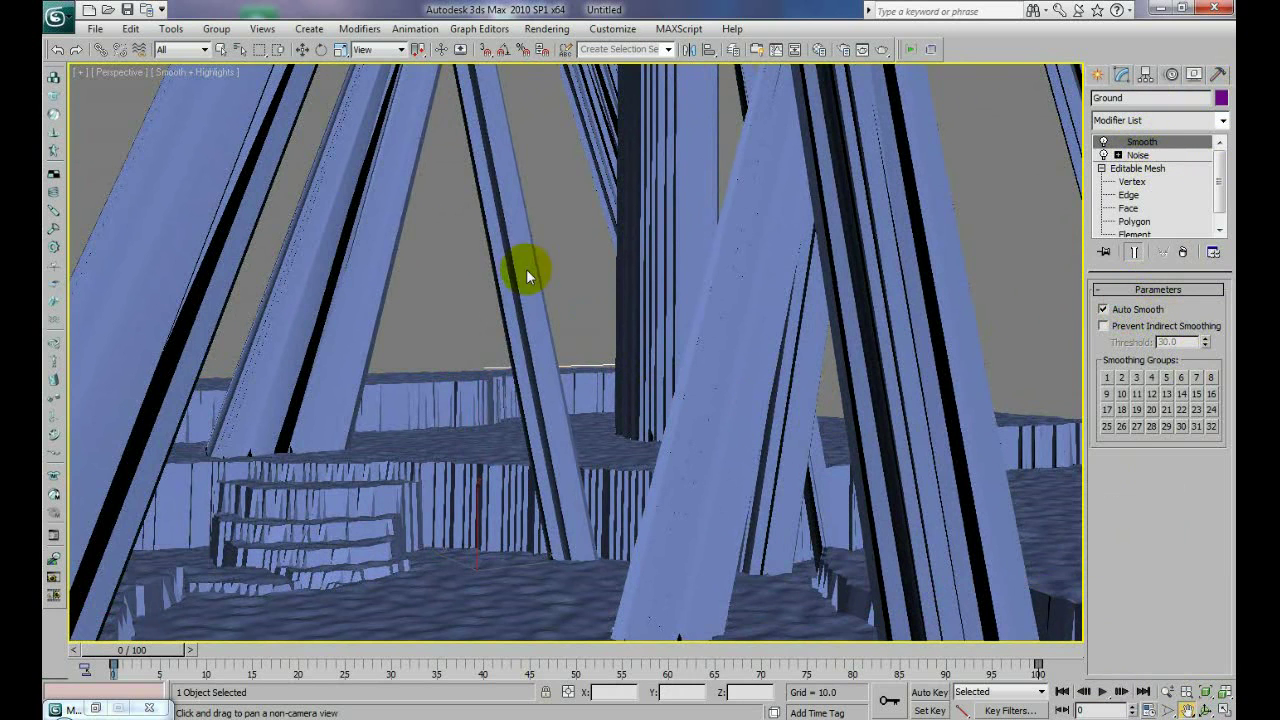
# - Select the Crystals object, check its Smooth settings, and test-render the perspective view
pyautogui.click(221, 49)
pyautogui.click(500, 148)
pyautogui.click(1157, 143)
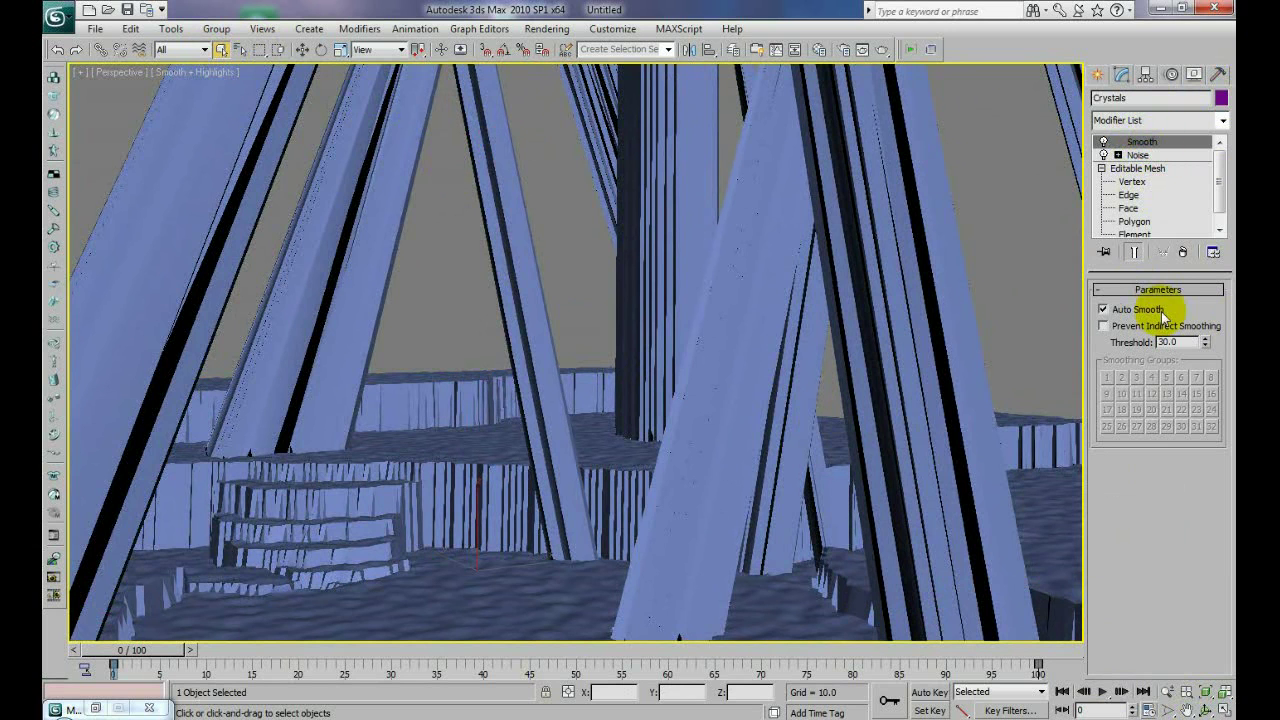
pyautogui.click(884, 55)
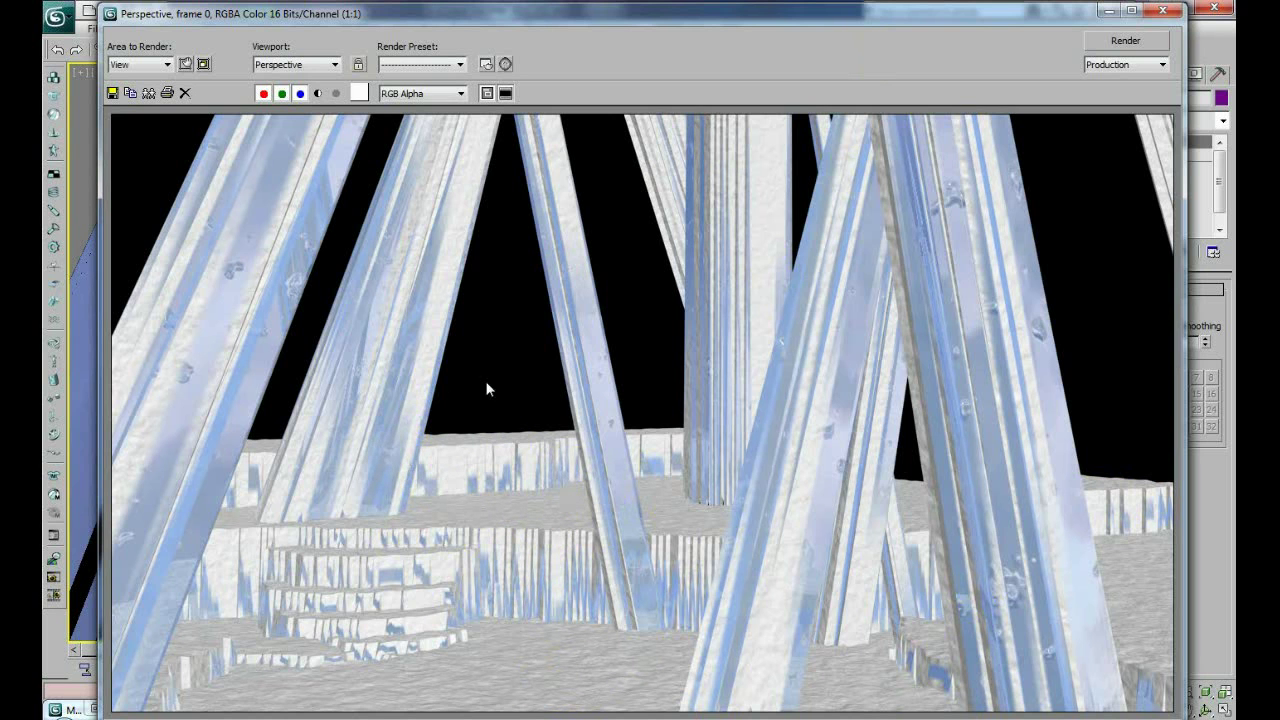
pyautogui.click(1163, 11)
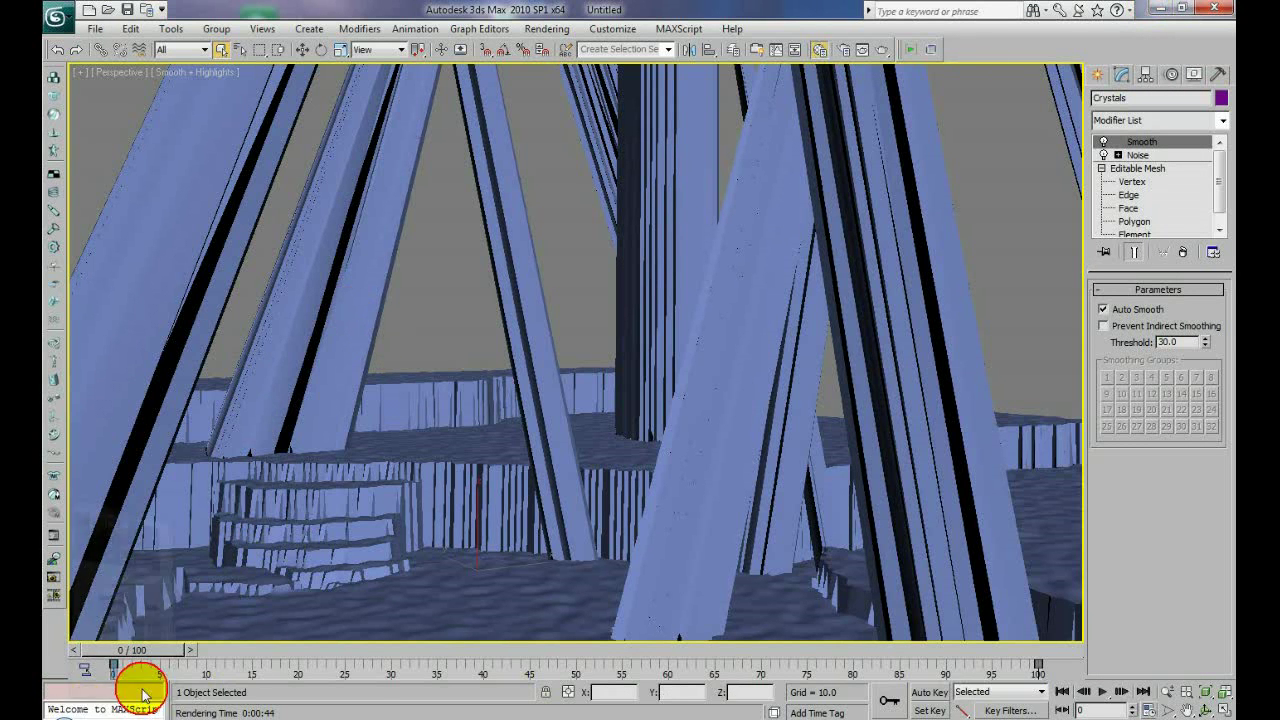
# - Brighten Color #1 of the Ice material's diffuse Noise map to RGB 96, 140, 195
pyautogui.click(95, 708)
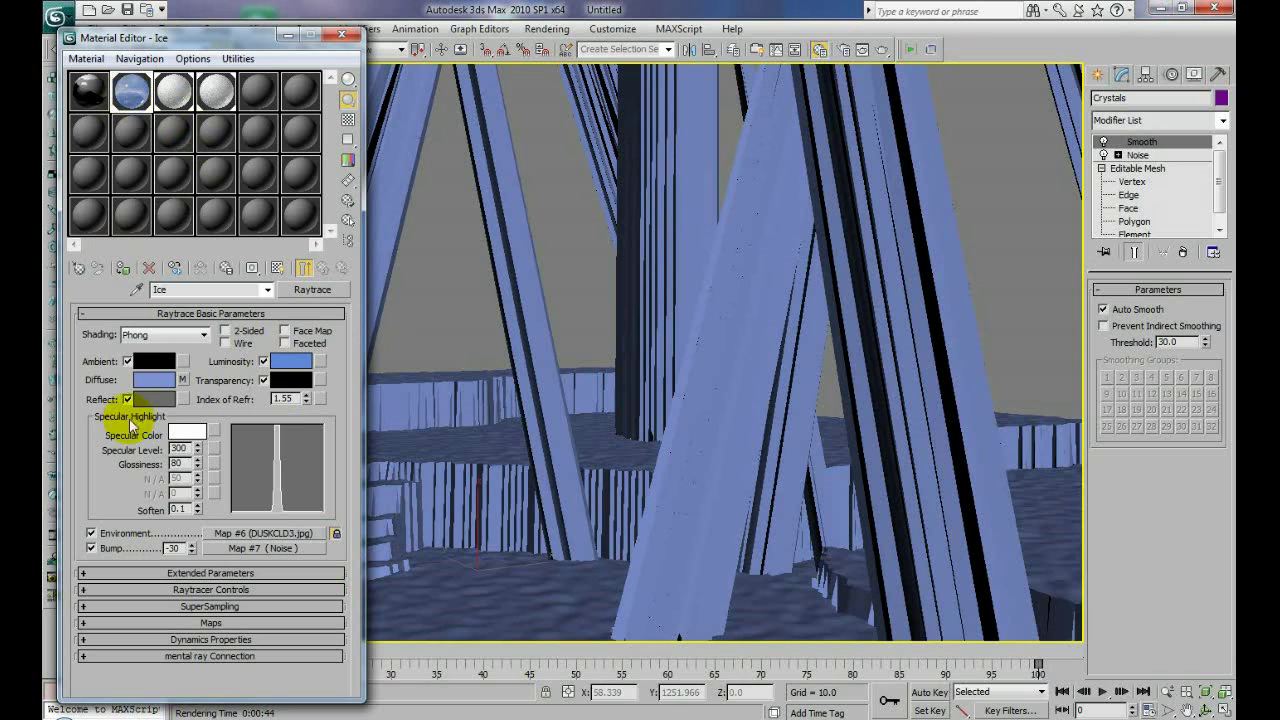
pyautogui.click(182, 380)
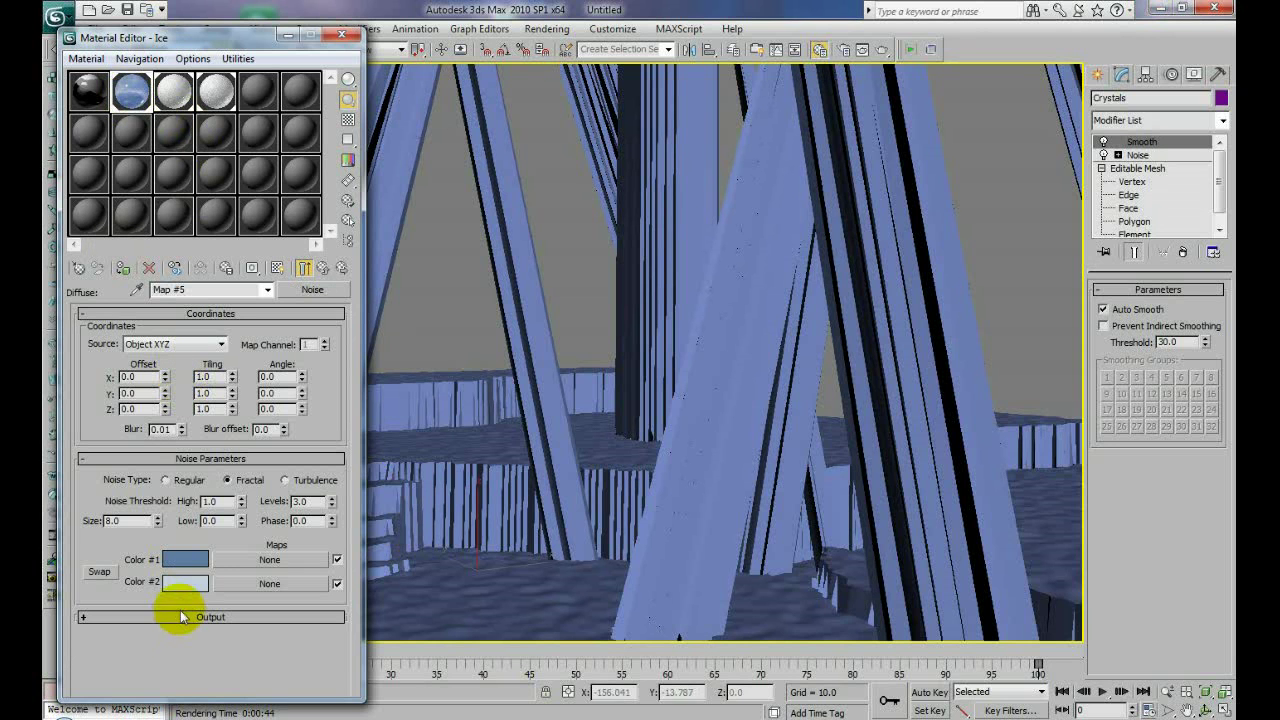
pyautogui.click(186, 560)
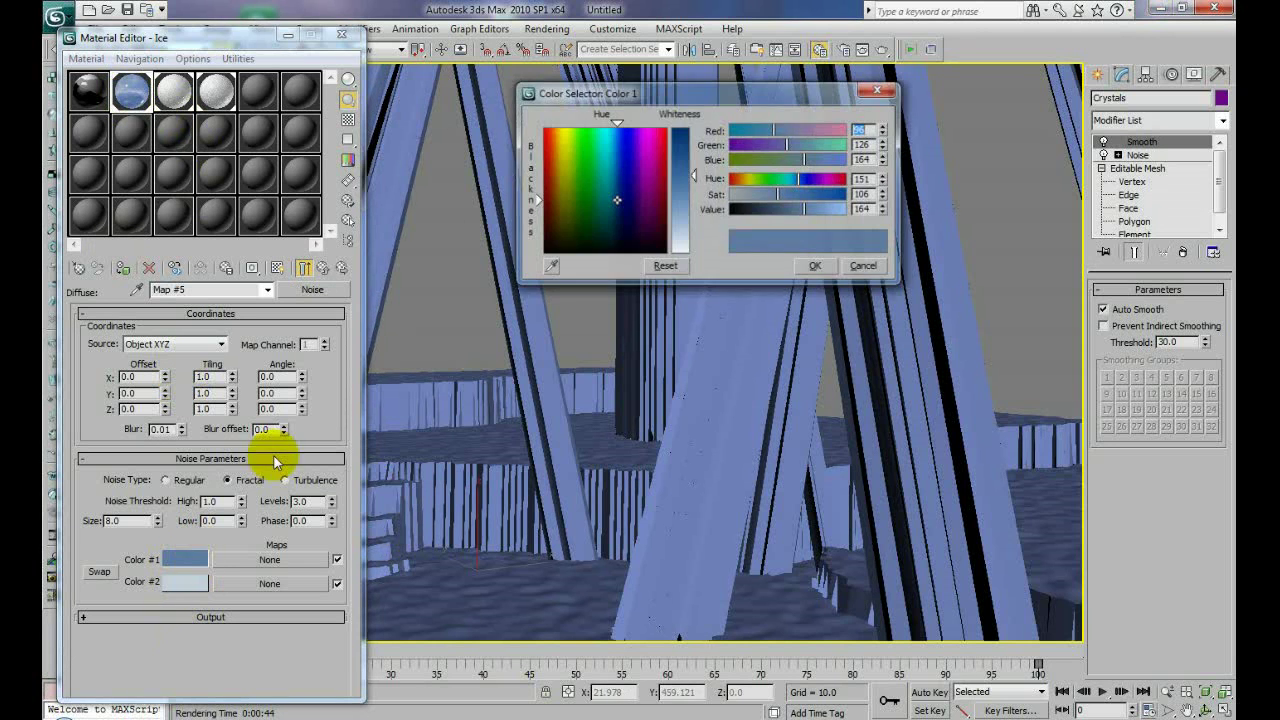
pyautogui.moveTo(535, 200); pyautogui.dragTo(535, 170)
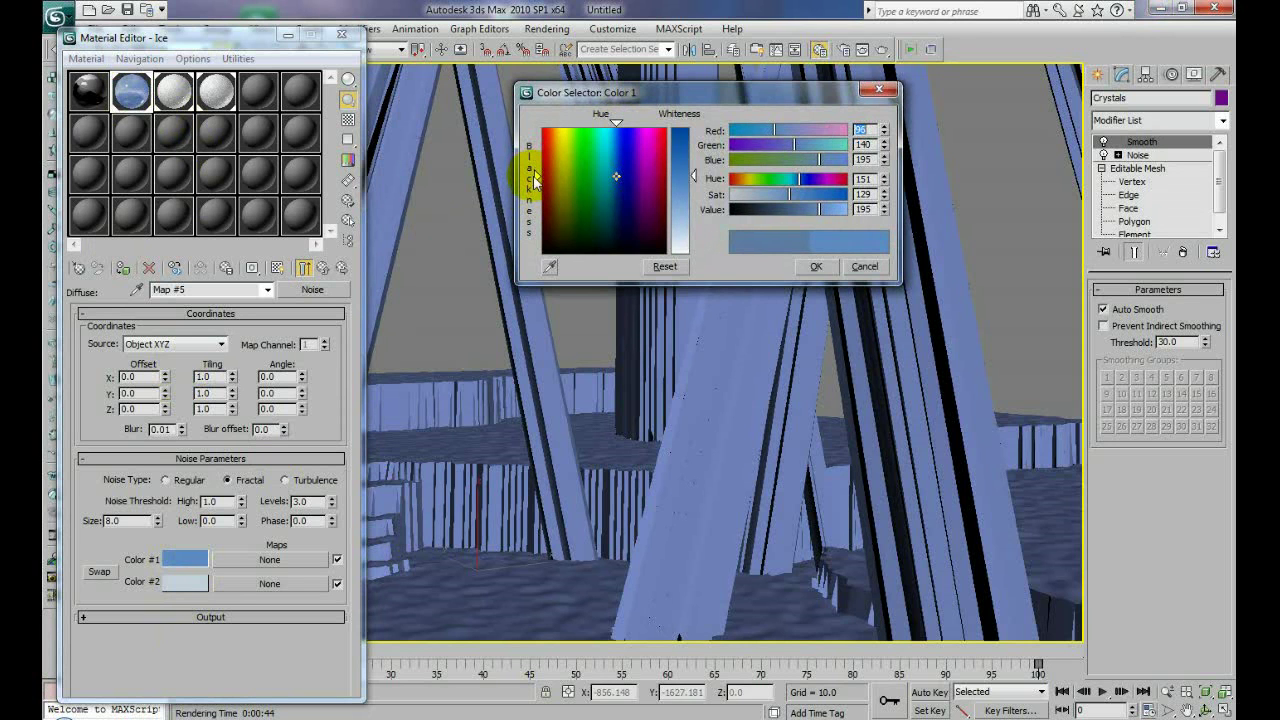
# - Set Color #2 of the Ice material's diffuse Noise map to RGB 211, 220, 230 and minimize the Material Editor
pyautogui.click(176, 582)
pyautogui.moveTo(688, 252)
pyautogui.mouseDown()
pyautogui.moveTo(680, 232)
pyautogui.moveTo(691, 234)
pyautogui.mouseUp()
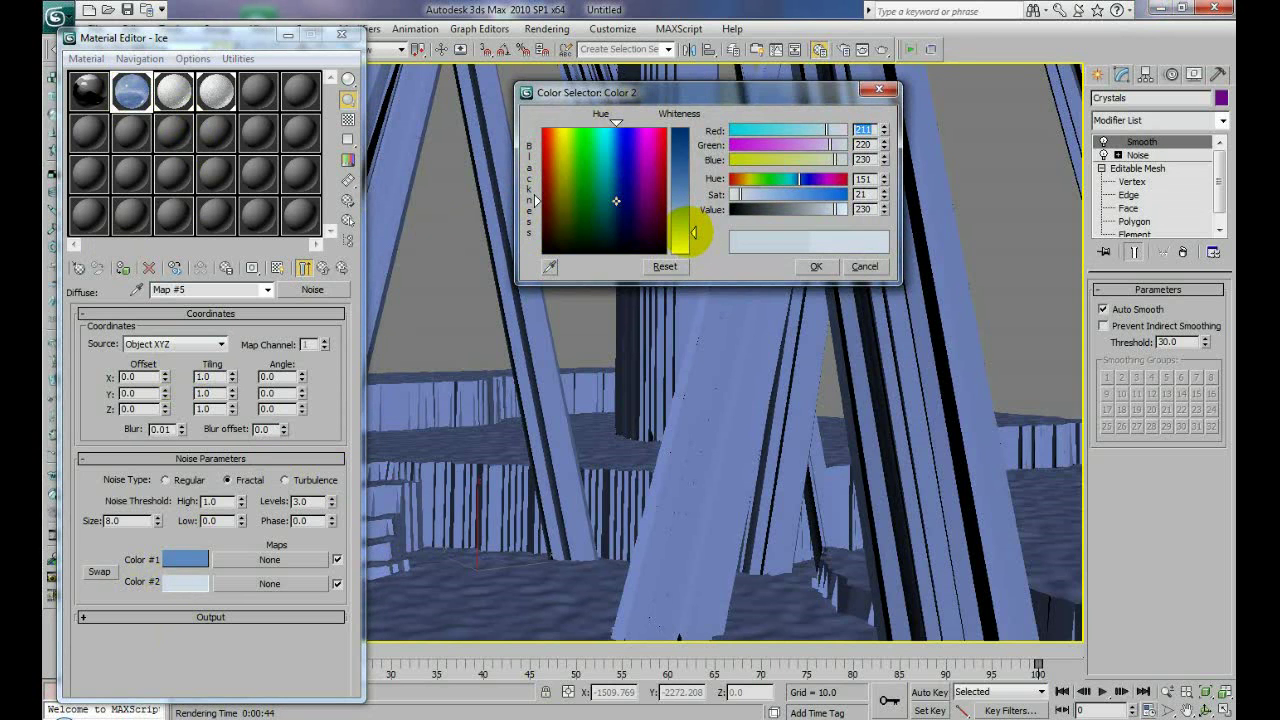
pyautogui.click(816, 267)
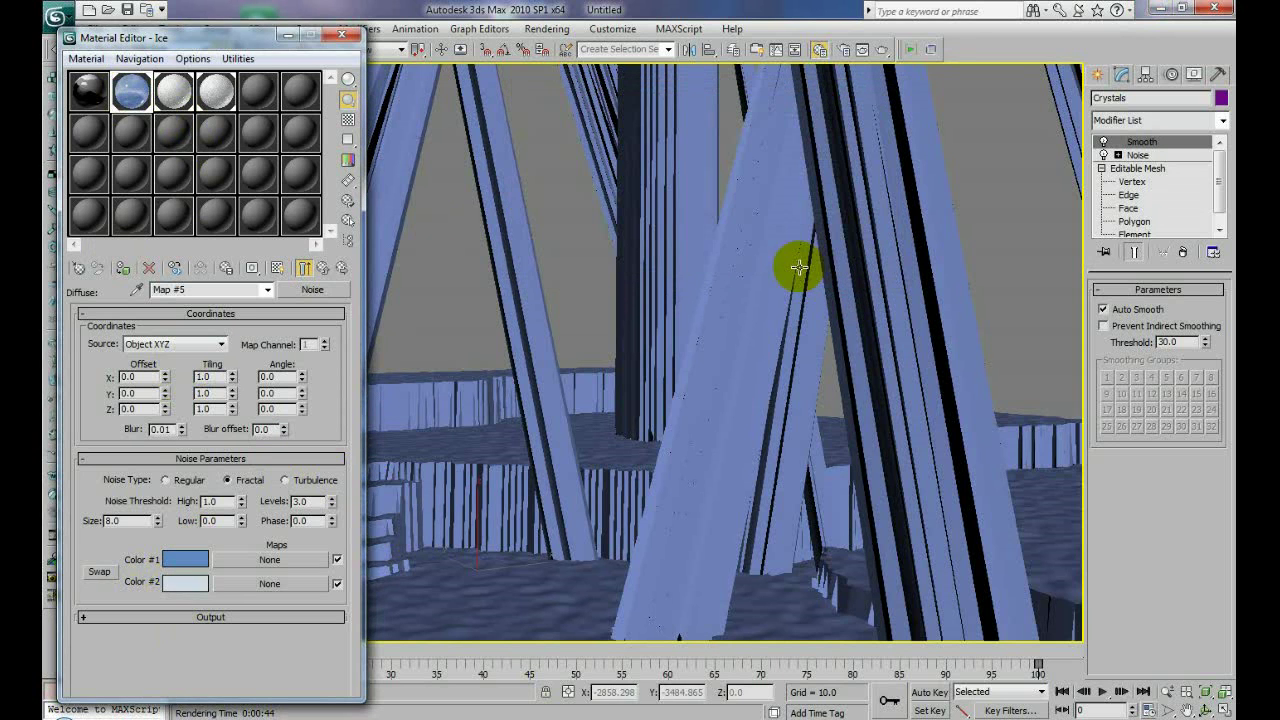
pyautogui.click(286, 38)
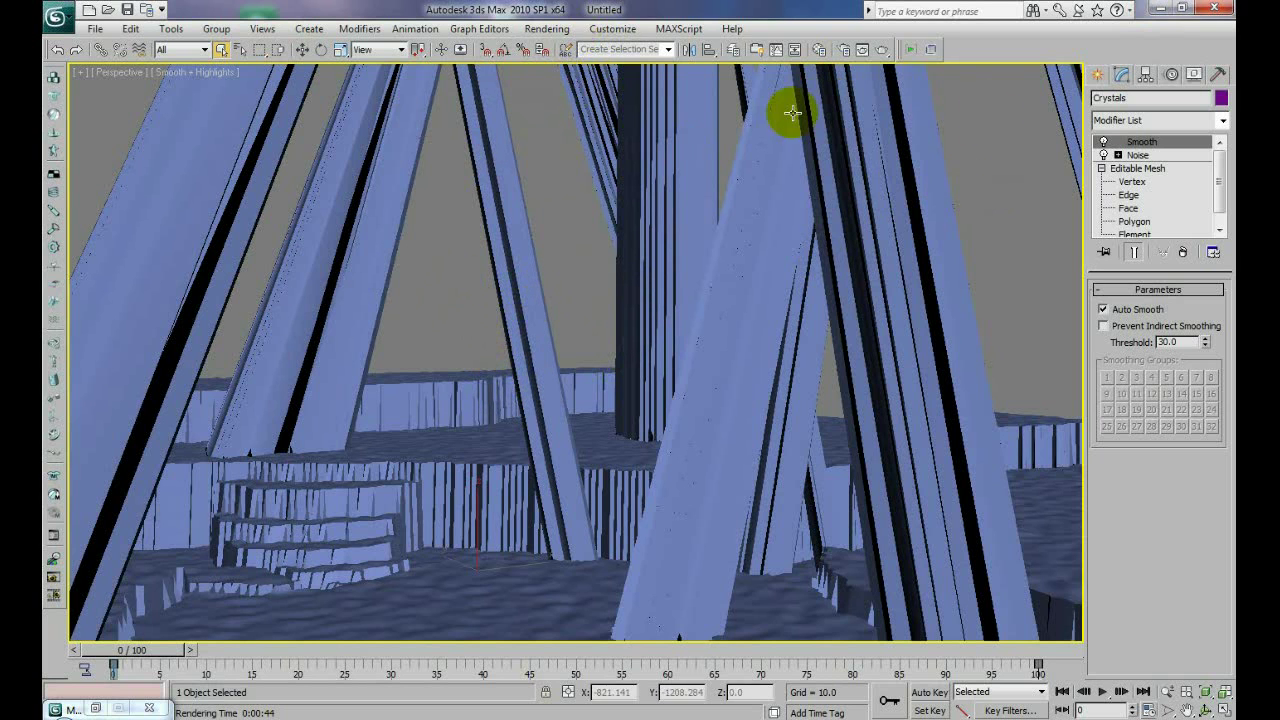
# - Start a standard Omni light with shadows enabled and a shadow density of 0.5
pyautogui.click(1097, 75)
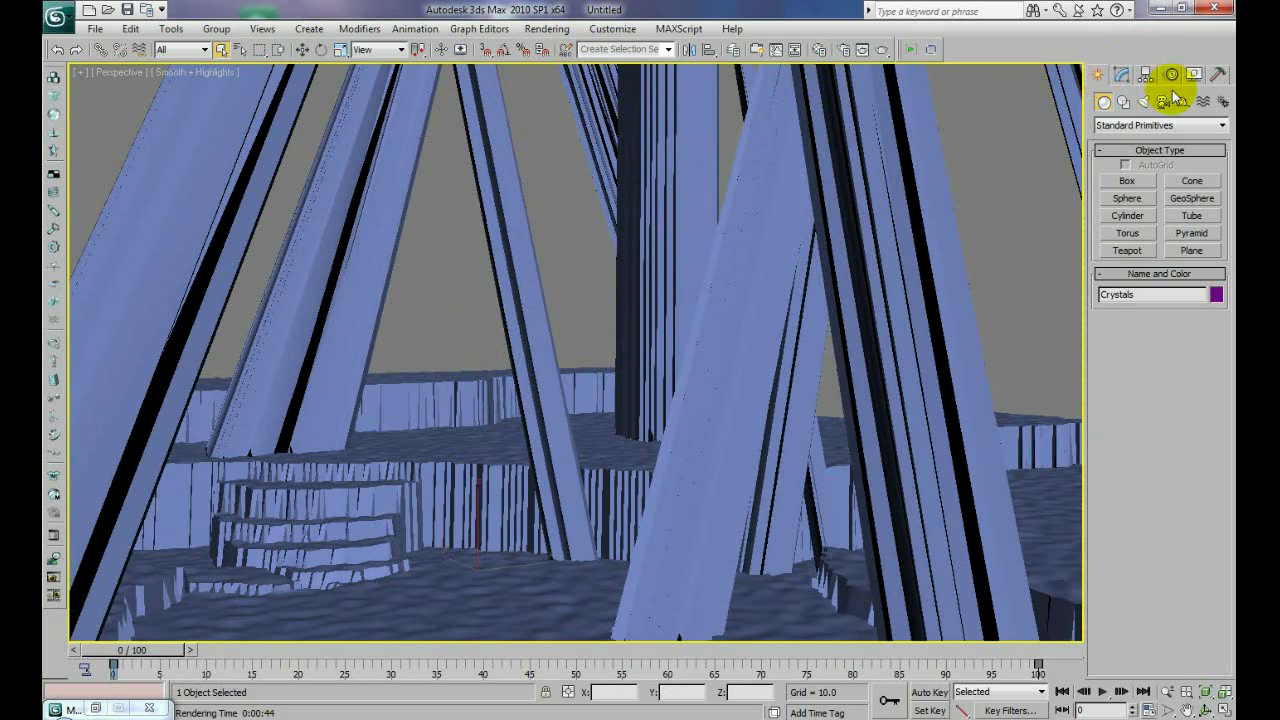
pyautogui.click(1143, 104)
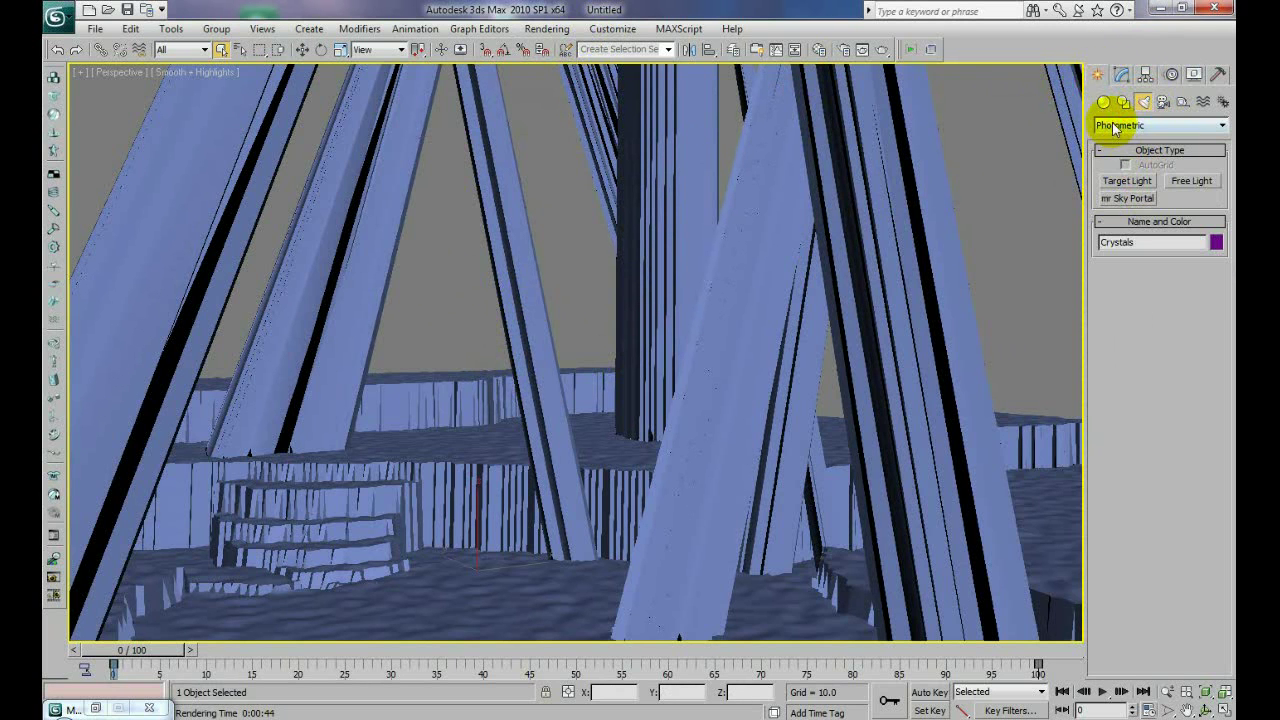
pyautogui.click(1120, 126)
pyautogui.click(1120, 138)
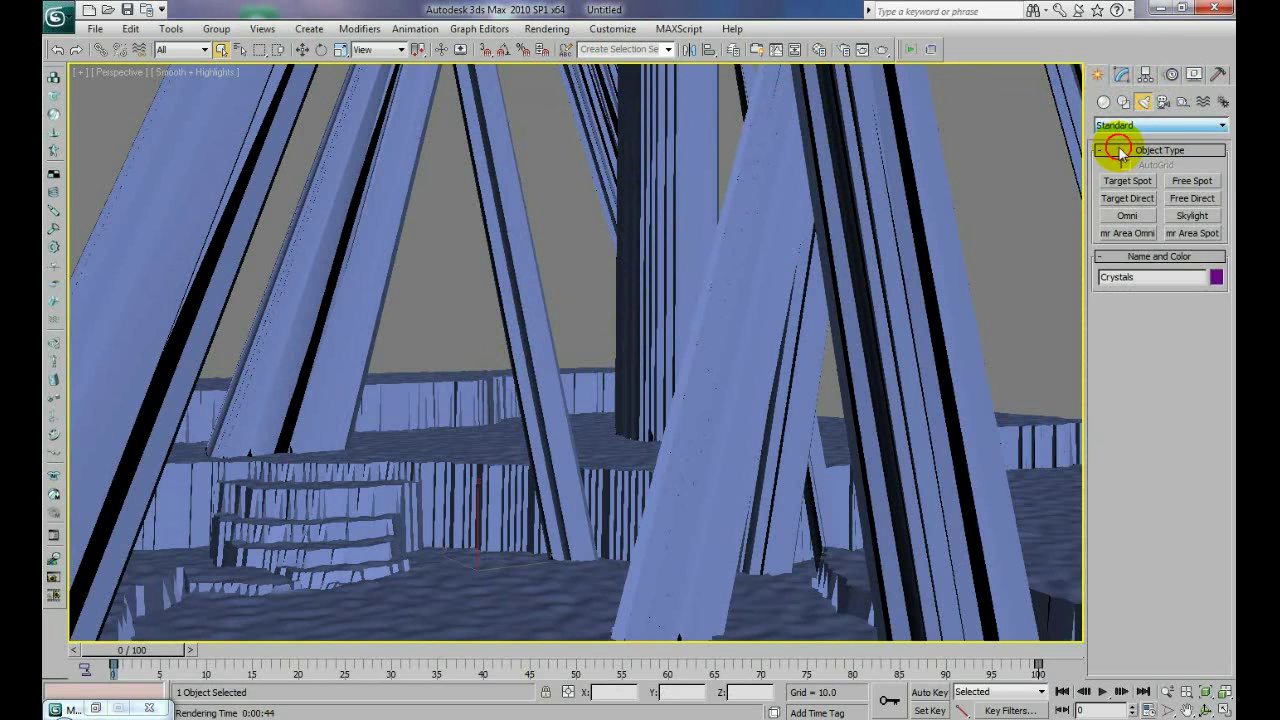
pyautogui.click(1127, 216)
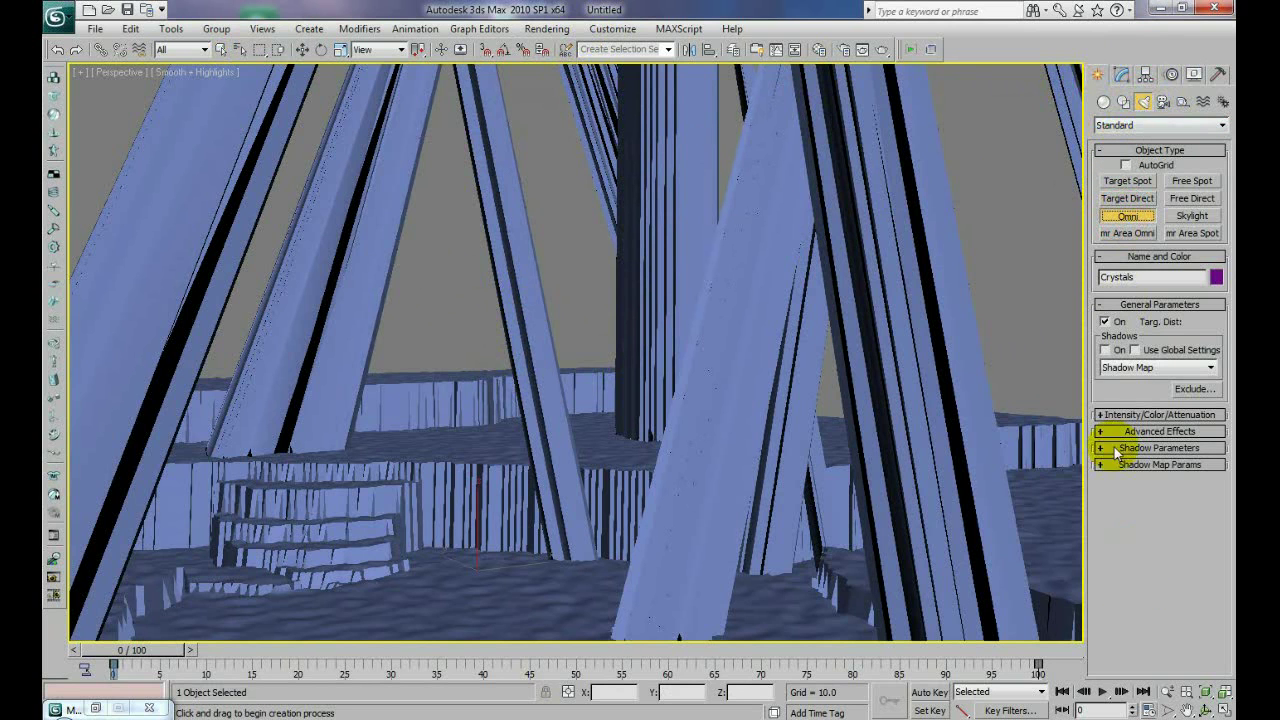
pyautogui.click(1103, 414)
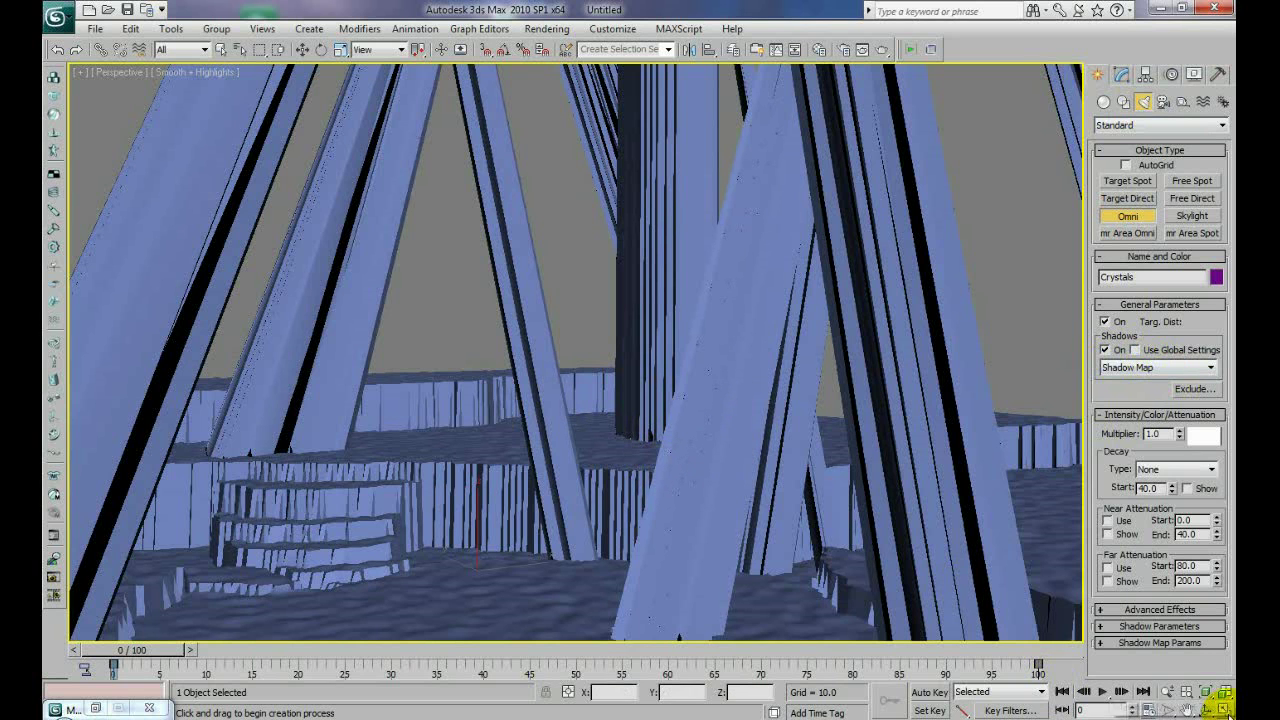
pyautogui.click(1107, 630)
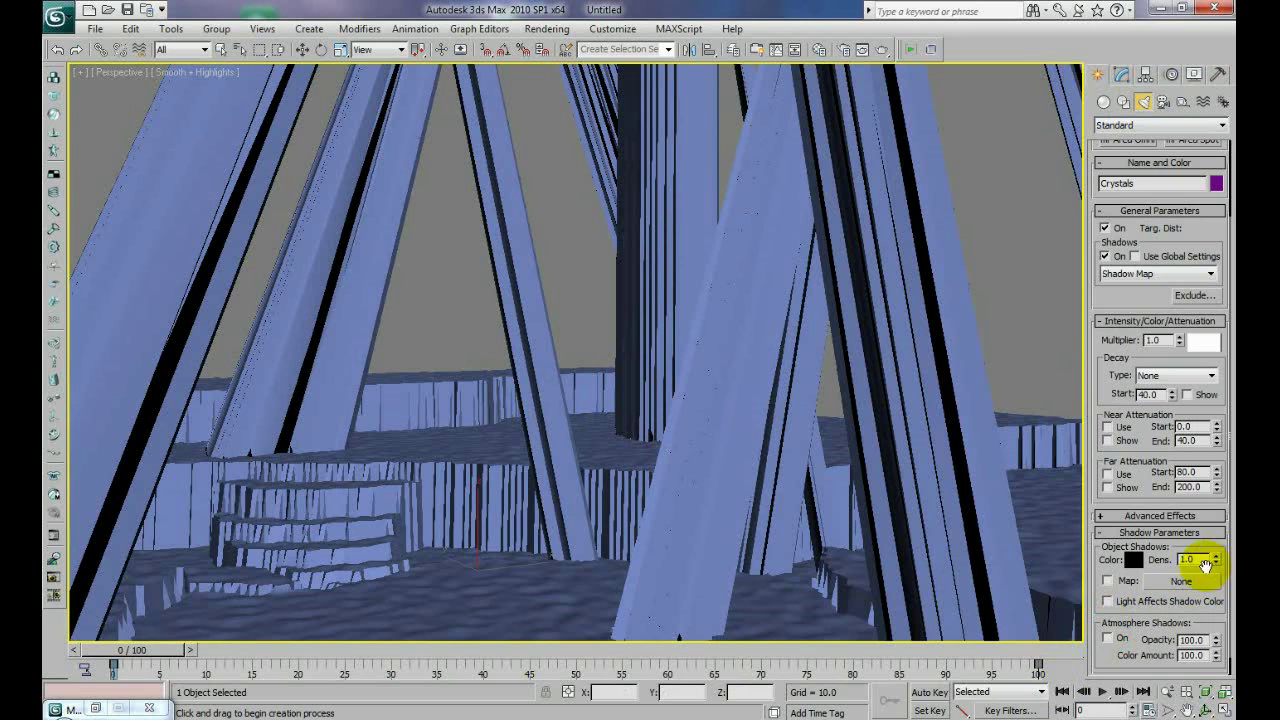
pyautogui.click(1188, 559)
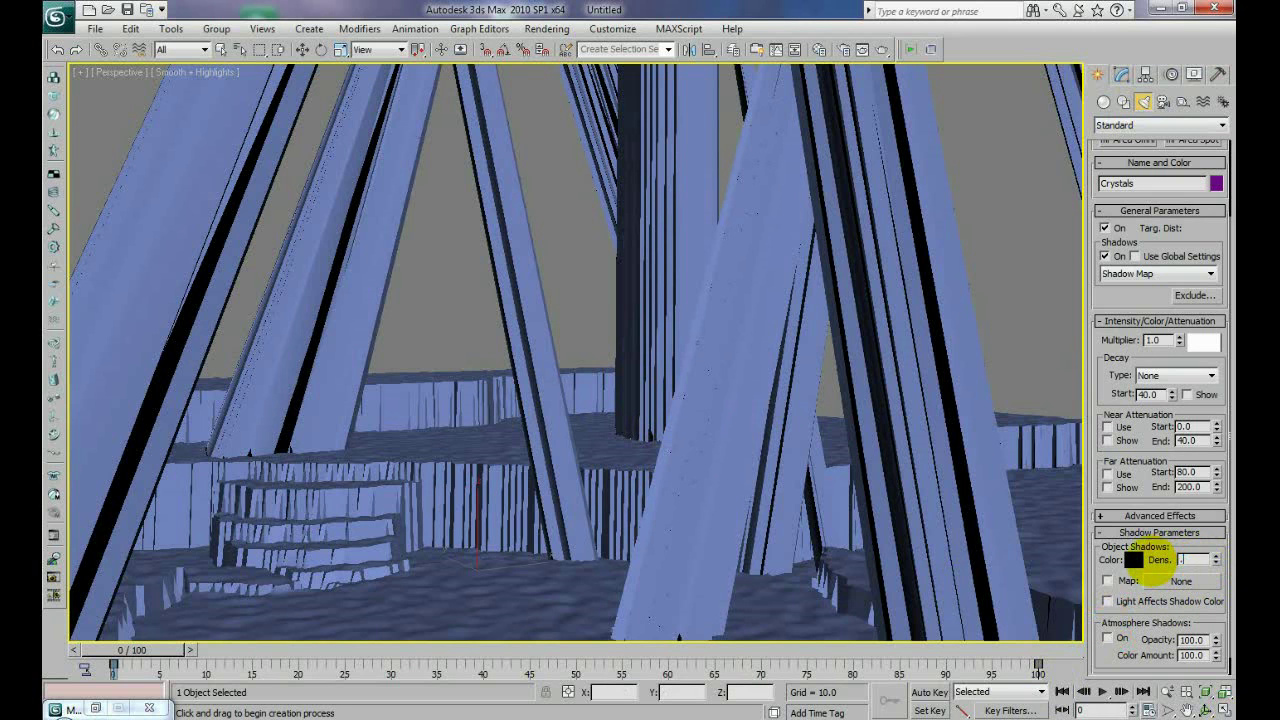
pyautogui.click(1195, 559)
# - Switch to the four-view layout and place the Omni light near the centre of the ground in the top view
pyautogui.click(1221, 710)
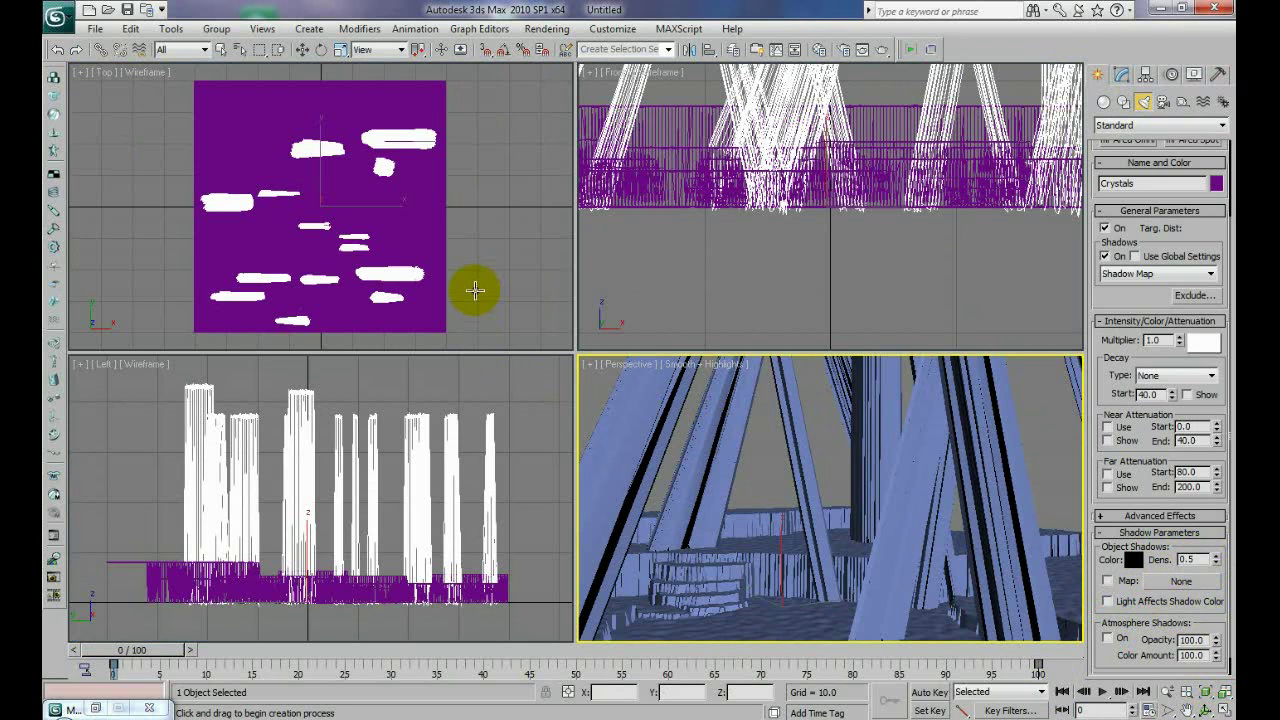
pyautogui.moveTo(286, 200); pyautogui.dragTo(314, 202)
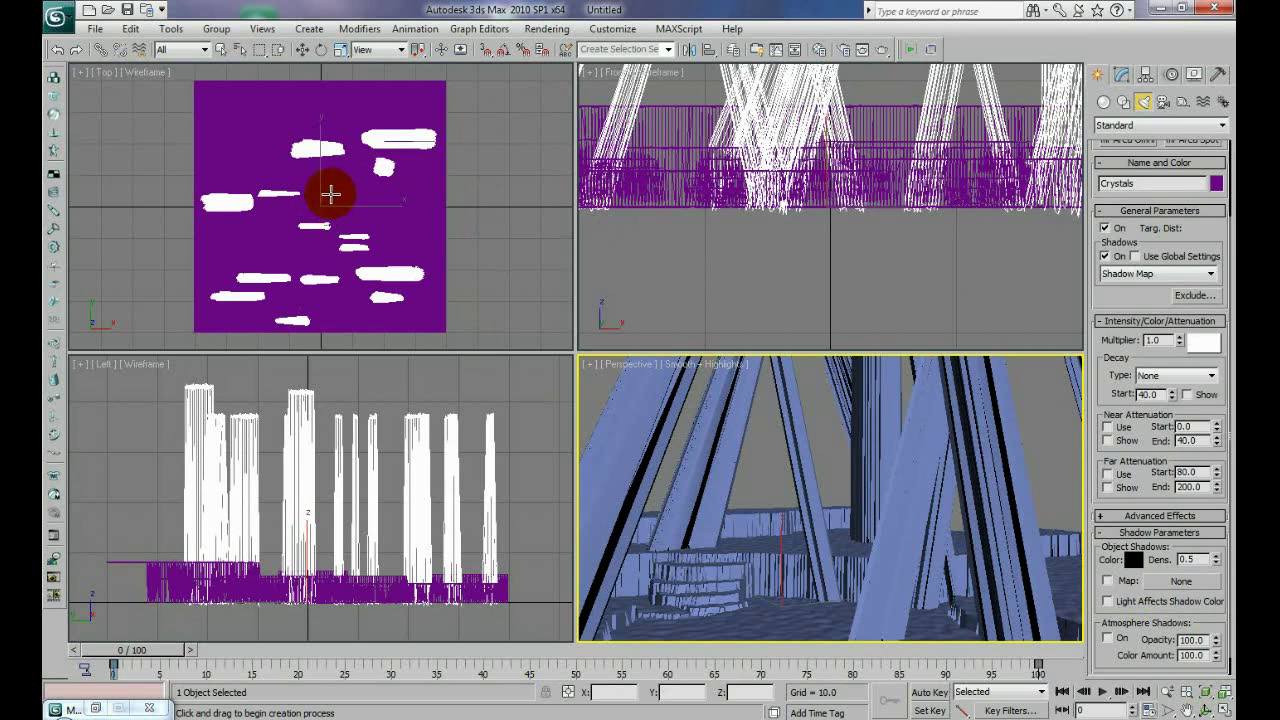
pyautogui.click(325, 203)
pyautogui.moveTo(325, 203); pyautogui.dragTo(319, 206)
# - Raise the Omni light well above the crystals, to a Z height of about 718
pyautogui.click(302, 49)
pyautogui.rightClick(371, 386)
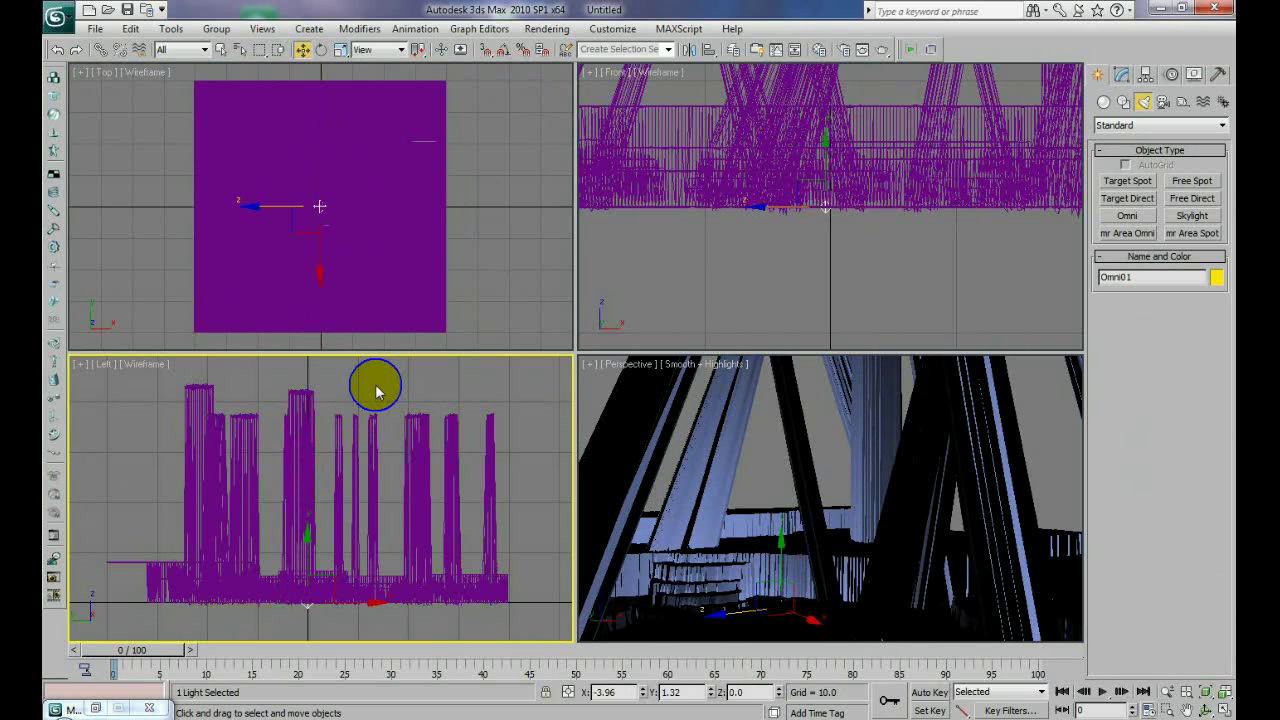
pyautogui.moveTo(306, 540); pyautogui.dragTo(313, 354)
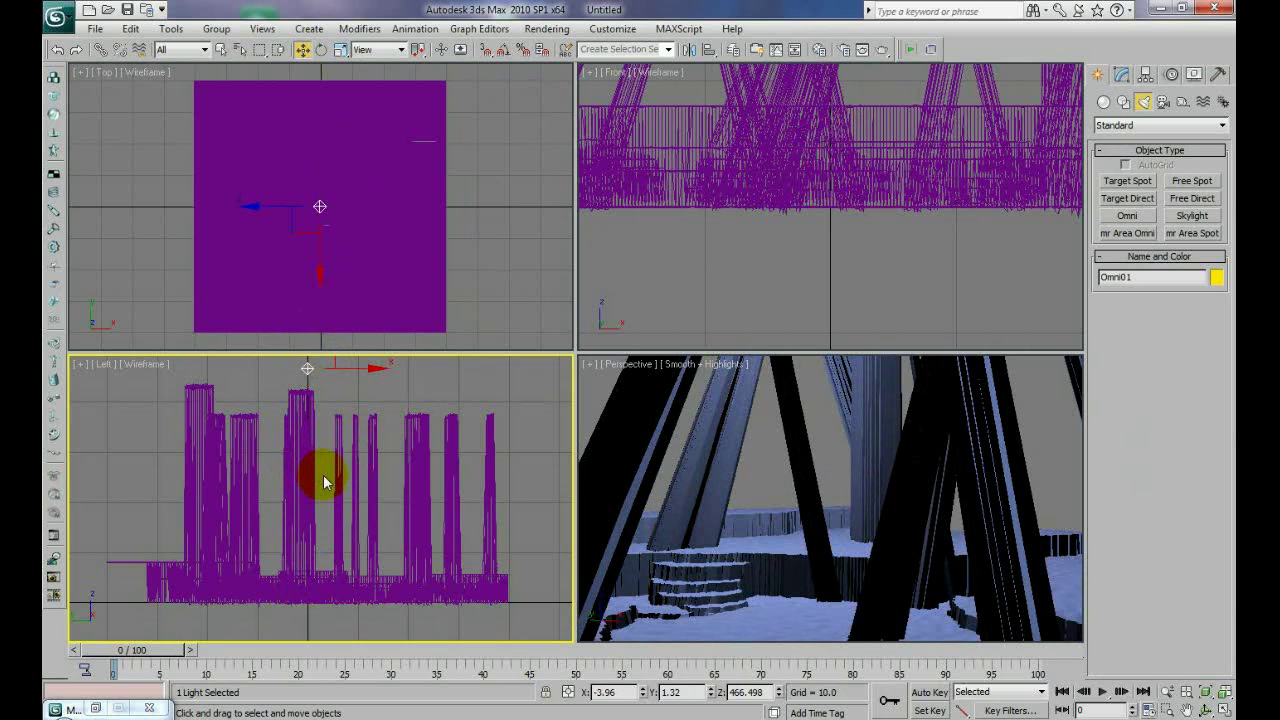
pyautogui.rightClick(327, 424)
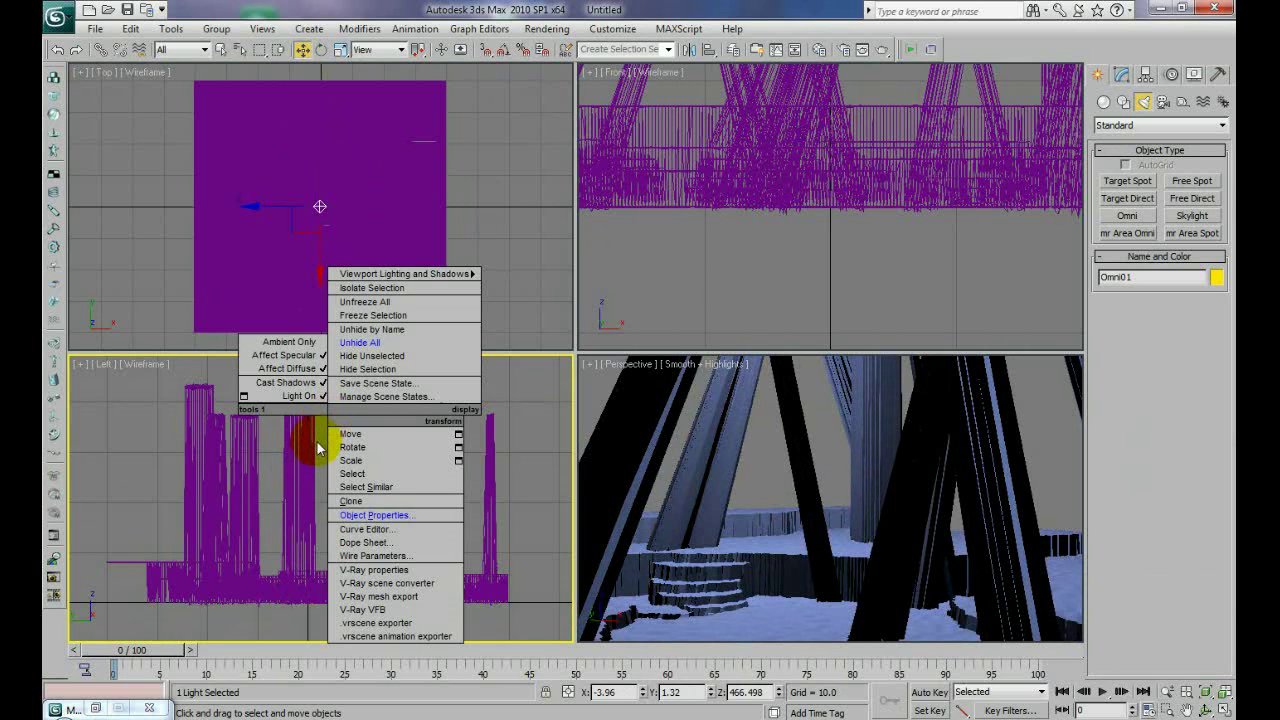
pyautogui.click(319, 434)
pyautogui.scroll(-3, 318, 436)
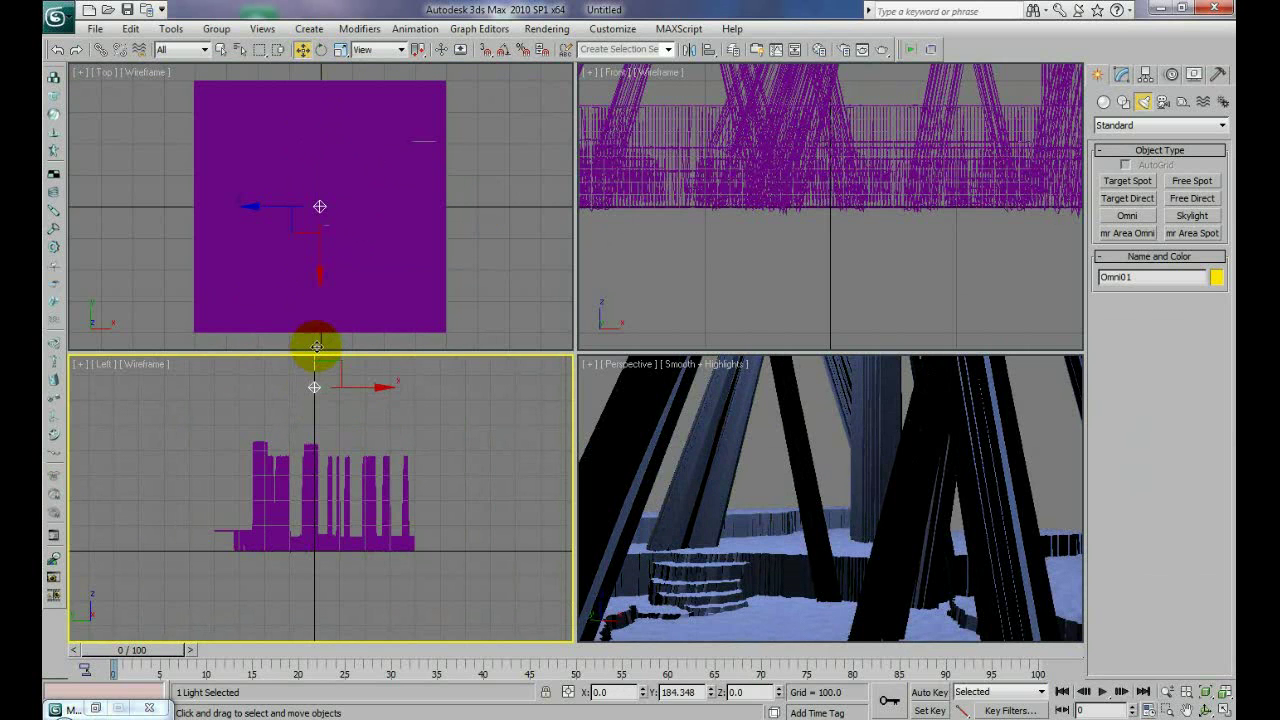
pyautogui.rightClick(351, 399)
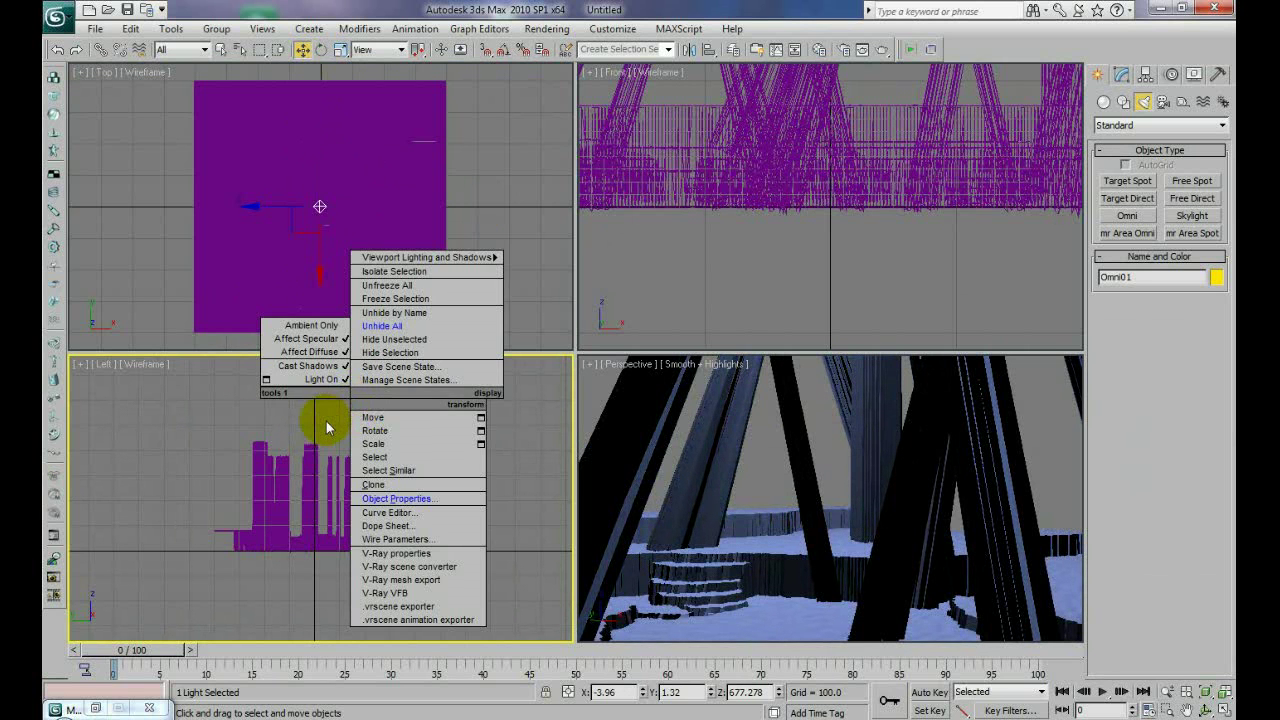
pyautogui.click(325, 428)
pyautogui.scroll(-2, 324, 422)
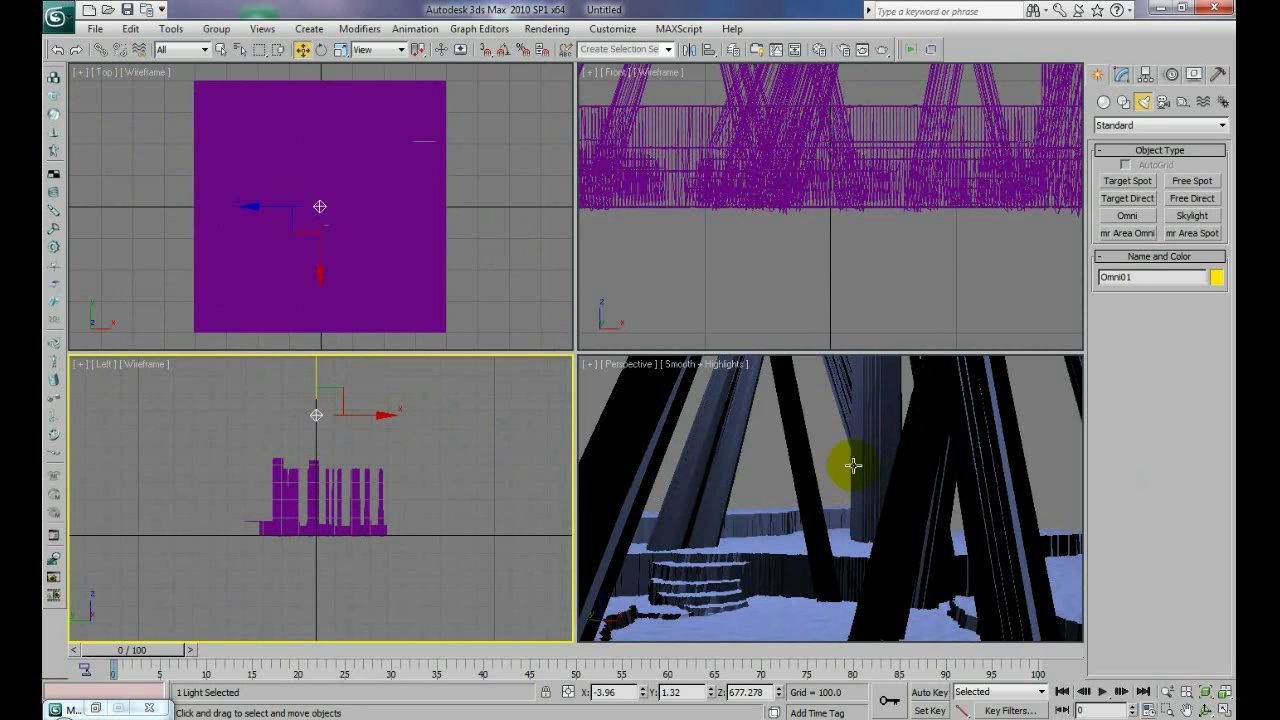
pyautogui.moveTo(314, 374)
pyautogui.mouseDown()
pyautogui.moveTo(314, 363)
pyautogui.moveTo(316, 399)
pyautogui.moveTo(314, 367)
pyautogui.mouseUp()
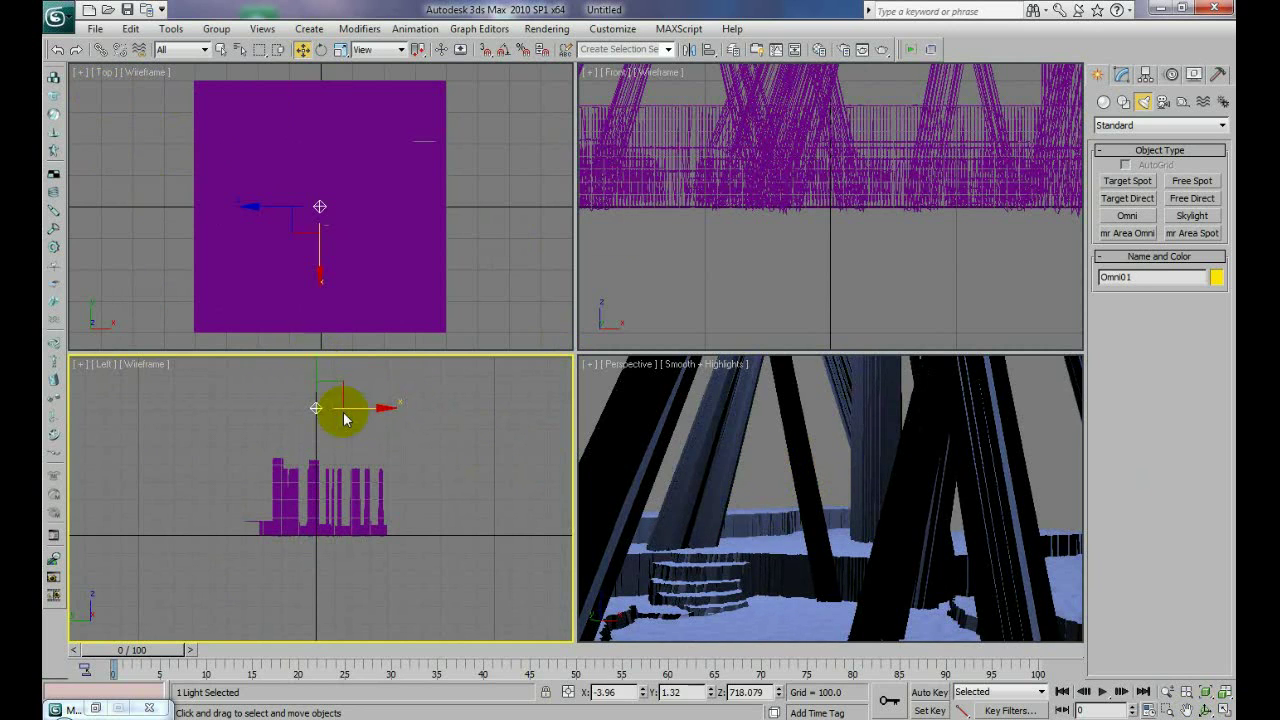
# - Move the Omni light in front of the ground plane in the top view, to about X -51, Y -728
pyautogui.moveTo(365, 409); pyautogui.dragTo(374, 410)
pyautogui.rightClick(374, 284)
pyautogui.moveTo(374, 284); pyautogui.dragTo(340, 232)
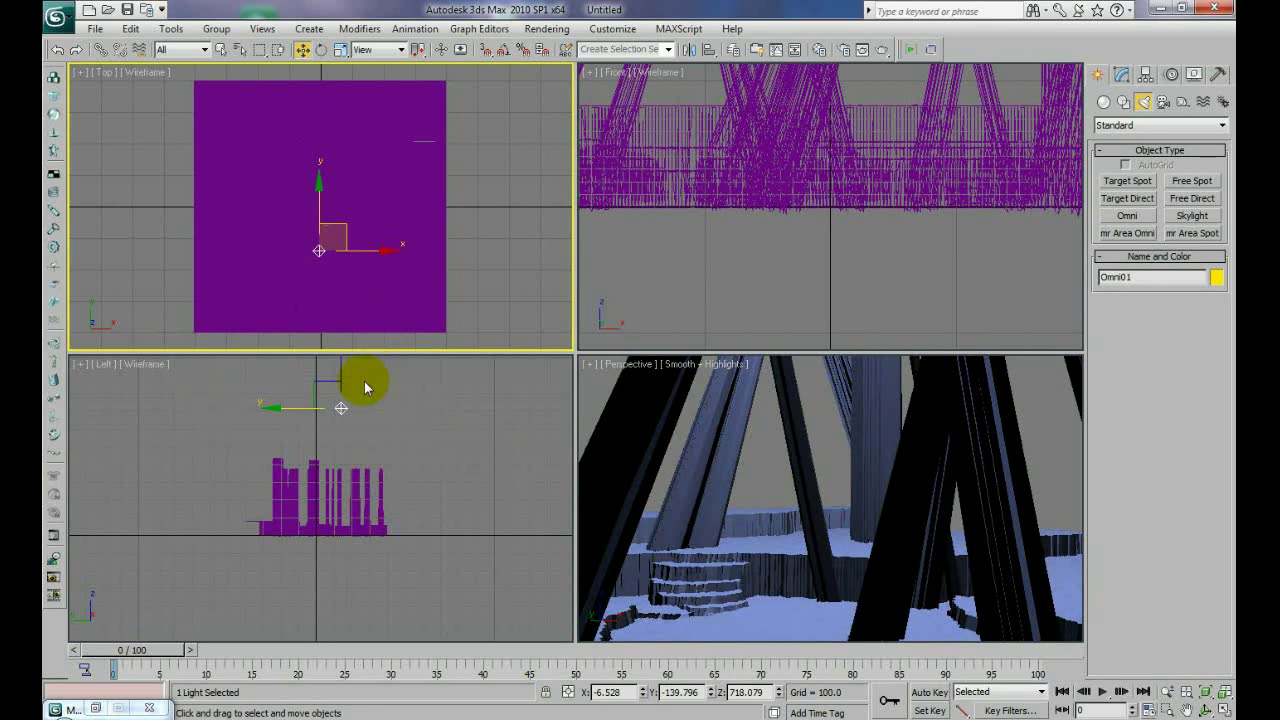
pyautogui.rightClick(480, 198)
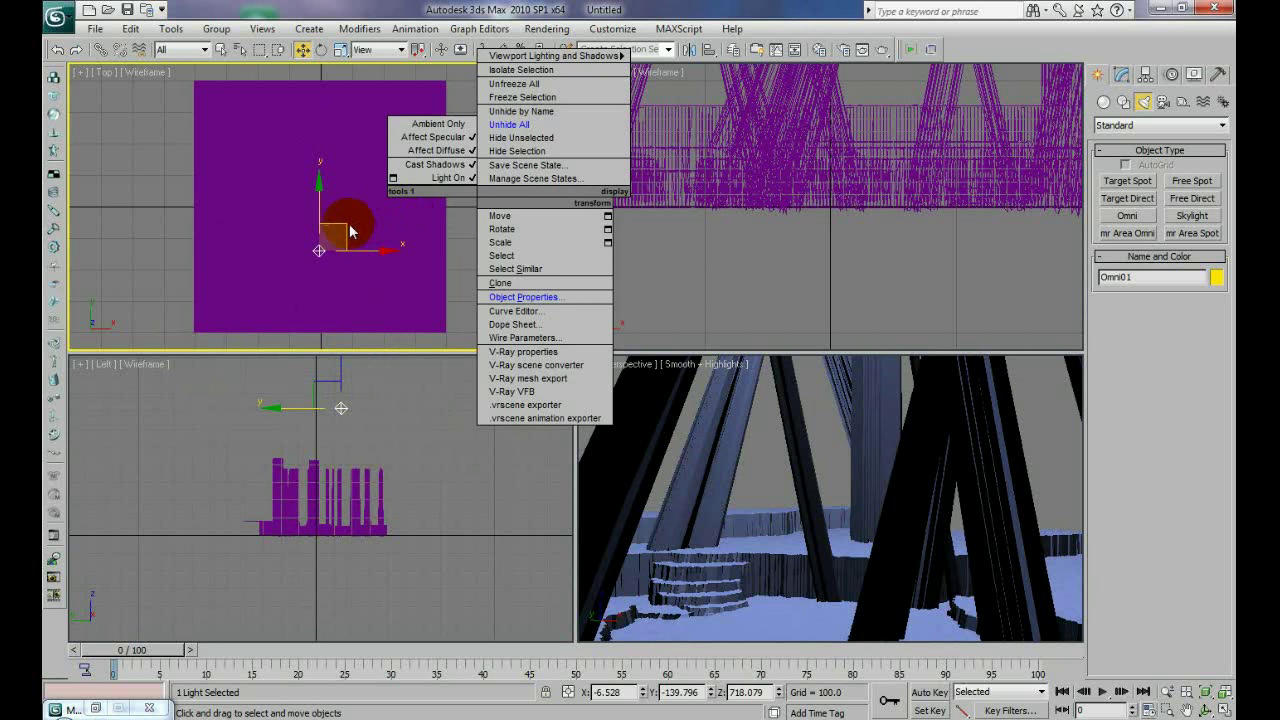
pyautogui.click(347, 225)
pyautogui.moveTo(345, 227); pyautogui.dragTo(330, 411)
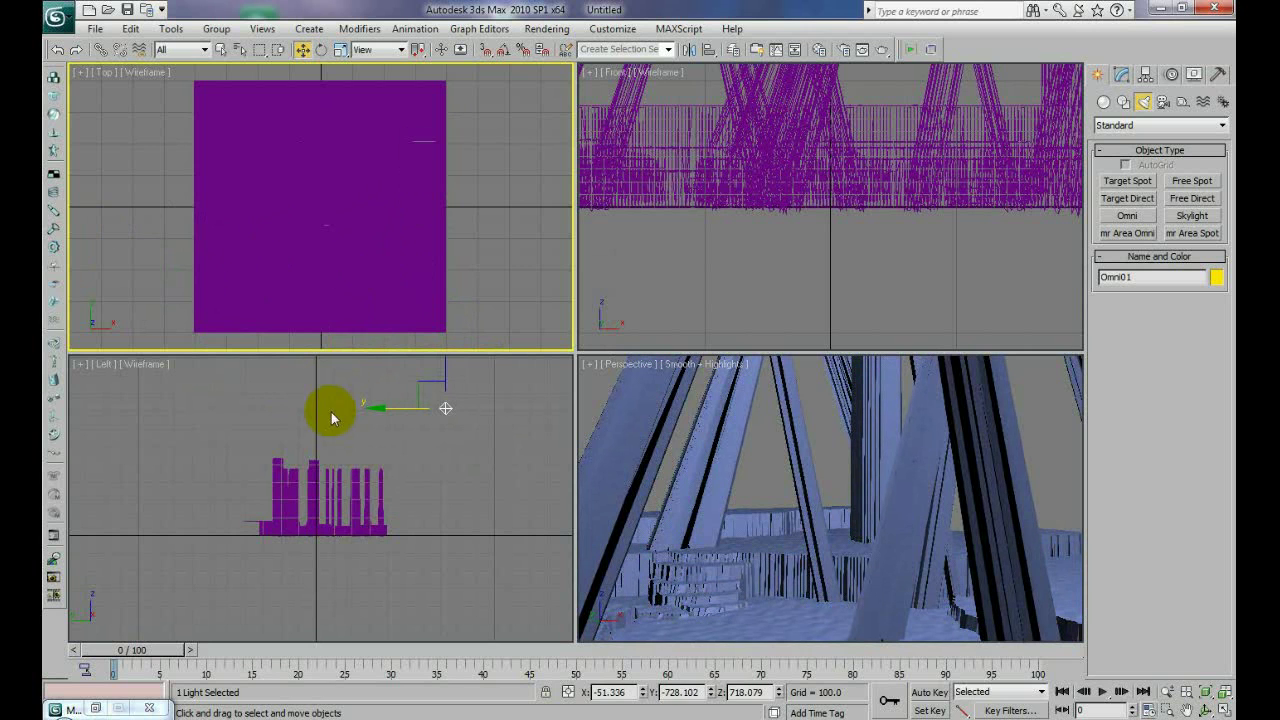
# - Clone the Omni light as a single independent copy on the opposite side of the ground, at about Y 526
pyautogui.click(480, 277)
pyautogui.scroll(-2, 480, 277)
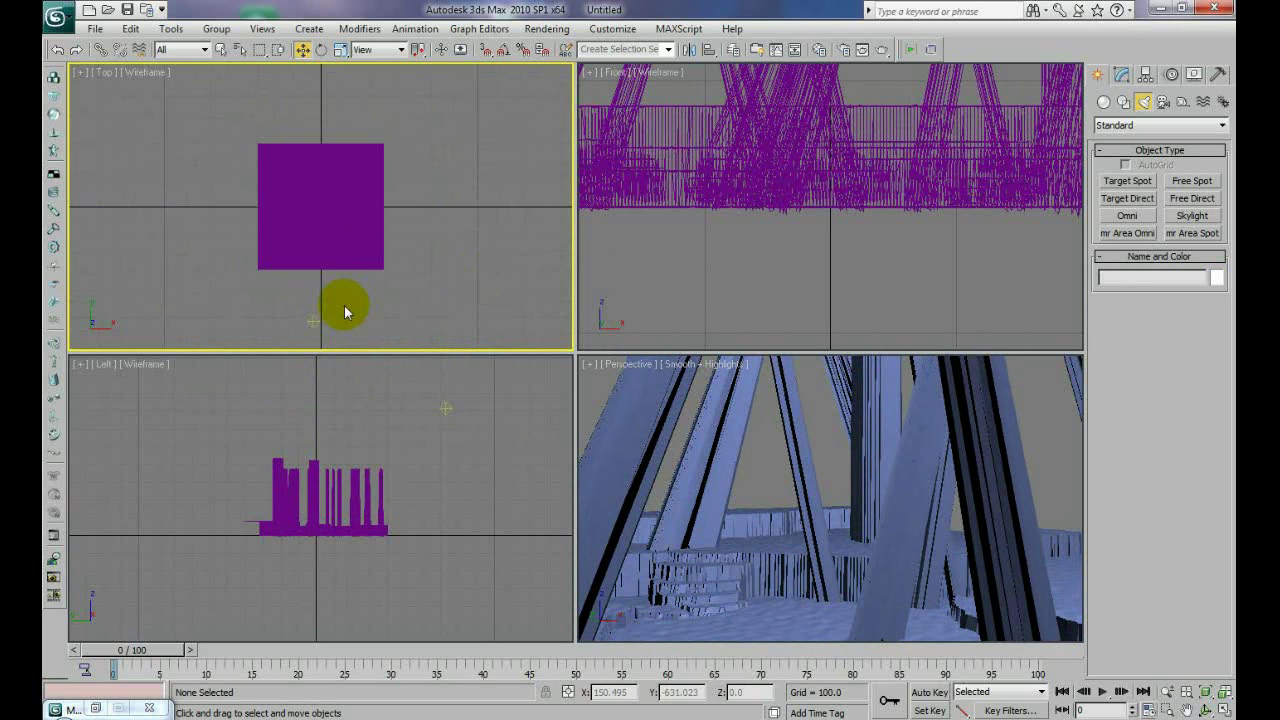
pyautogui.click(314, 322)
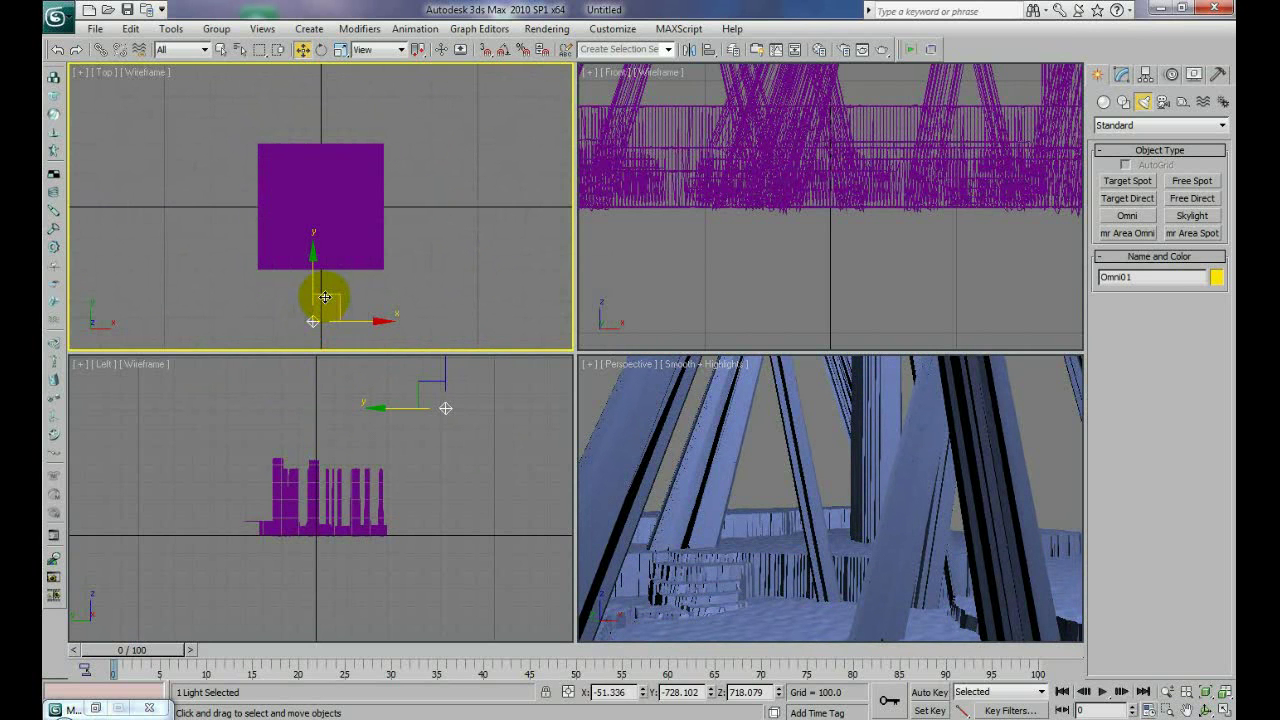
pyautogui.keyDown('shift'); pyautogui.moveTo(312, 270); pyautogui.dragTo(307, 72); pyautogui.keyUp('shift')
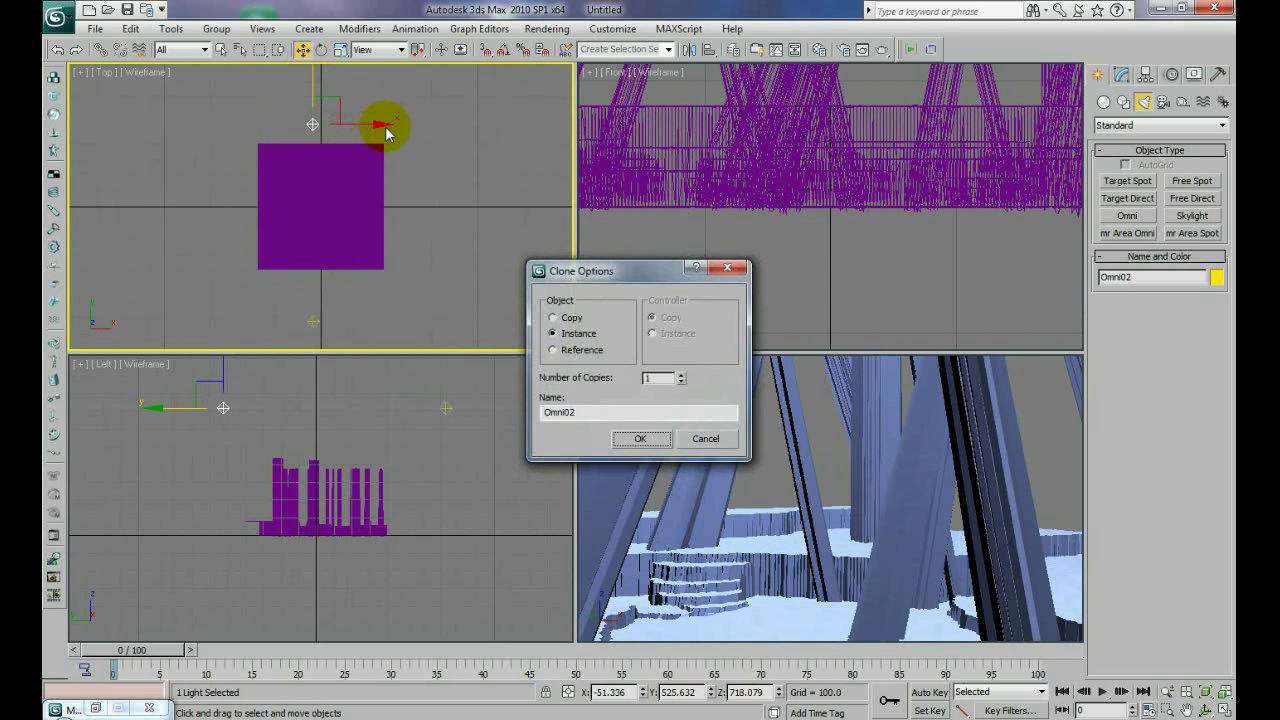
pyautogui.click(552, 317)
pyautogui.click(640, 438)
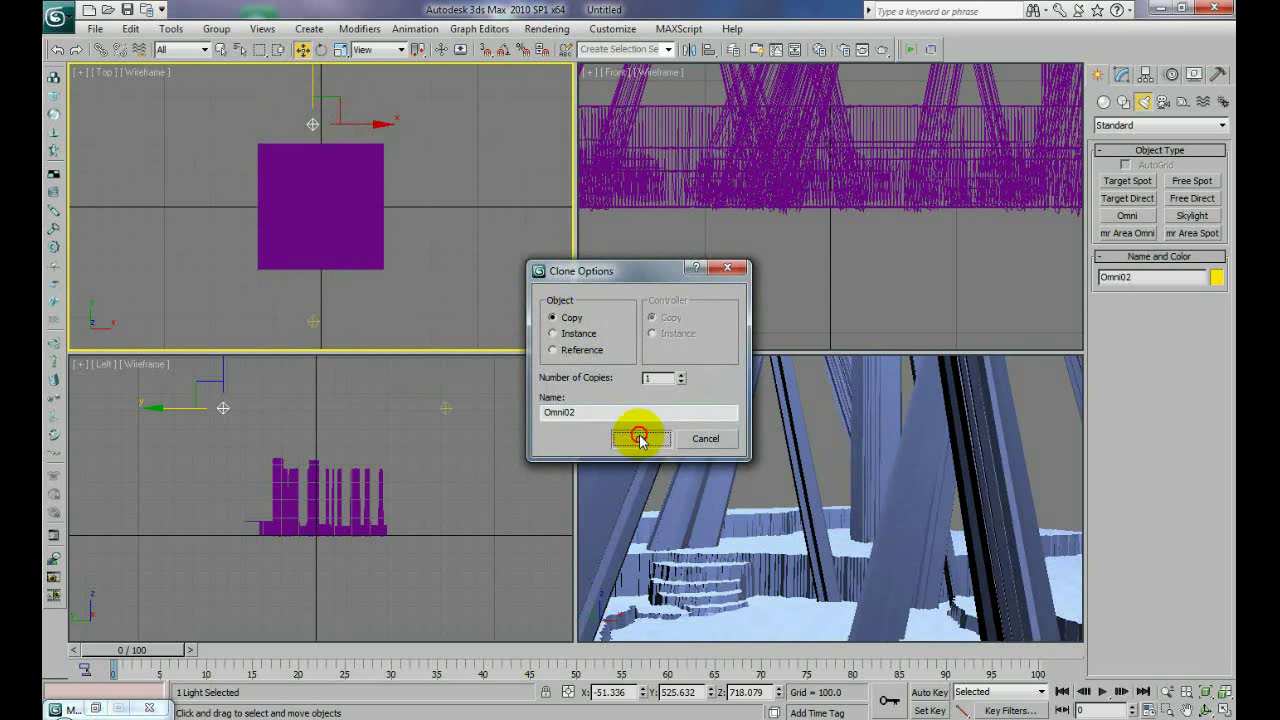
# - Move the copied Omni light diagonally beyond the ground's back corner, to about X -759, Y 662, and lower it to just above ground level
pyautogui.moveTo(358, 124); pyautogui.dragTo(206, 71)
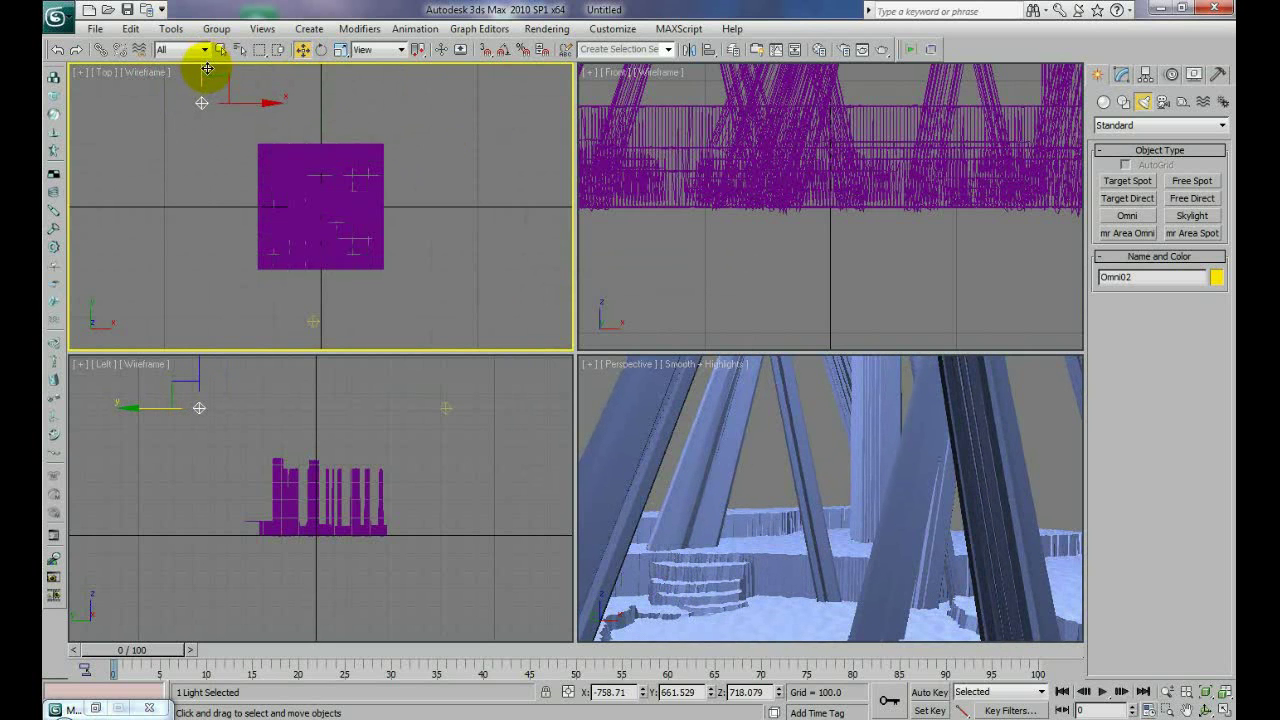
pyautogui.click(215, 381)
pyautogui.moveTo(215, 381); pyautogui.dragTo(166, 486)
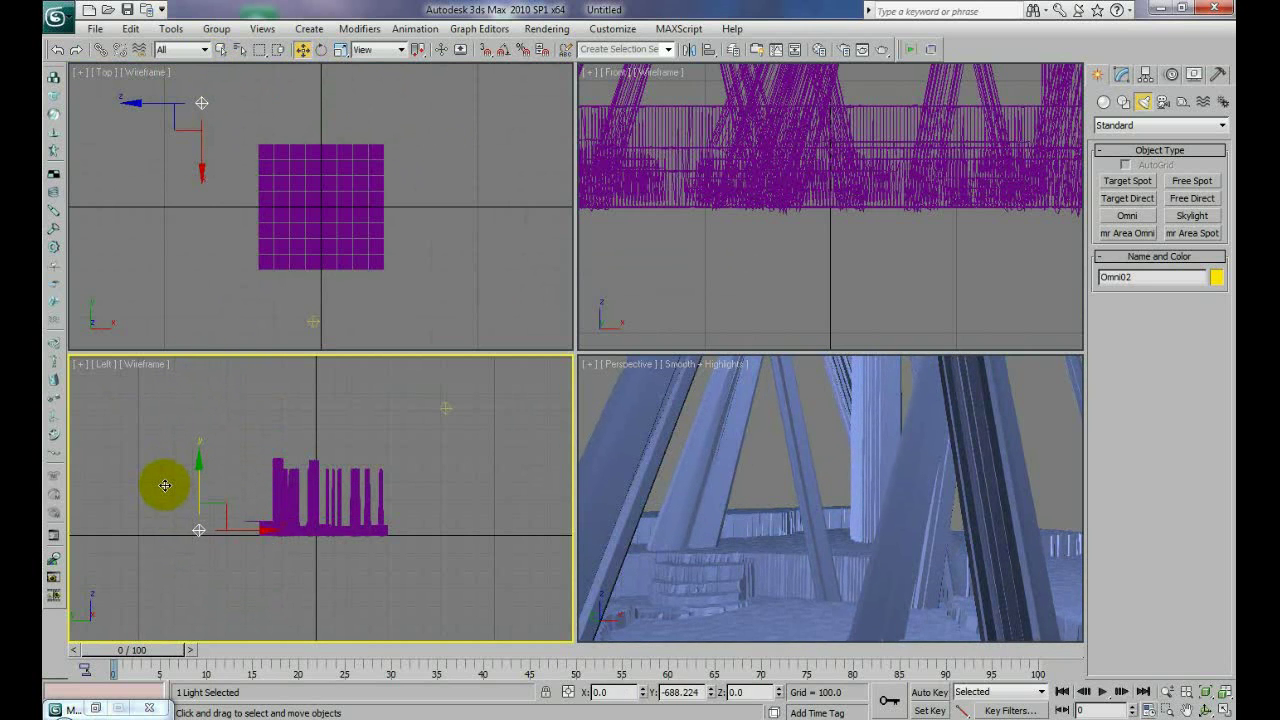